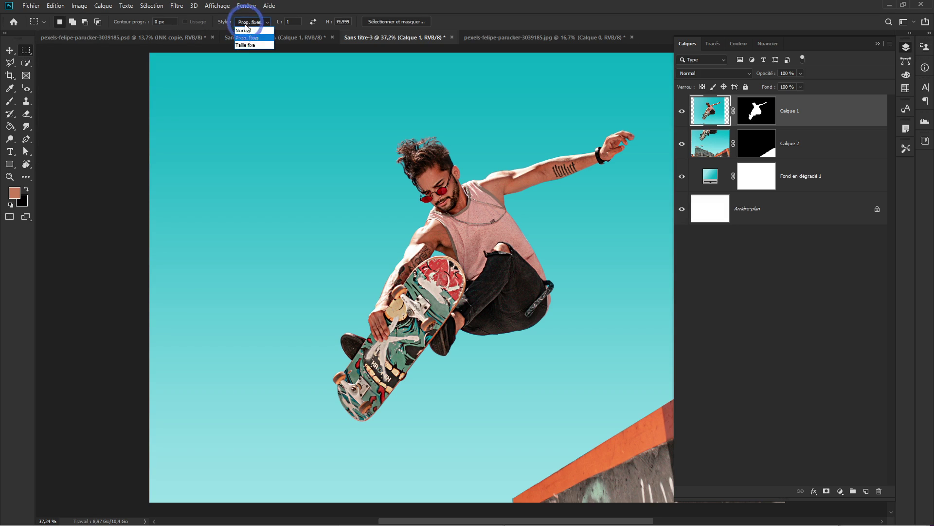
# Set the rectangular marquee to fixed proportions with a width of 1 and a height of 999.999.
pyautogui.click(247, 22)
pyautogui.click(253, 22)
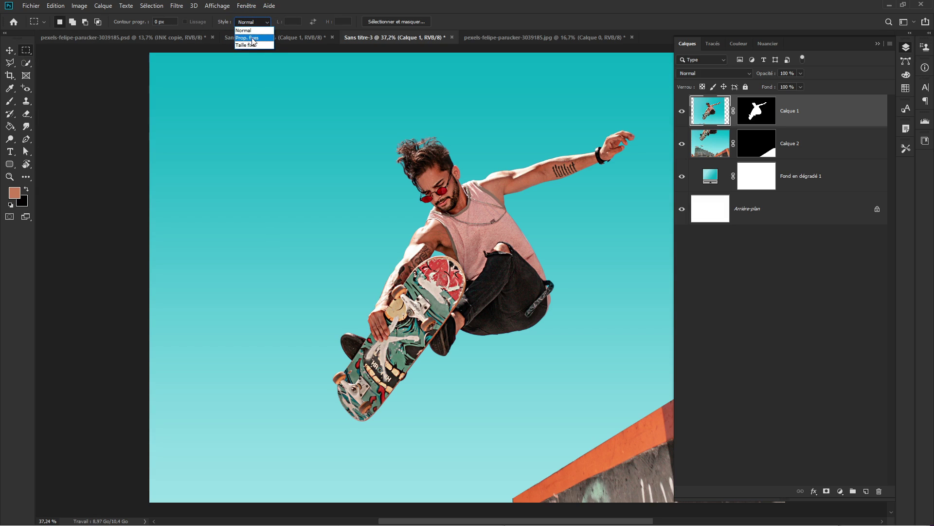
pyautogui.click(253, 38)
pyautogui.click(287, 22)
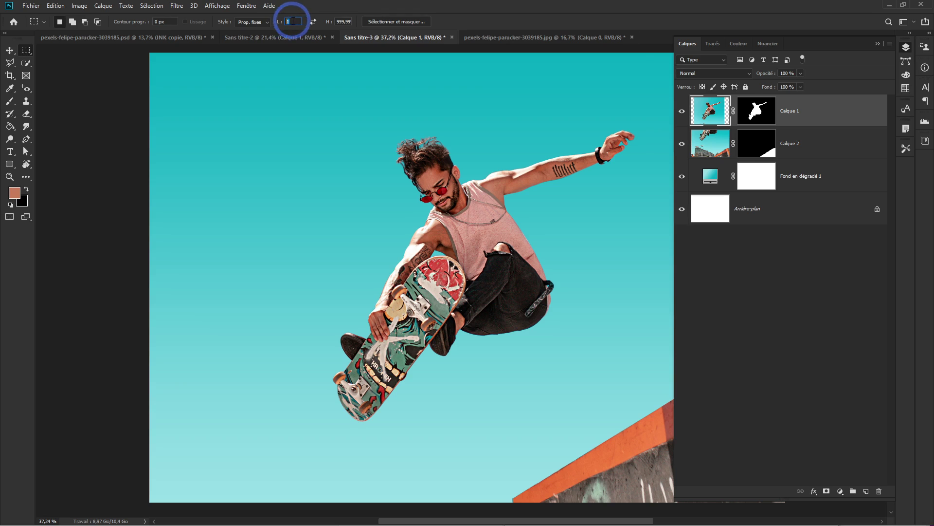
pyautogui.click(342, 21)
# Select a hairline vertical strip of Calque 1 from the skater's hair down to the skateboard and copy it to a new layer.
pyautogui.click(437, 233)
pyautogui.click(450, 237)
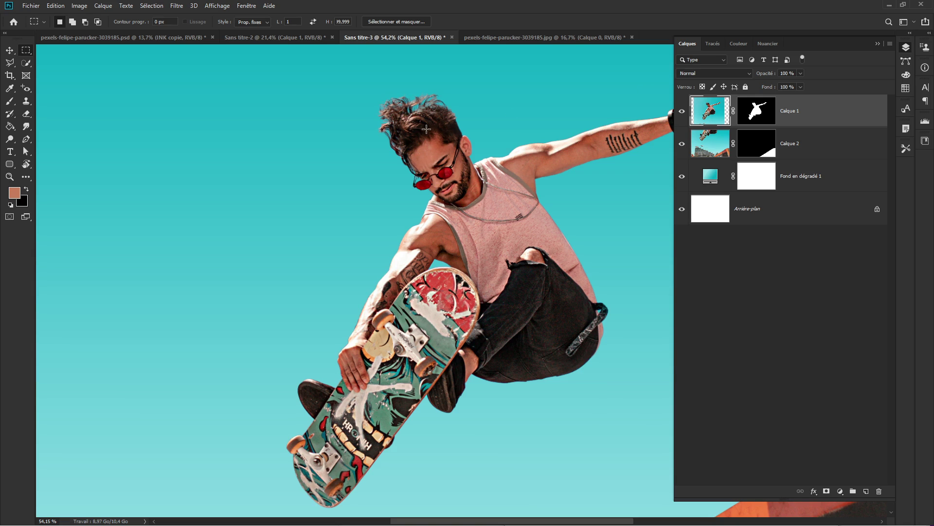
pyautogui.moveTo(416, 112); pyautogui.dragTo(423, 301)
pyautogui.hotkey('ctrl', 'd')
pyautogui.scroll(3, 420, 274)
pyautogui.hotkey('ctrl', 'shift', 'd')
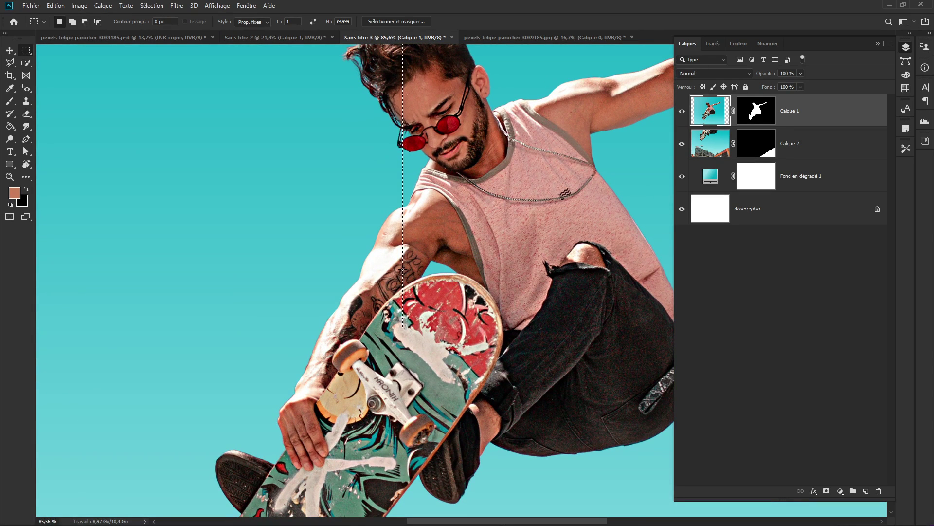
pyautogui.moveTo(402, 269); pyautogui.dragTo(414, 270)
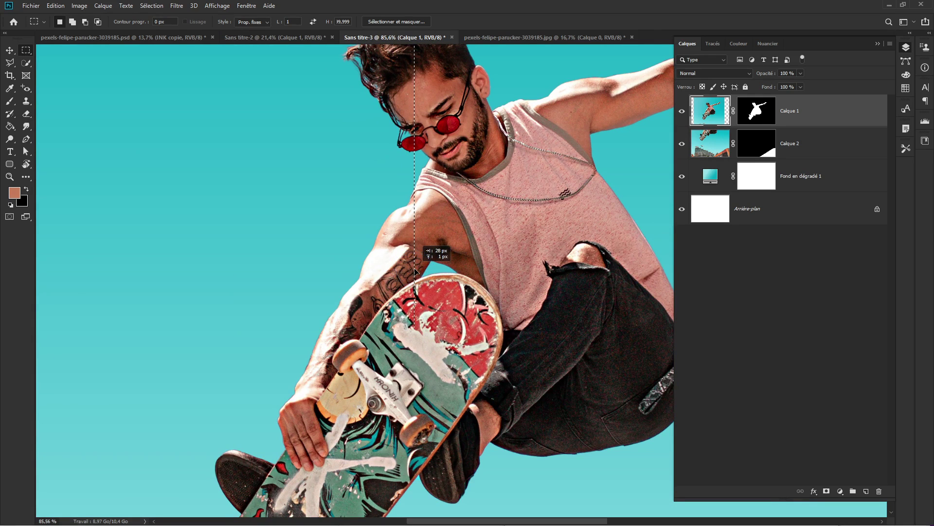
pyautogui.hotkey('ctrl', 'd')
pyautogui.moveTo(468, 246); pyautogui.dragTo(451, 250)
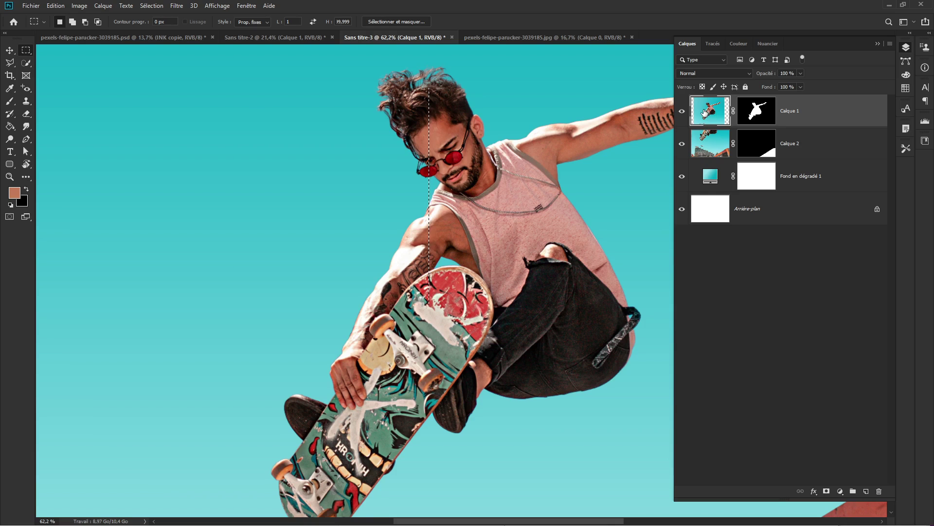
pyautogui.hotkey('ctrl', 'j')
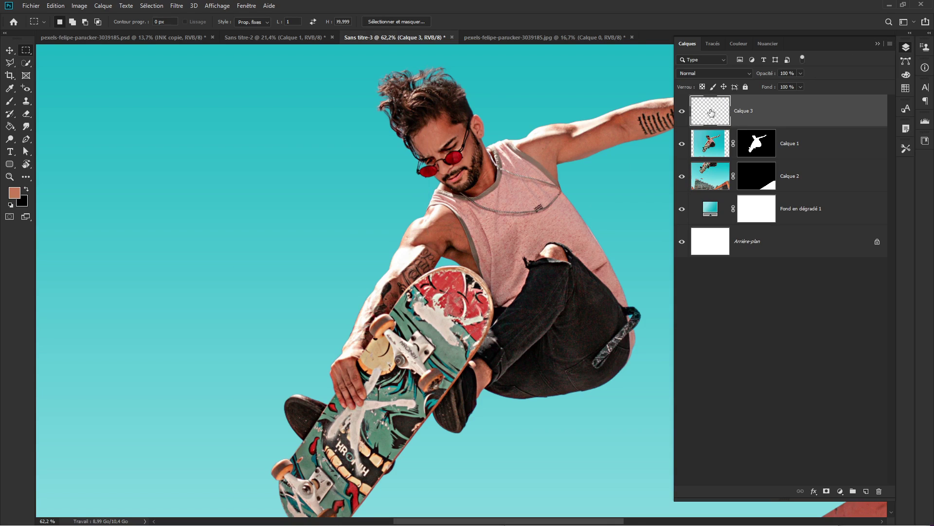
# Set the layer thumbnails to show the layer bounds instead of the entire document.
pyautogui.click(890, 44)
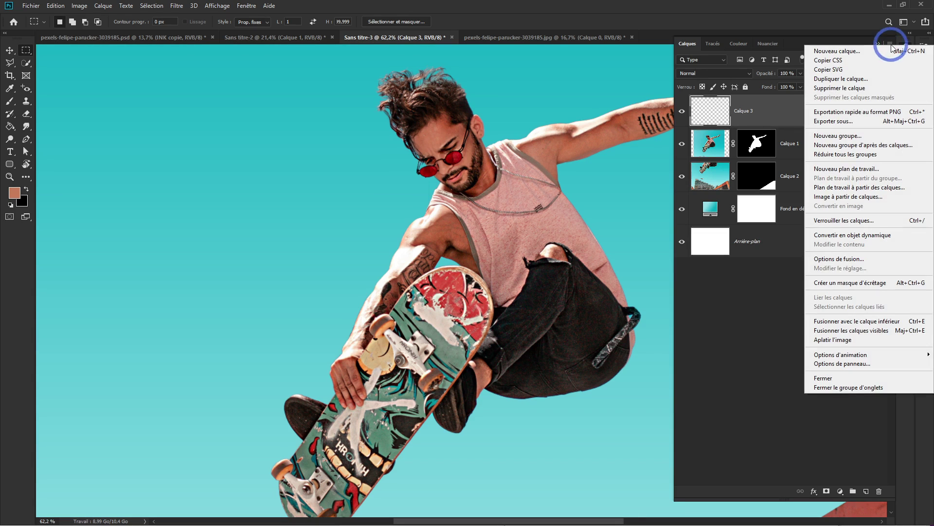
pyautogui.click(845, 363)
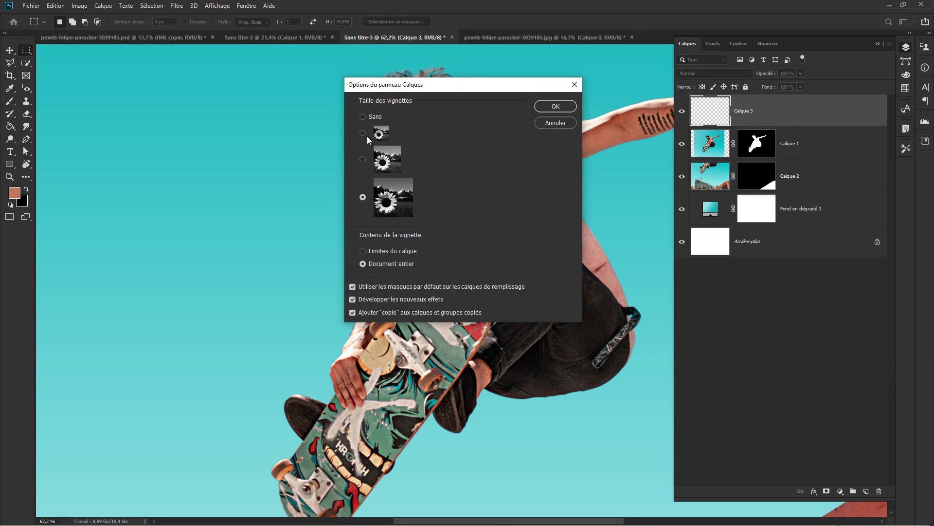
pyautogui.click(362, 251)
pyautogui.click(572, 108)
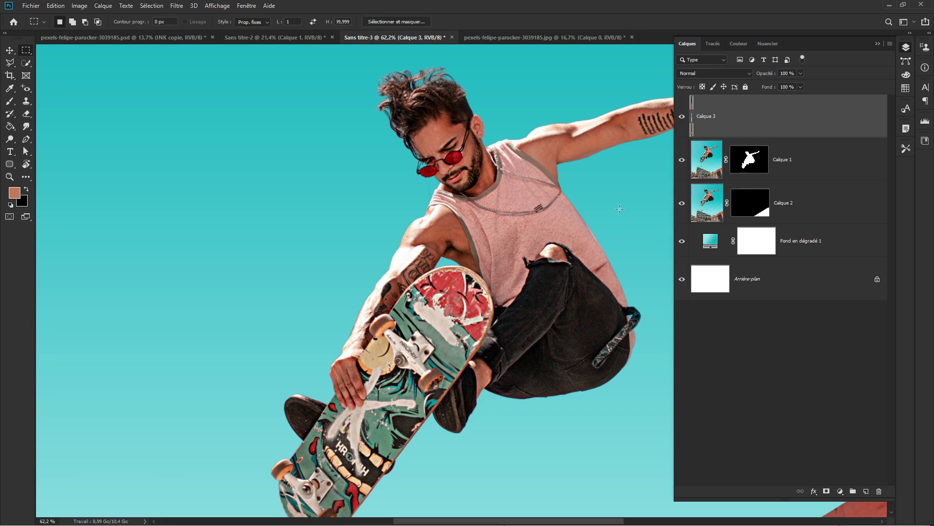
# Stretch the Calque 3 strip horizontally into a wide colour band starting at the canvas's left edge.
pyautogui.moveTo(516, 273); pyautogui.dragTo(502, 269)
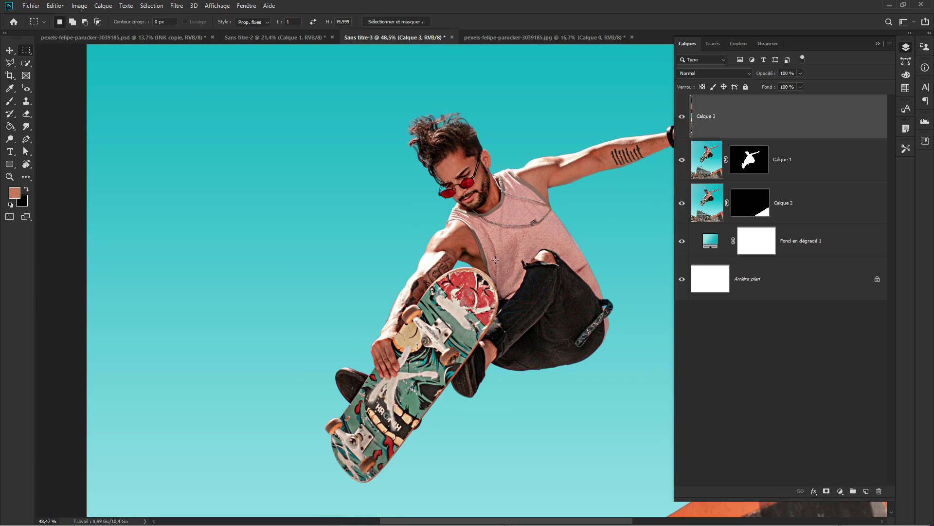
pyautogui.hotkey('ctrl', 't')
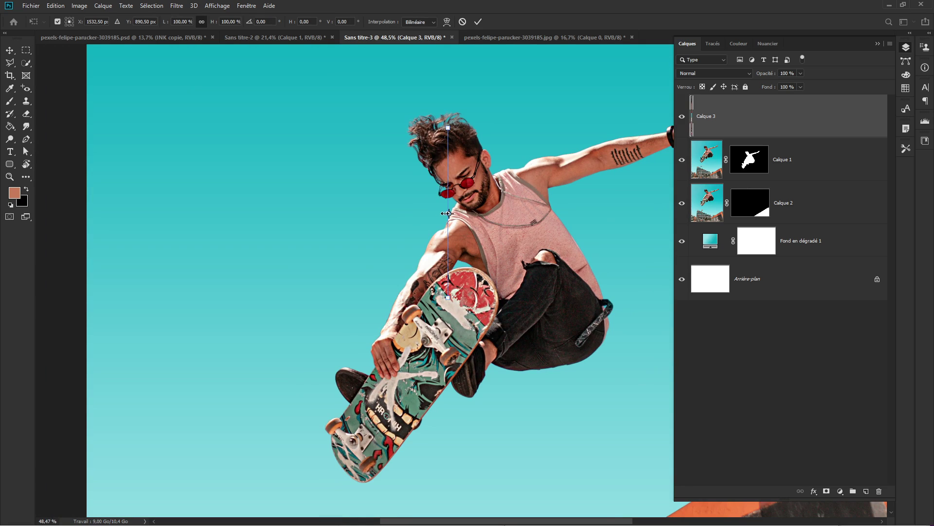
pyautogui.moveTo(446, 213); pyautogui.dragTo(81, 194)
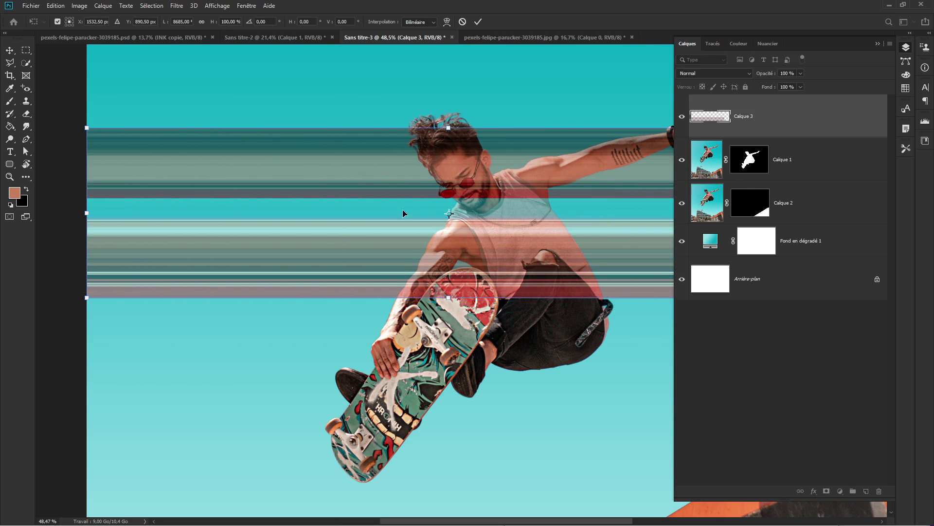
pyautogui.press('Return')
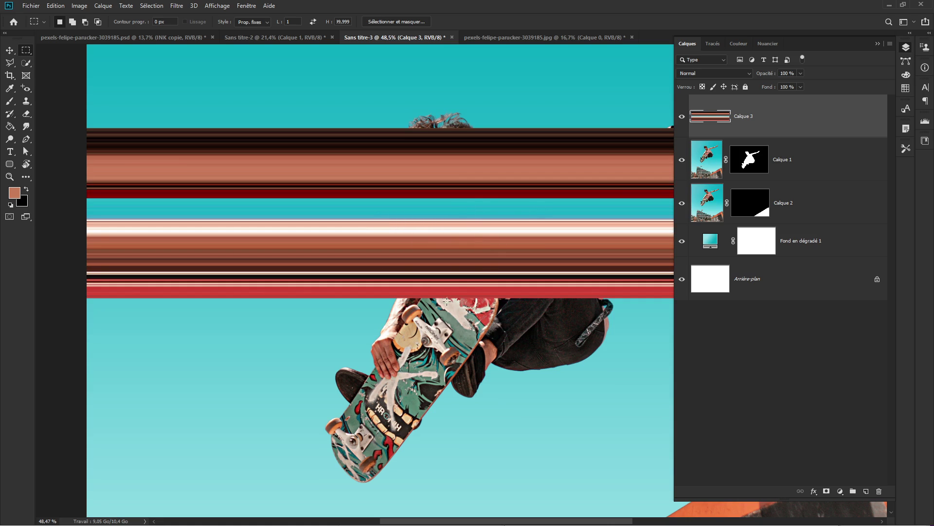
# Copy a hairline vertical strip of Calque 1, from the band's lower edge down through the skateboard, to a new layer.
pyautogui.click(707, 167)
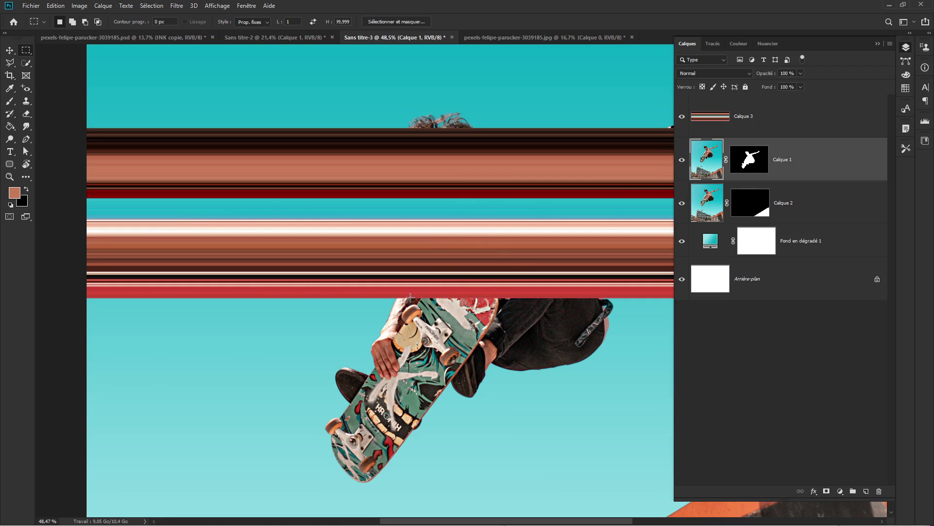
pyautogui.moveTo(410, 297); pyautogui.dragTo(411, 432)
pyautogui.hotkey('ctrl', 'j')
# Stretch the Calque 4 strip horizontally past the canvas's left edge to form a second colour band.
pyautogui.hotkey('ctrl', 't')
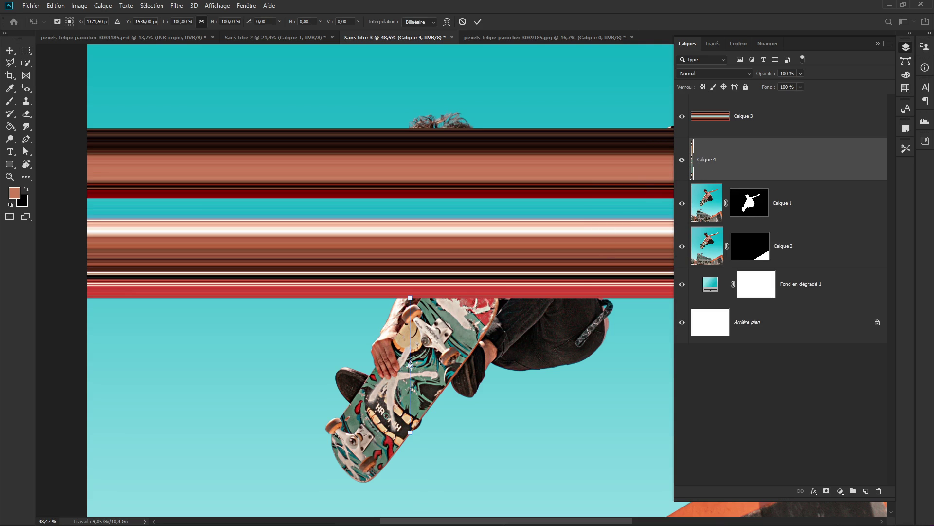
pyautogui.moveTo(412, 365); pyautogui.dragTo(850, 349)
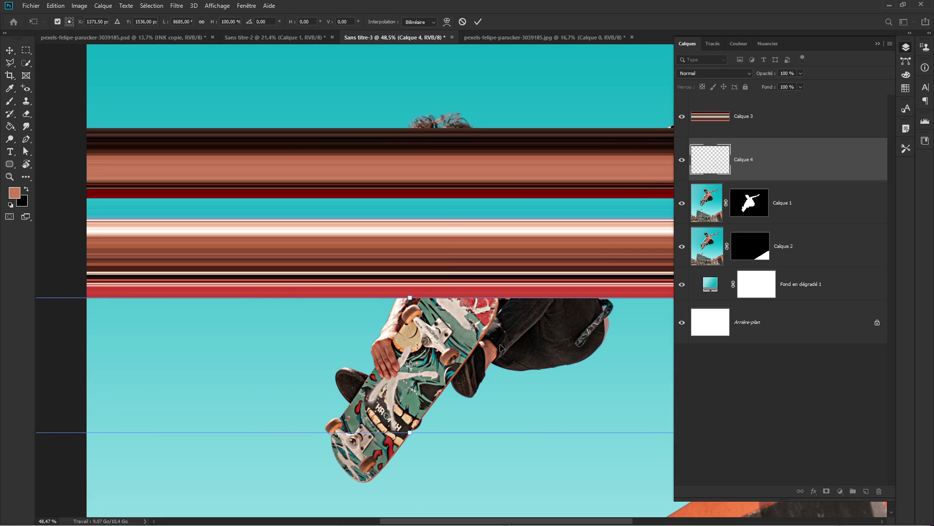
pyautogui.press('Return')
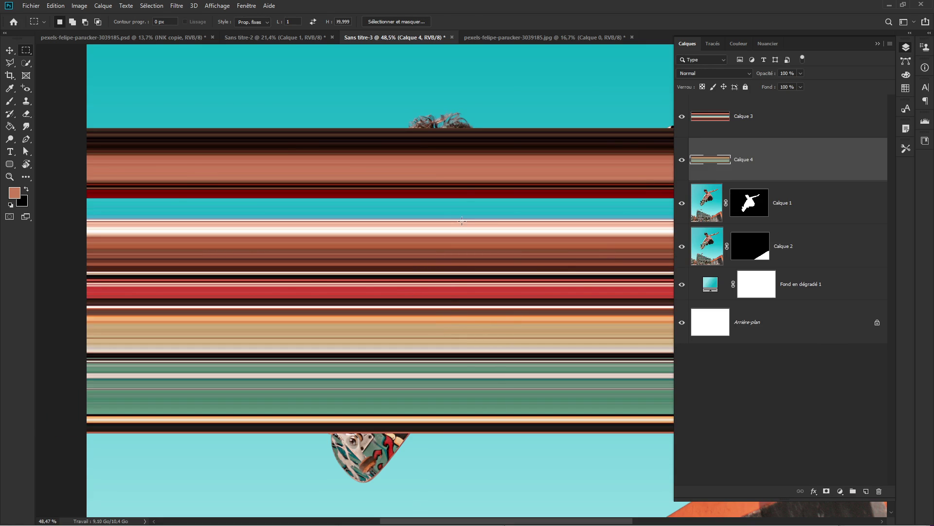
# Examine the Calque 3 and Calque 4 colour bands across the whole canvas.
pyautogui.keyDown('ctrl'); pyautogui.keyDown('alt'); pyautogui.click(462, 273); pyautogui.keyUp('alt'); pyautogui.keyUp('ctrl')
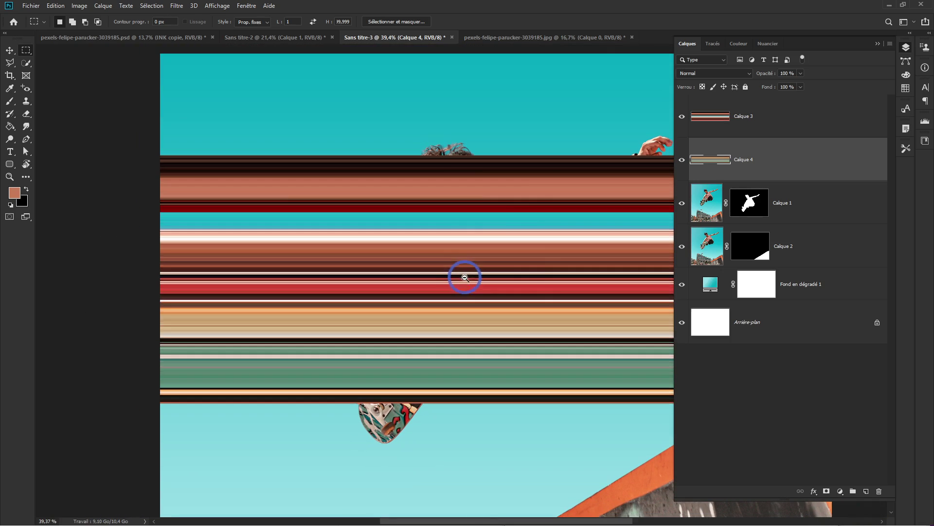
pyautogui.keyDown('ctrl'); pyautogui.keyDown('alt'); pyautogui.click(527, 280); pyautogui.keyUp('alt'); pyautogui.keyUp('ctrl')
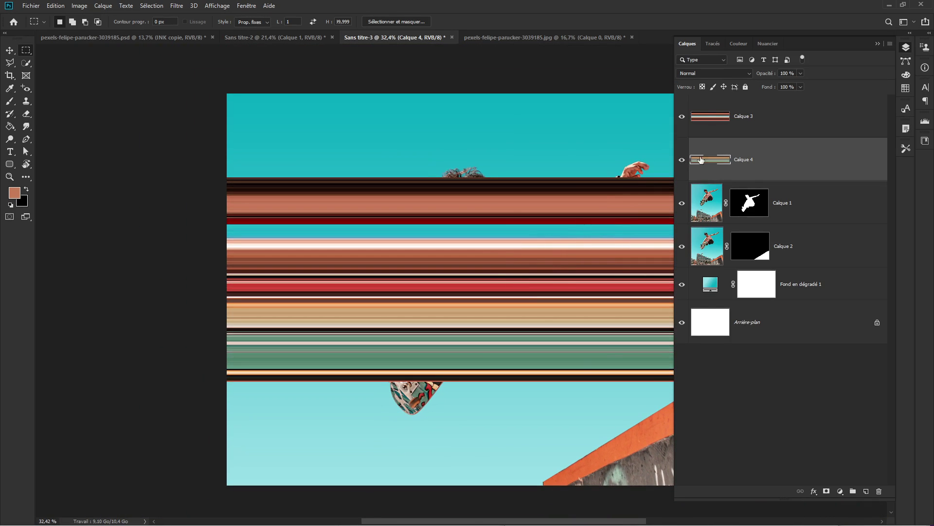
pyautogui.click(758, 130)
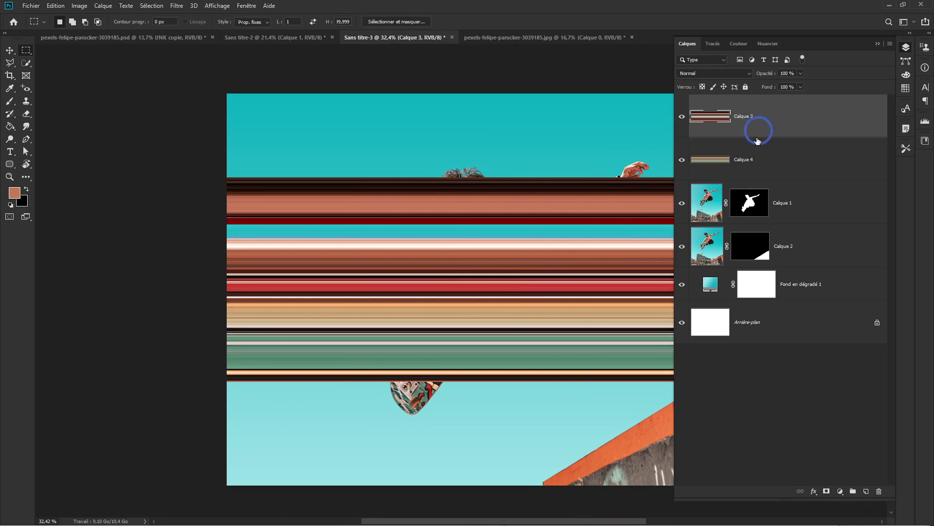
pyautogui.click(754, 156)
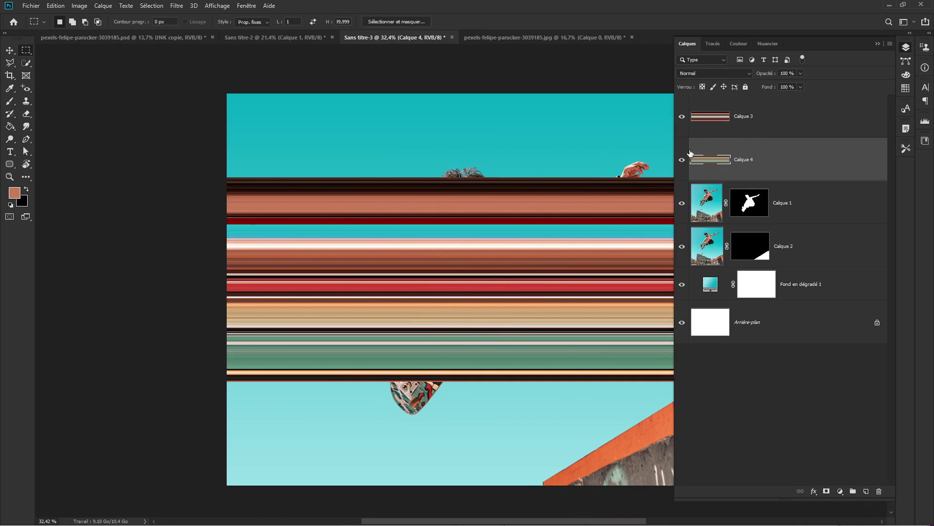
pyautogui.keyDown('shift'); pyautogui.click(765, 124); pyautogui.keyUp('shift')
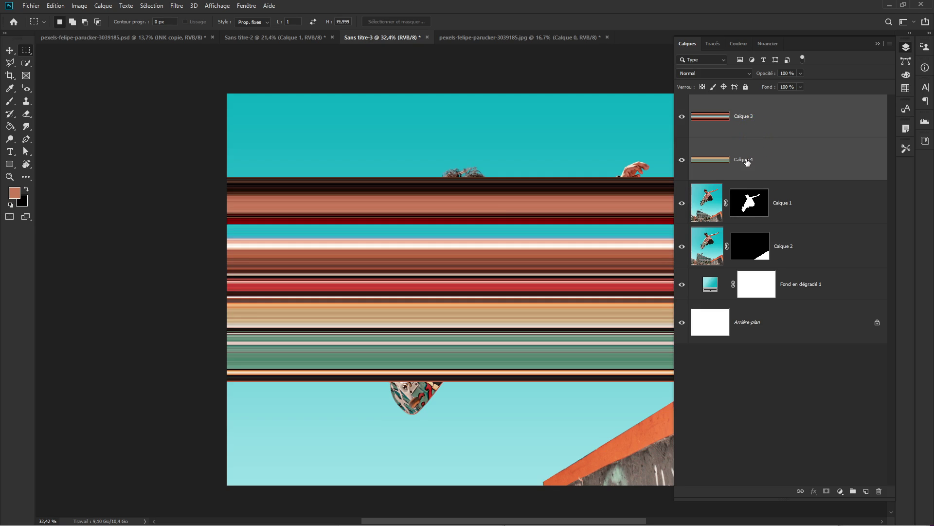
pyautogui.click(748, 127)
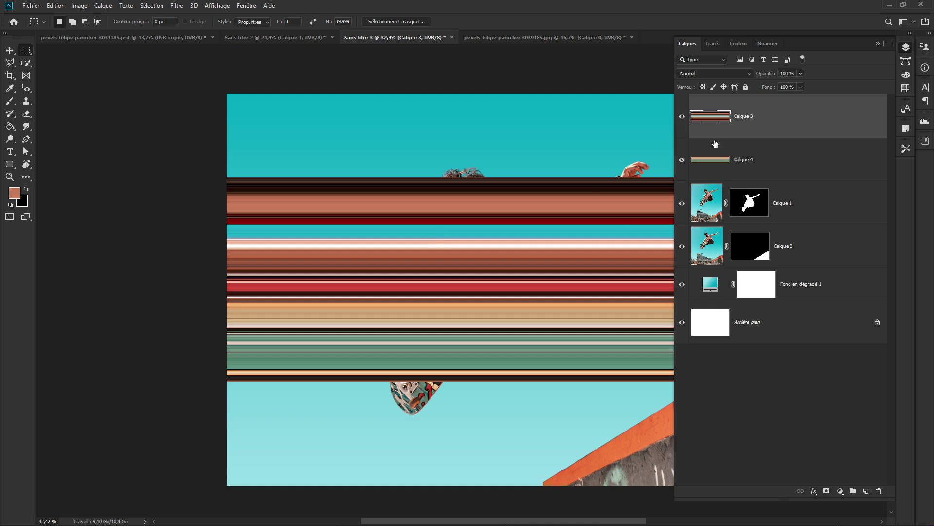
pyautogui.press('Tab')
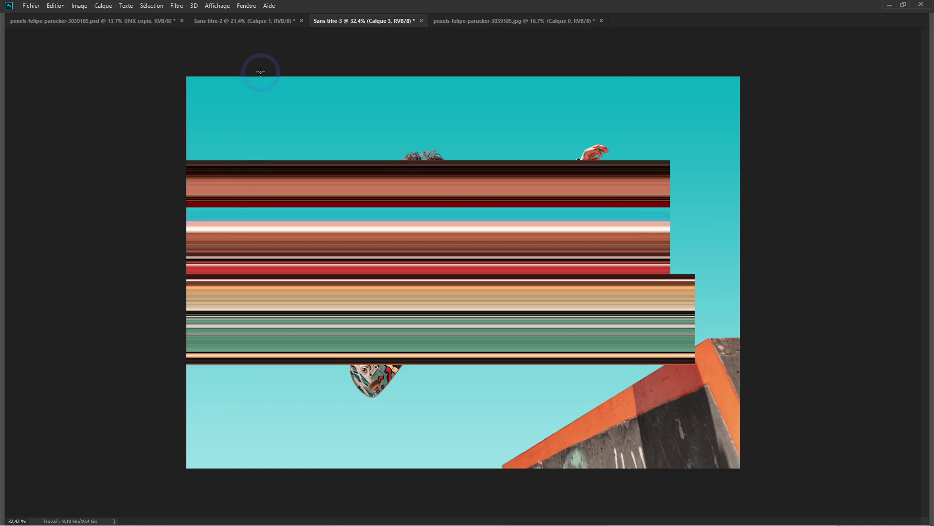
pyautogui.press('Tab')
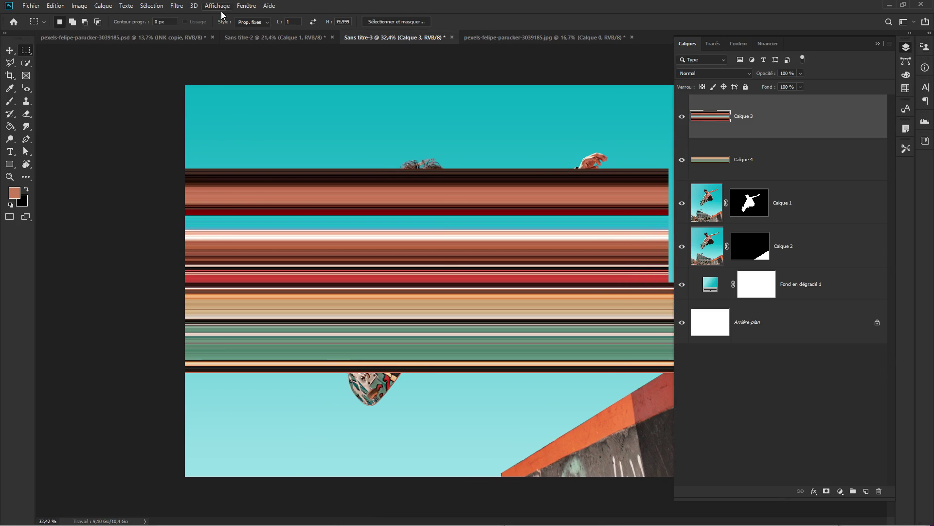
# With the marquee style set to Normal, select the red lower part of the Calque 3 band and copy it to a new layer.
pyautogui.click(261, 23)
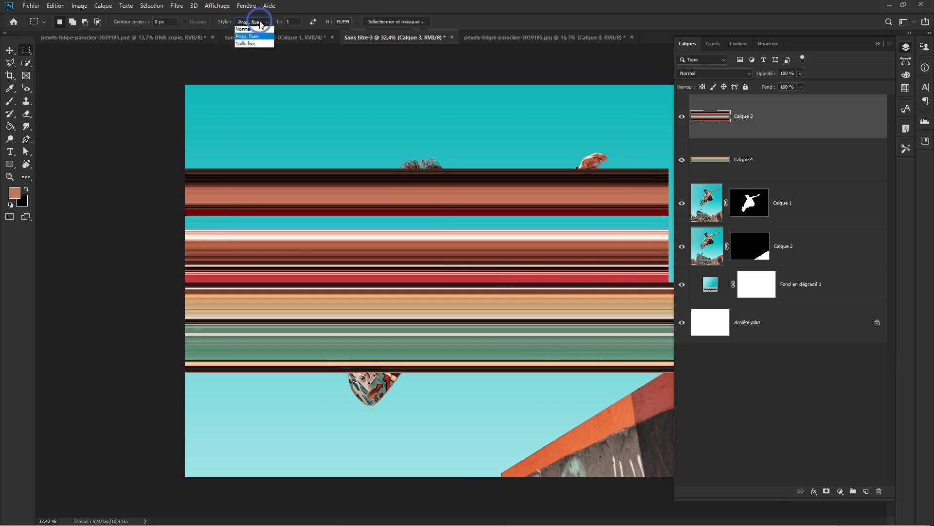
pyautogui.click(244, 29)
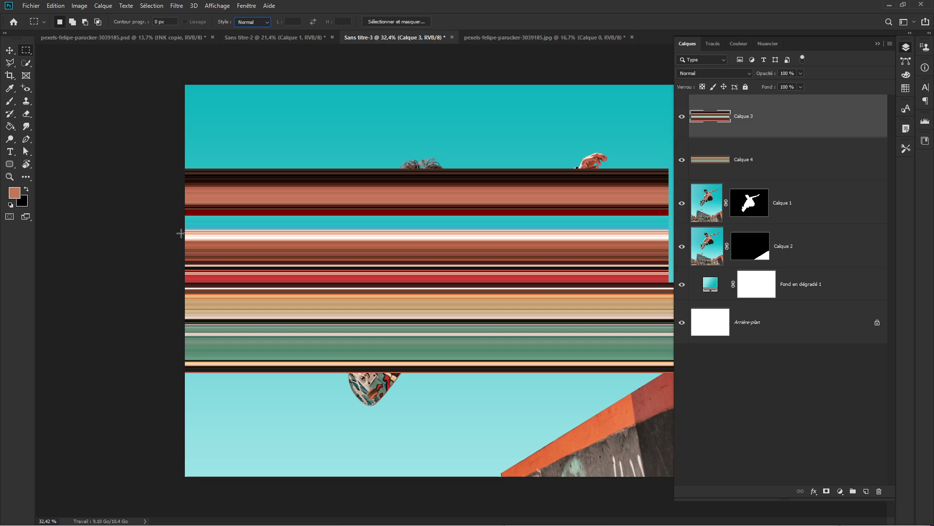
pyautogui.press('Tab')
pyautogui.click(797, 109)
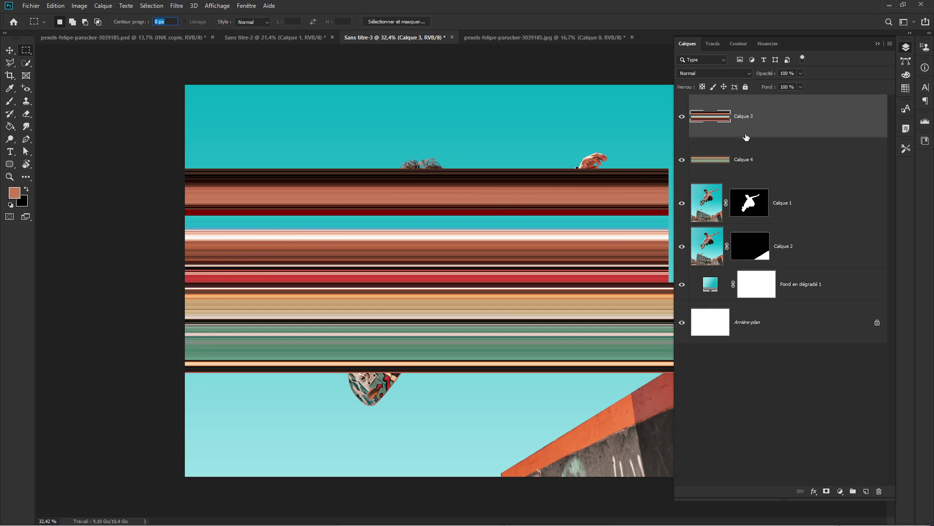
pyautogui.moveTo(171, 265); pyautogui.dragTo(679, 282)
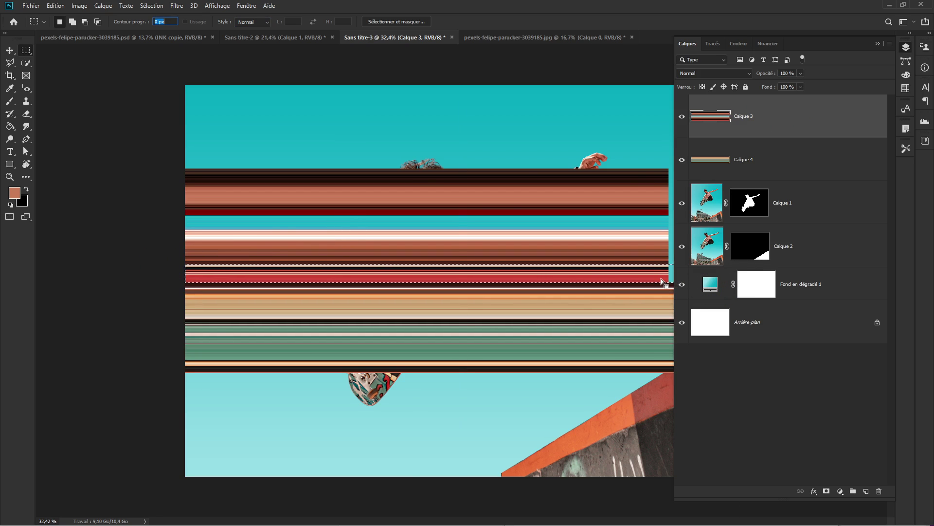
pyautogui.hotkey('ctrl', 'j')
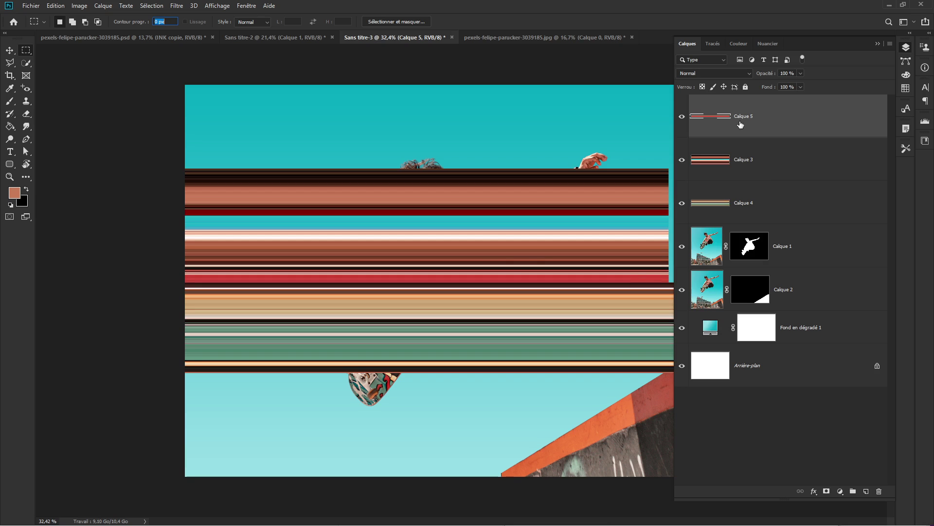
# Move the copied red stripe on Calque 5 up to cover the blue gap in the Calque 3 band.
pyautogui.write('v')
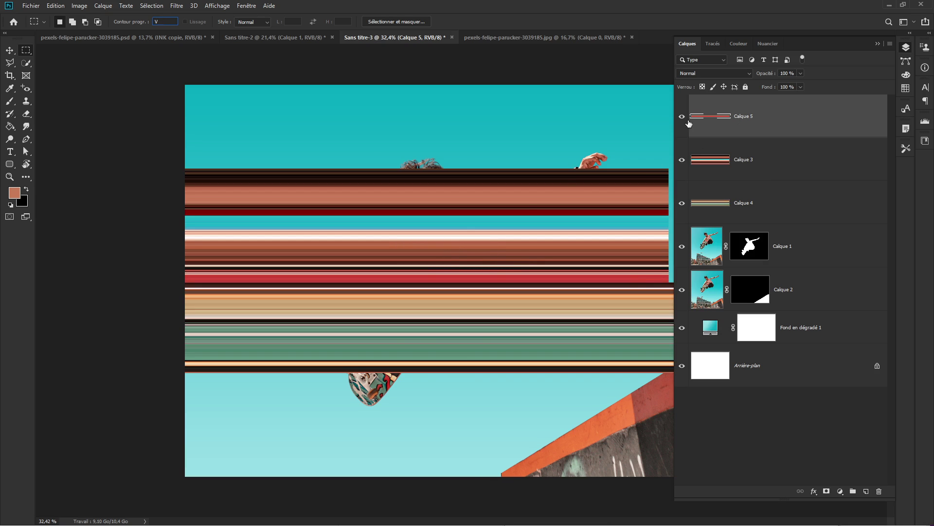
pyautogui.click(705, 118)
pyautogui.click(472, 205)
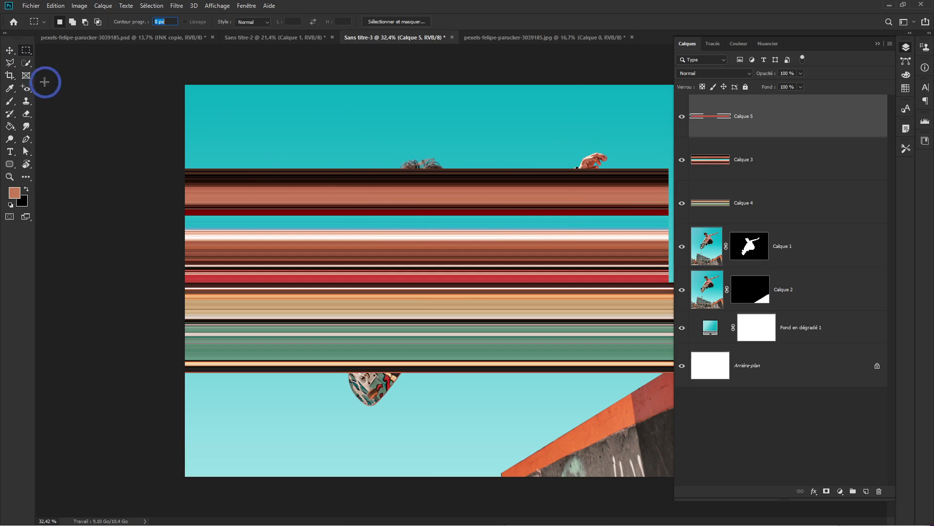
pyautogui.click(9, 50)
pyautogui.moveTo(381, 240); pyautogui.dragTo(384, 198)
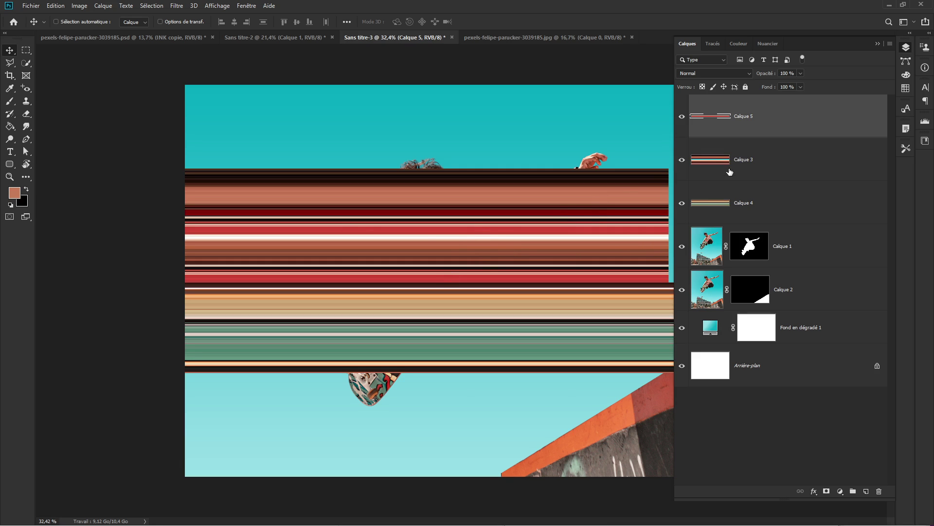
pyautogui.keyDown('shift'); pyautogui.click(757, 197); pyautogui.keyUp('shift')
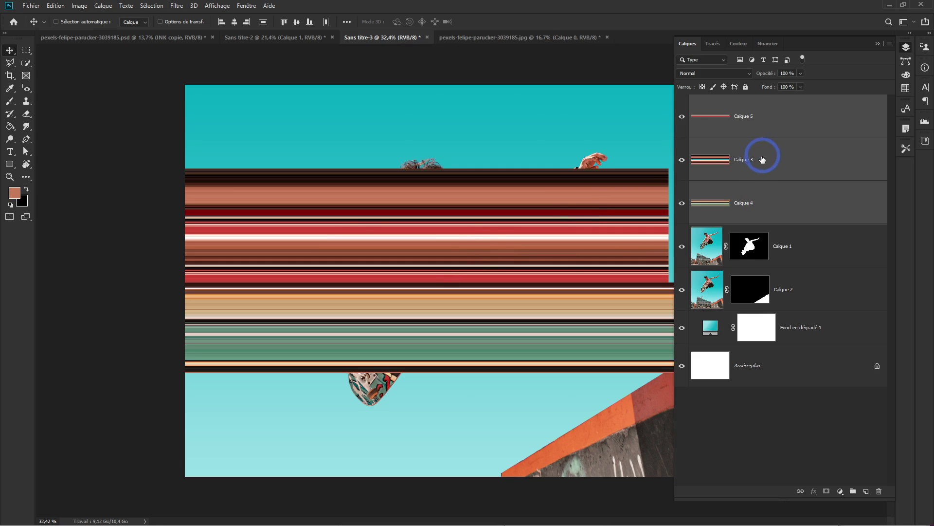
pyautogui.hotkey('ctrl', 'e')
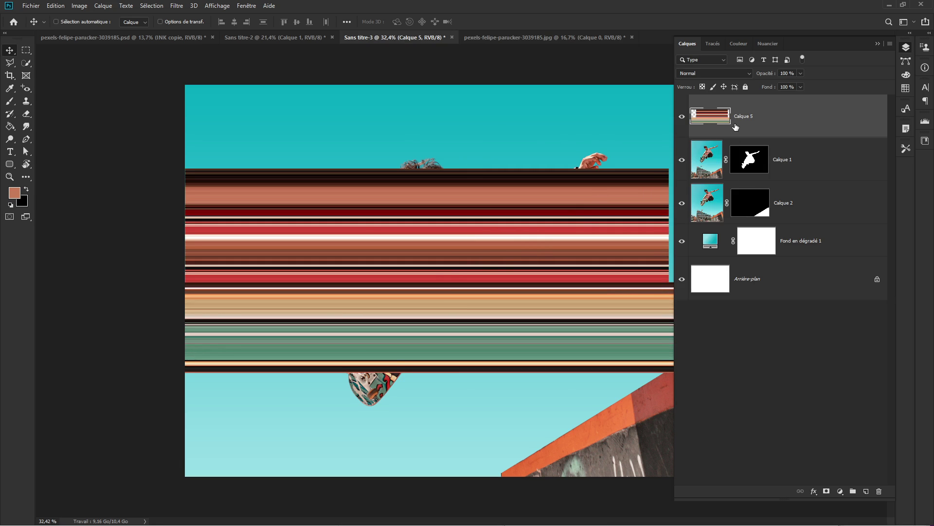
pyautogui.hotkey('ctrl', 'z')
# Merge the colour band layers Calque 3, Calque 4 and Calque 5 into a single layer.
pyautogui.click(782, 203)
pyautogui.keyDown('ctrl'); pyautogui.click(783, 159); pyautogui.keyUp('ctrl')
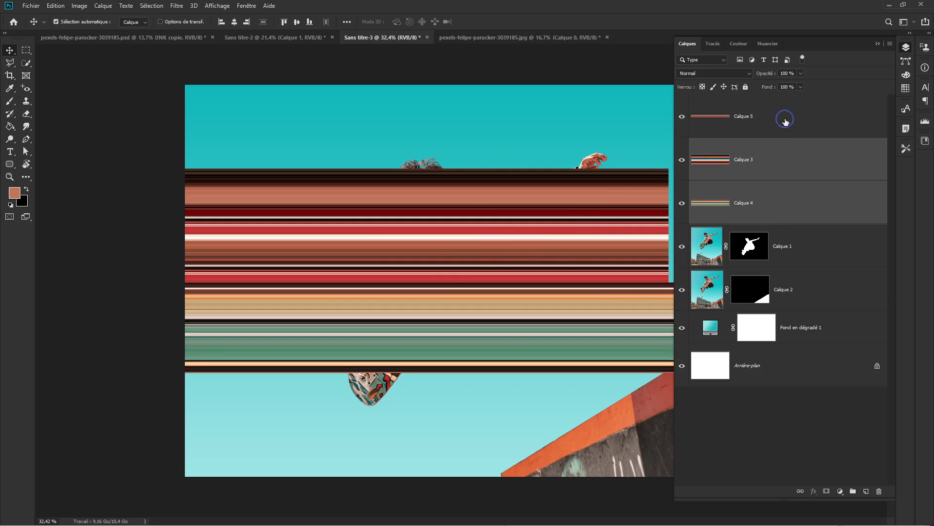
pyautogui.keyDown('ctrl'); pyautogui.click(785, 121); pyautogui.keyUp('ctrl')
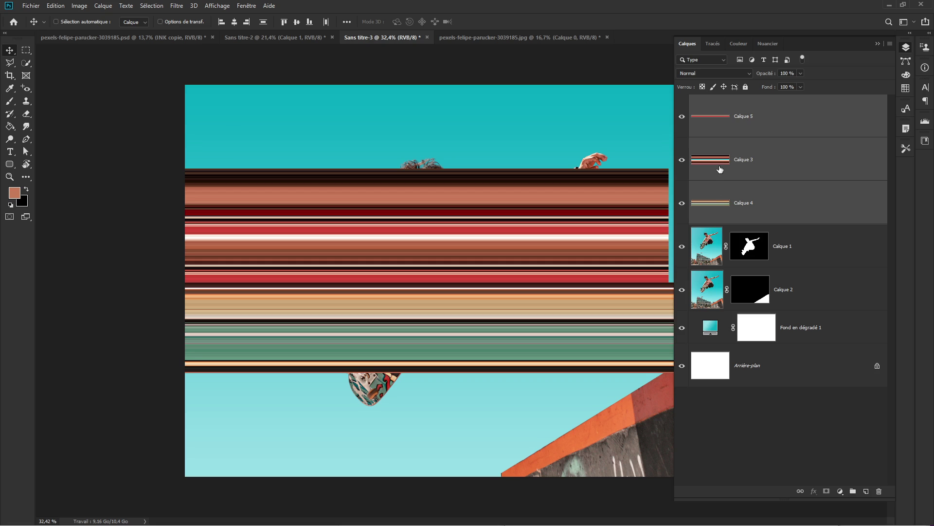
pyautogui.hotkey('ctrl', 'e')
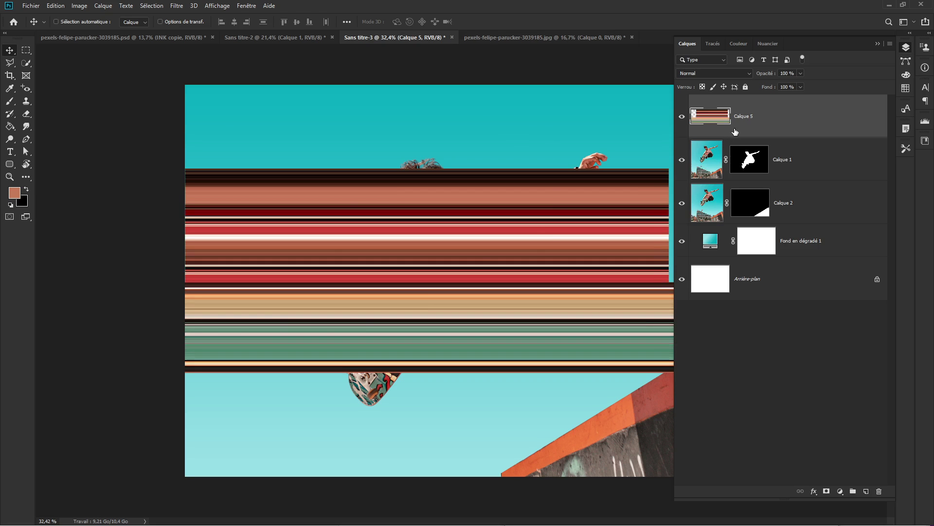
# Select the part of the merged bands spanning the upper band's width at full height with a rectangular marquee and copy it.
pyautogui.moveTo(471, 254); pyautogui.dragTo(496, 235)
pyautogui.keyDown('ctrl'); pyautogui.keyDown('alt'); pyautogui.click(499, 242); pyautogui.keyUp('alt'); pyautogui.keyUp('ctrl')
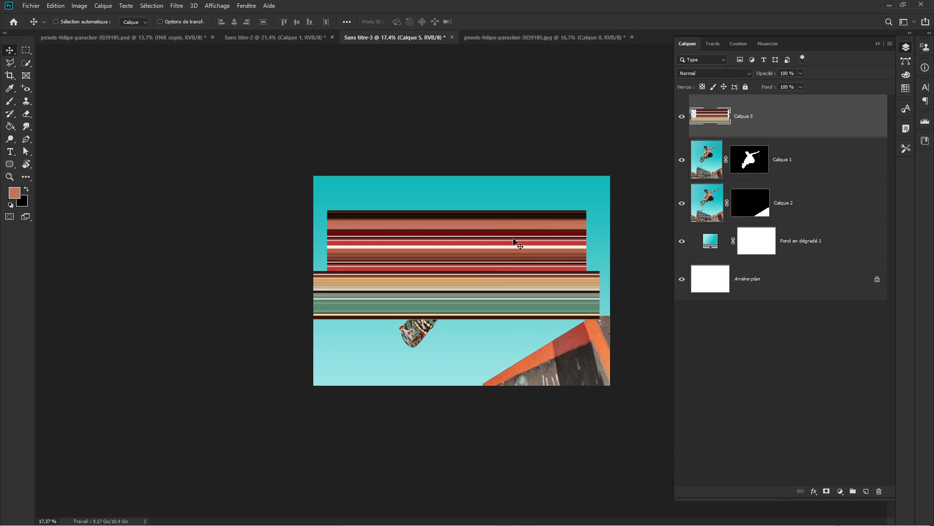
pyautogui.press('m')
pyautogui.moveTo(327, 205); pyautogui.dragTo(586, 328)
pyautogui.moveTo(515, 290); pyautogui.dragTo(515, 291)
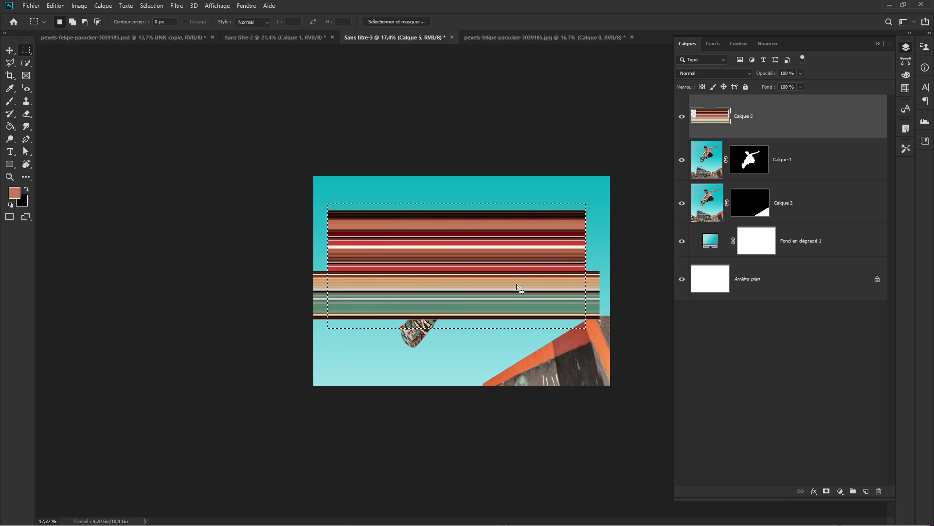
# Create a new 3054 × 1293 px document at 300 pixels/inch from the clipboard preset and paste the copied bands into it.
pyautogui.hotkey('ctrl', 'n')
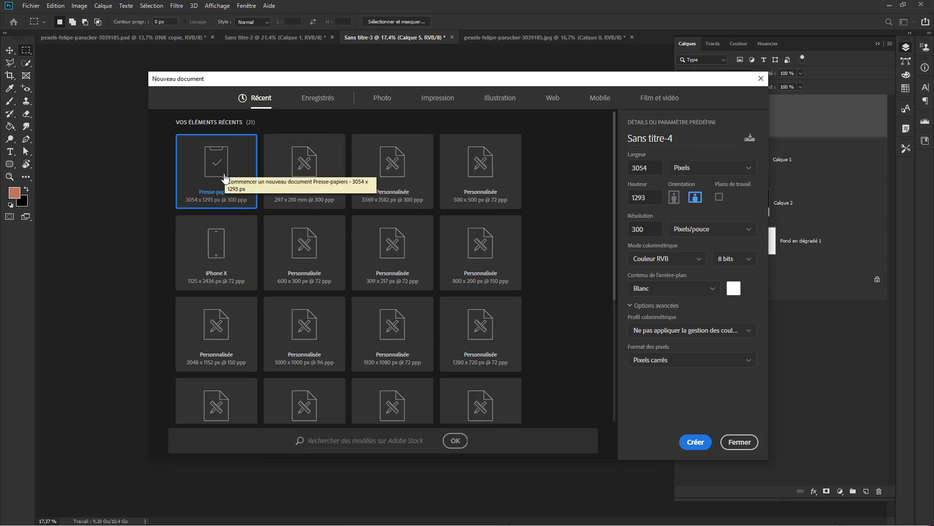
pyautogui.click(695, 442)
pyautogui.hotkey('ctrl', 'v')
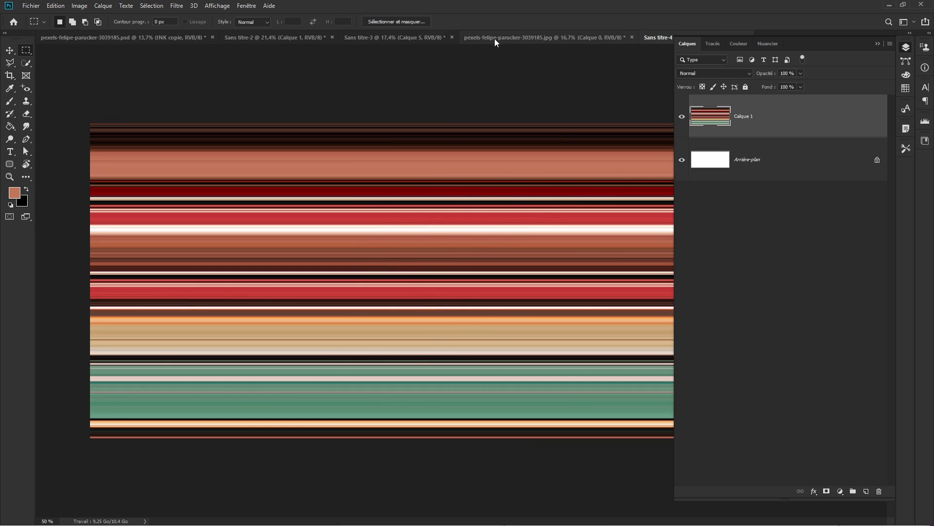
# Return to Sans titre-3, deselect, and save the document as SKATER8STRETCH in Photoshop format with maximised compatibility.
pyautogui.click(401, 39)
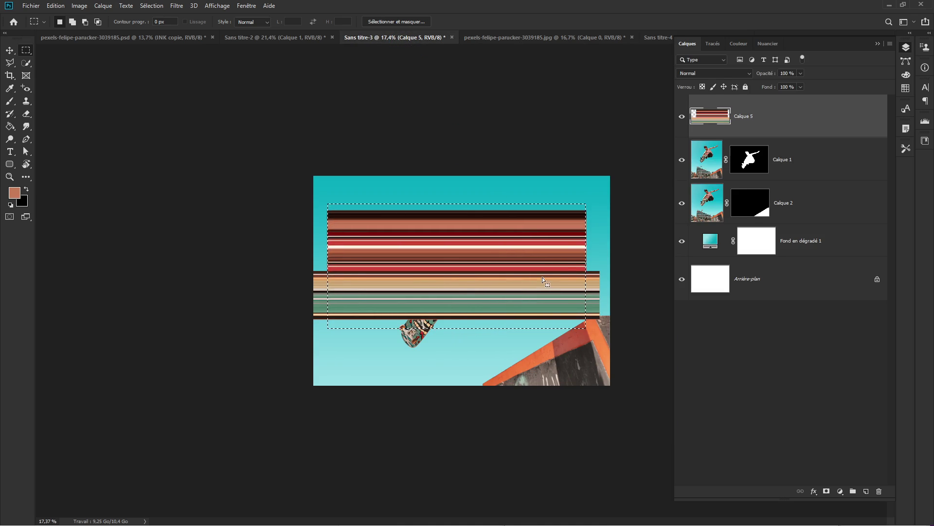
pyautogui.hotkey('ctrl', 'd')
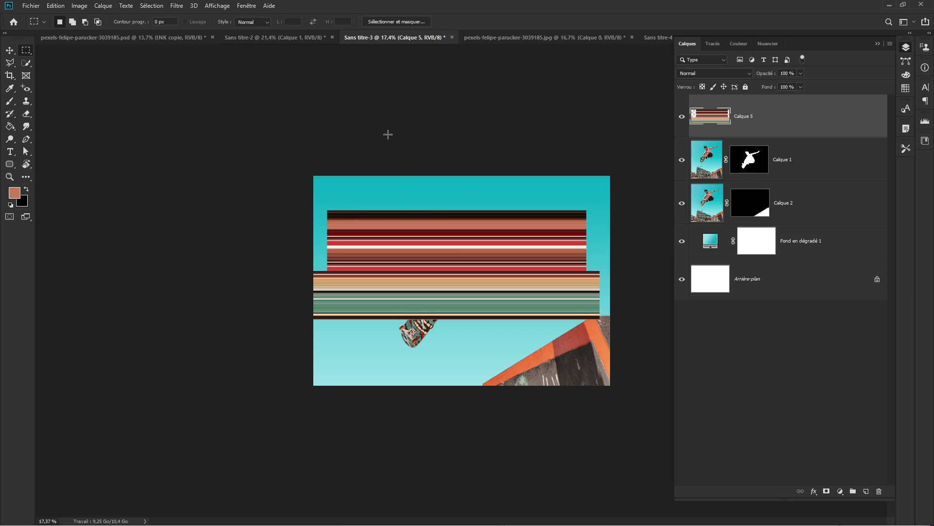
pyautogui.hotkey('ctrl', 's')
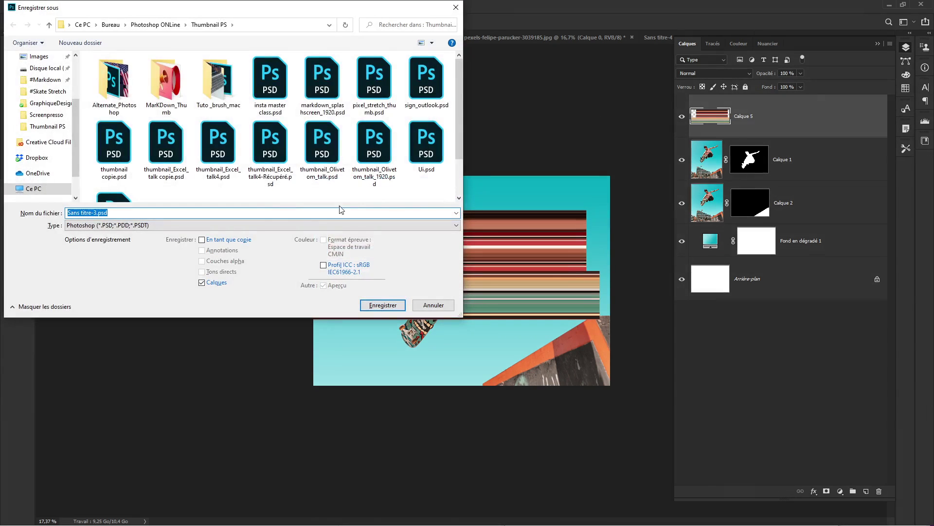
pyautogui.write('SKATER8STRETCH')
pyautogui.press('Return')
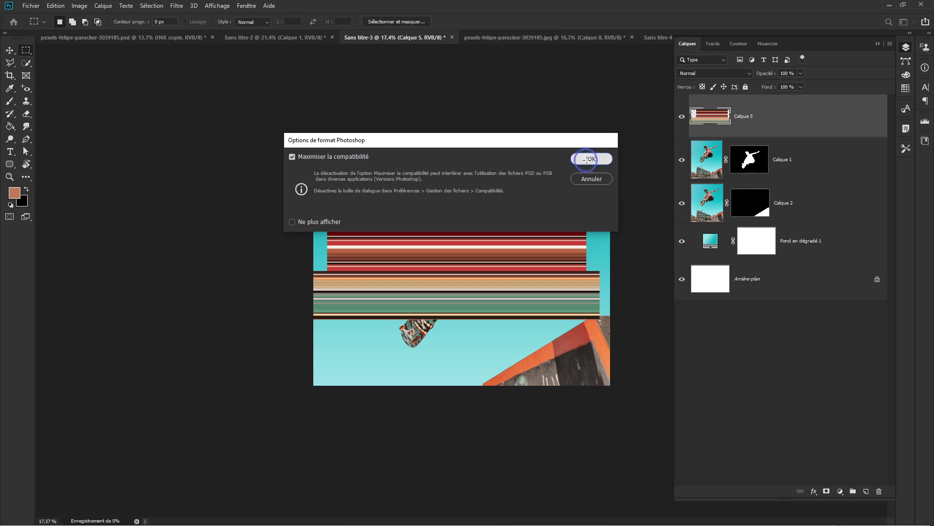
pyautogui.click(591, 158)
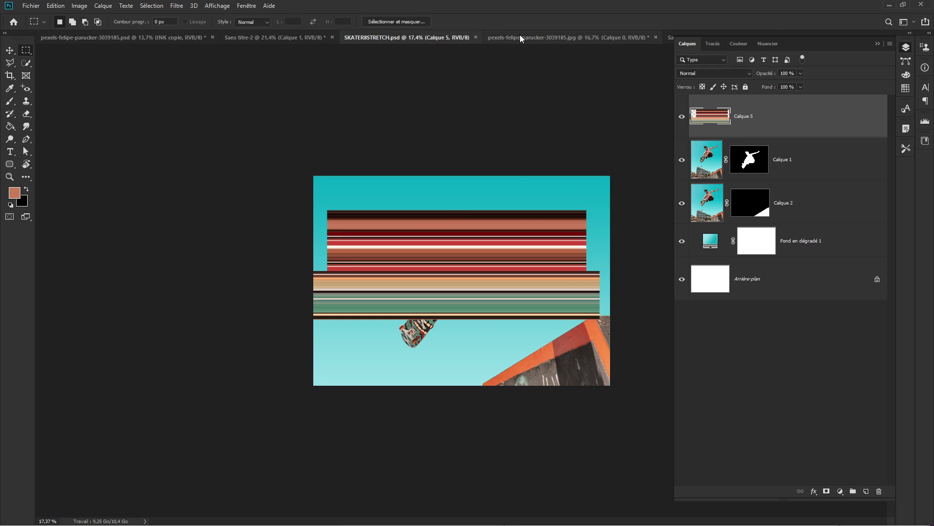
# Bring the band layer from the Sans titre-4 document into SKATER8STRETCH.psd.
pyautogui.click(520, 37)
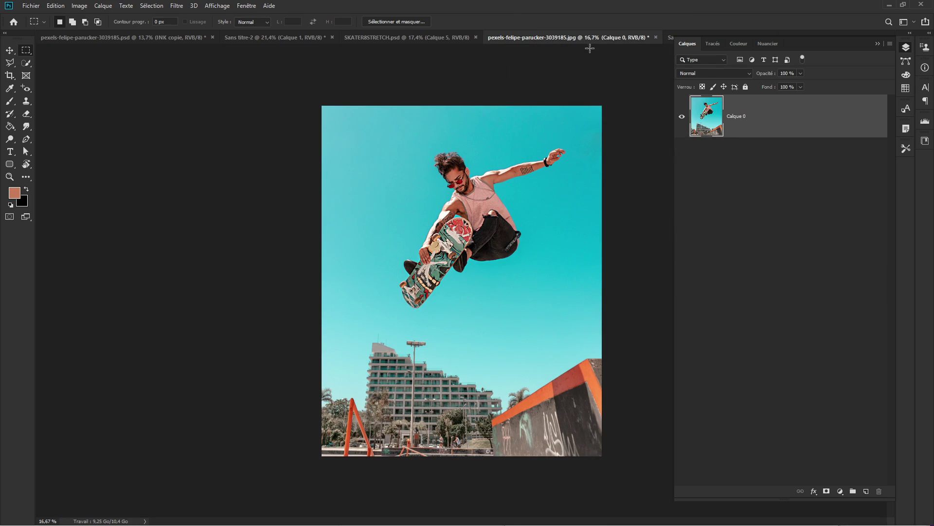
pyautogui.click(877, 43)
pyautogui.click(717, 41)
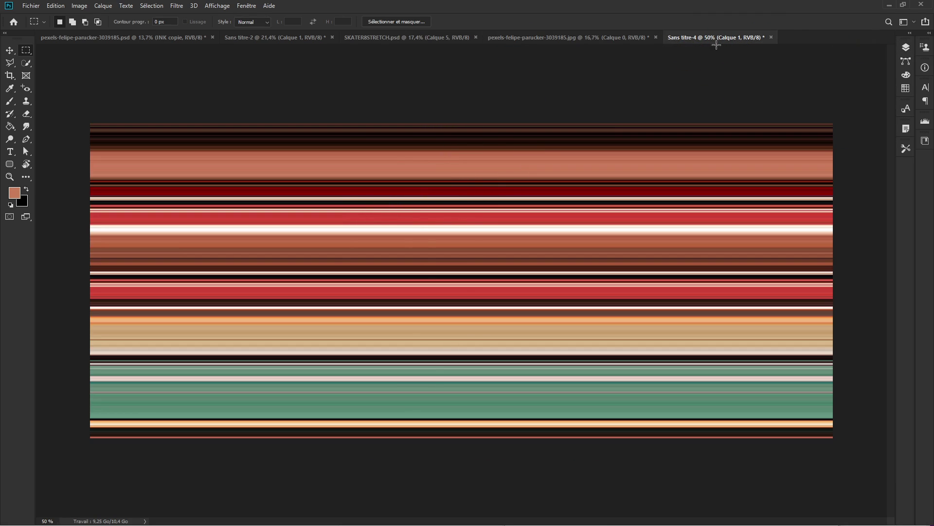
pyautogui.click(906, 47)
pyautogui.moveTo(734, 98); pyautogui.dragTo(496, 268)
pyautogui.press('v')
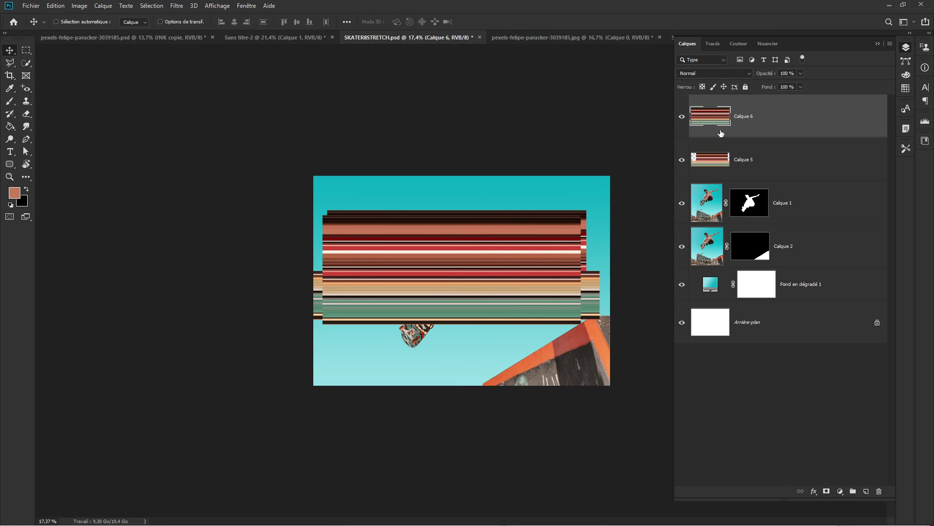
# Delete the old Calque 5 band layer and place Calque 6 beneath the skateboarder layer Calque 1.
pyautogui.click(757, 162)
pyautogui.press('Delete')
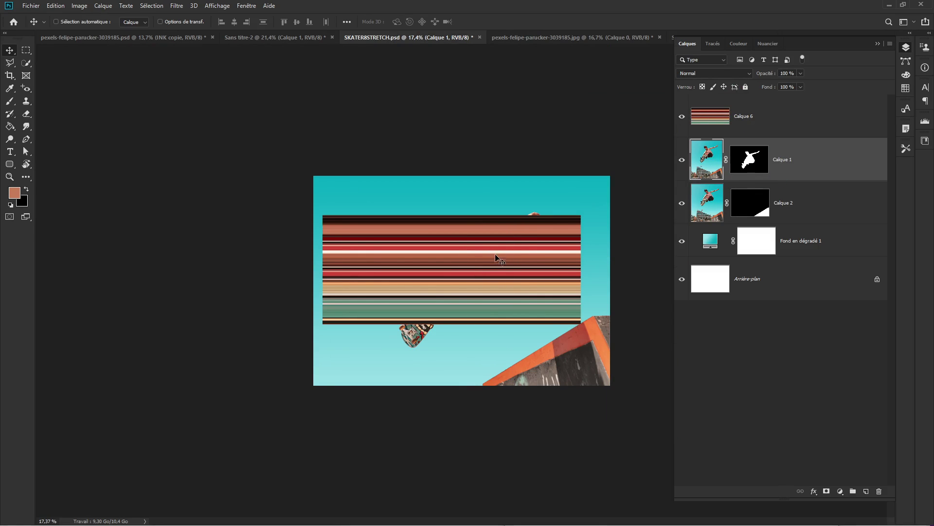
pyautogui.click(762, 118)
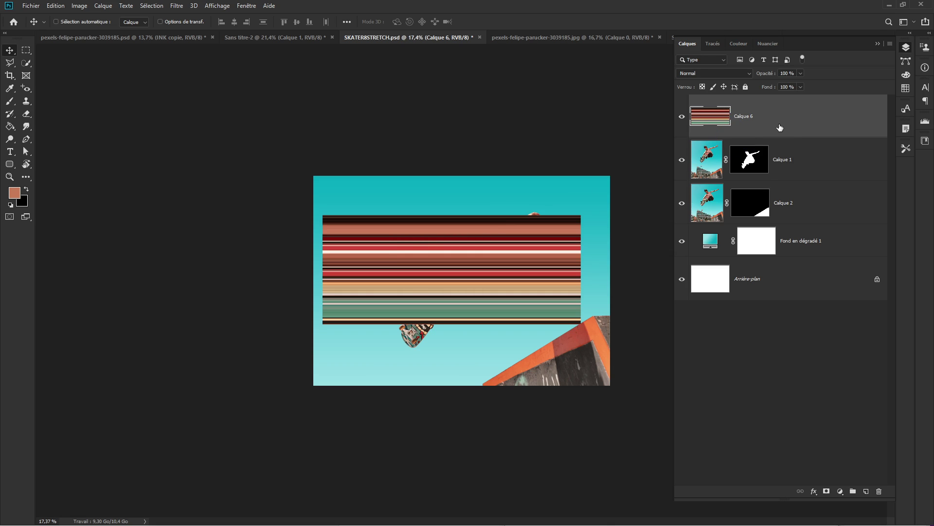
pyautogui.moveTo(780, 128)
pyautogui.mouseDown()
pyautogui.moveTo(777, 182)
pyautogui.moveTo(778, 127)
pyautogui.mouseUp()
pyautogui.moveTo(827, 118); pyautogui.dragTo(822, 177)
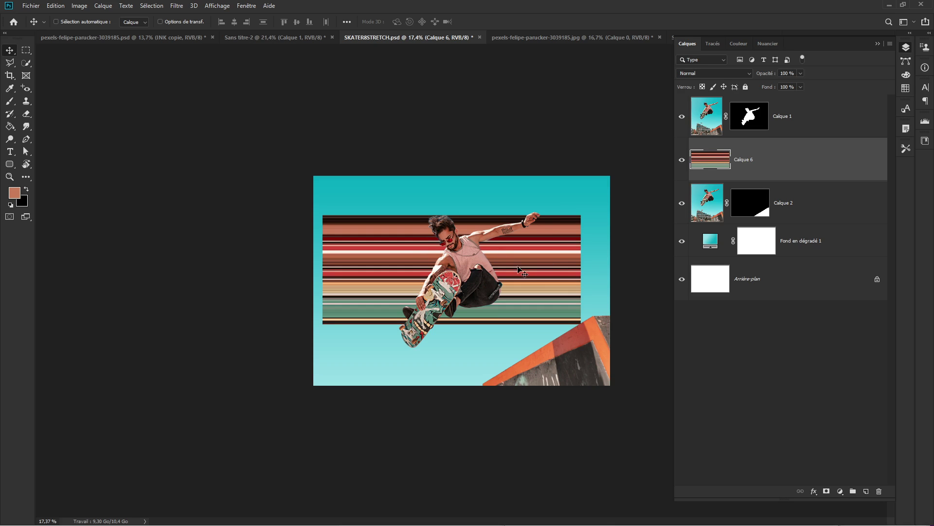
# Move the Calque 6 band to the canvas's left edge and narrow it to 61.59 % width so it ends behind the skateboarder.
pyautogui.moveTo(533, 273); pyautogui.dragTo(462, 264)
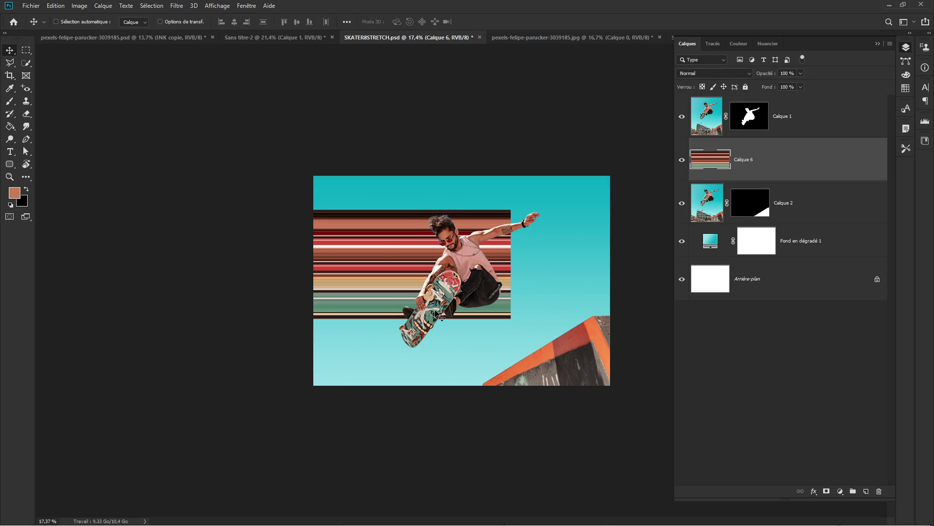
pyautogui.moveTo(490, 267); pyautogui.dragTo(472, 259)
pyautogui.hotkey('ctrl', 't')
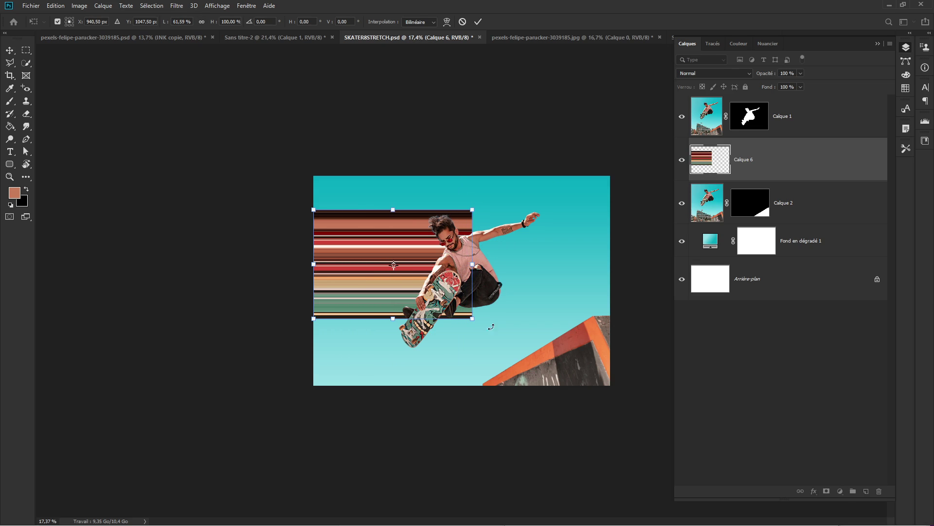
pyautogui.press('Return')
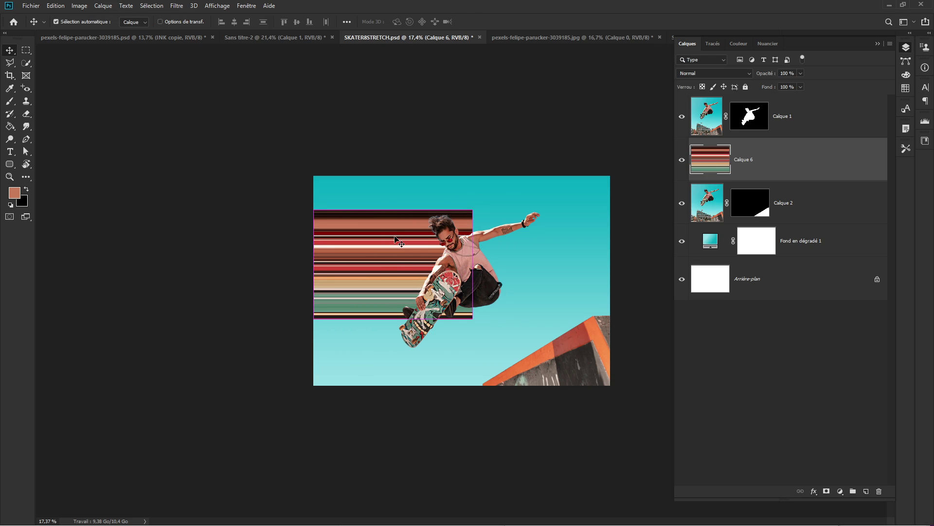
# Warp the Calque 6 band by raising its upper-left corner above the canvas and curving its top edge and inner stripes.
pyautogui.hotkey('ctrl', 't')
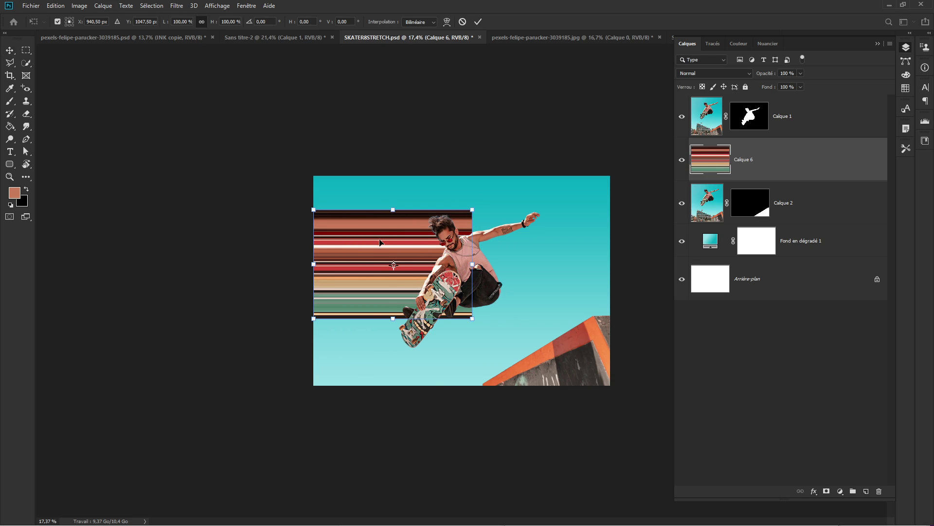
pyautogui.rightClick(381, 241)
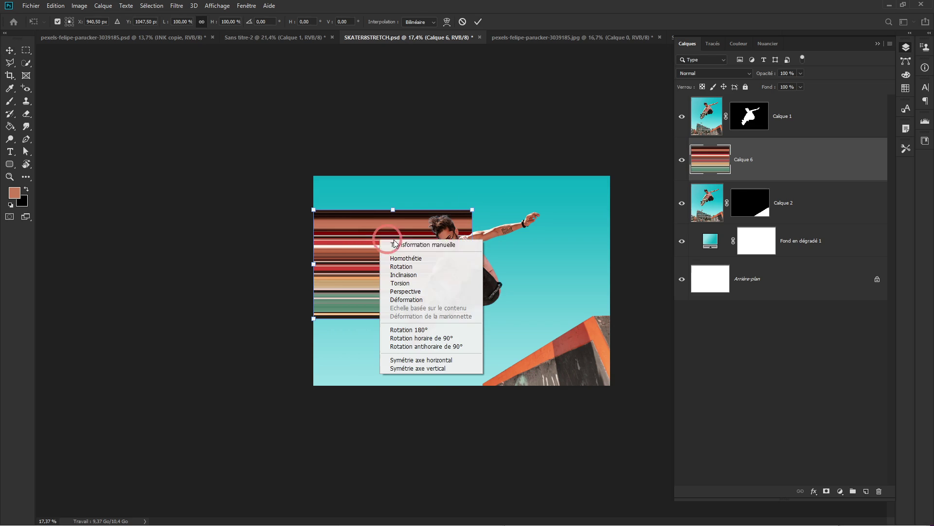
pyautogui.click(405, 302)
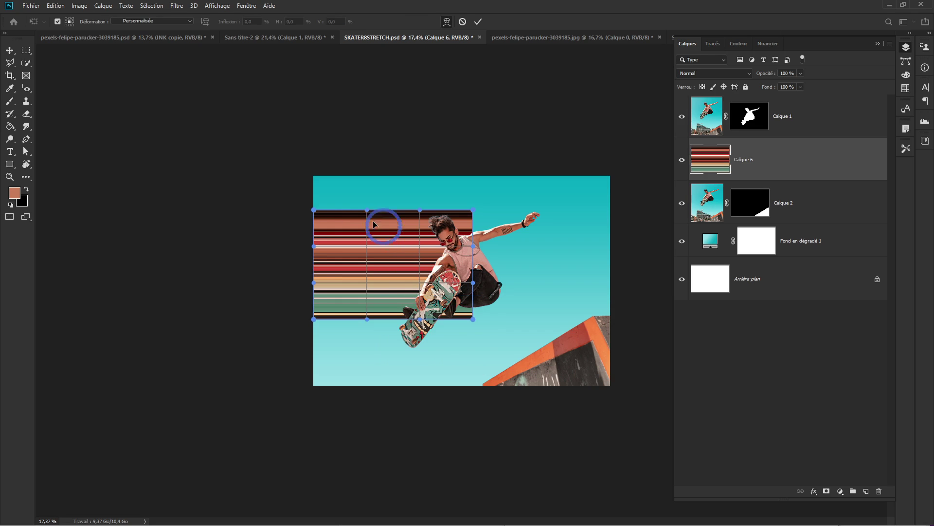
pyautogui.hotkey('ctrl', '+')
pyautogui.hotkey('ctrl', '+')
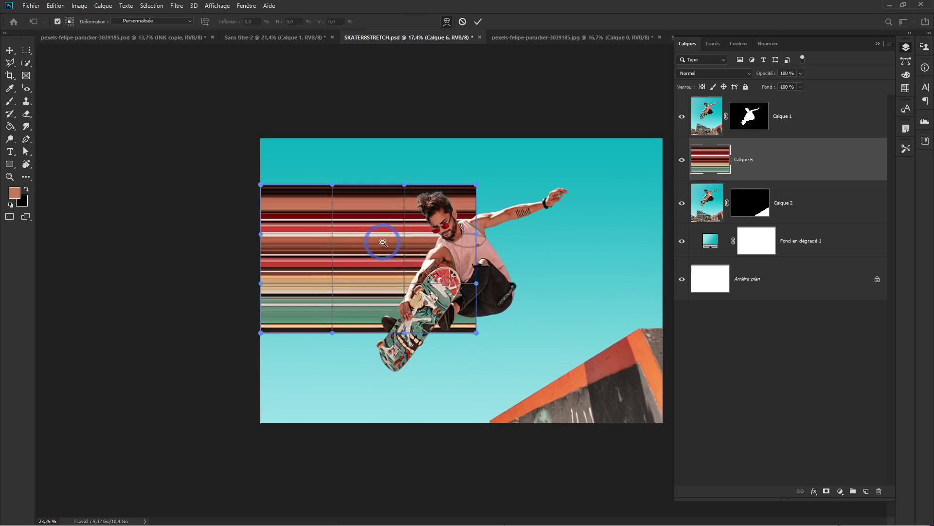
pyautogui.scroll(2, 396, 251)
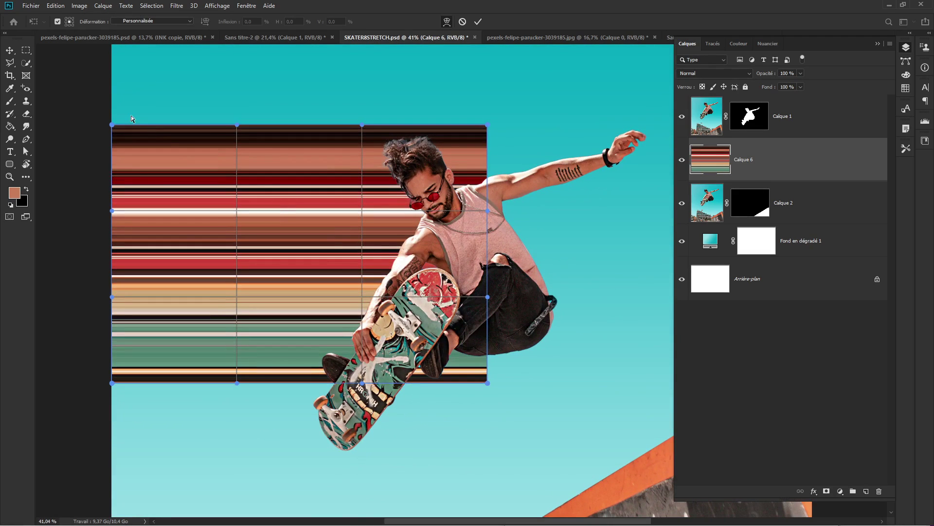
pyautogui.moveTo(277, 191); pyautogui.dragTo(294, 239)
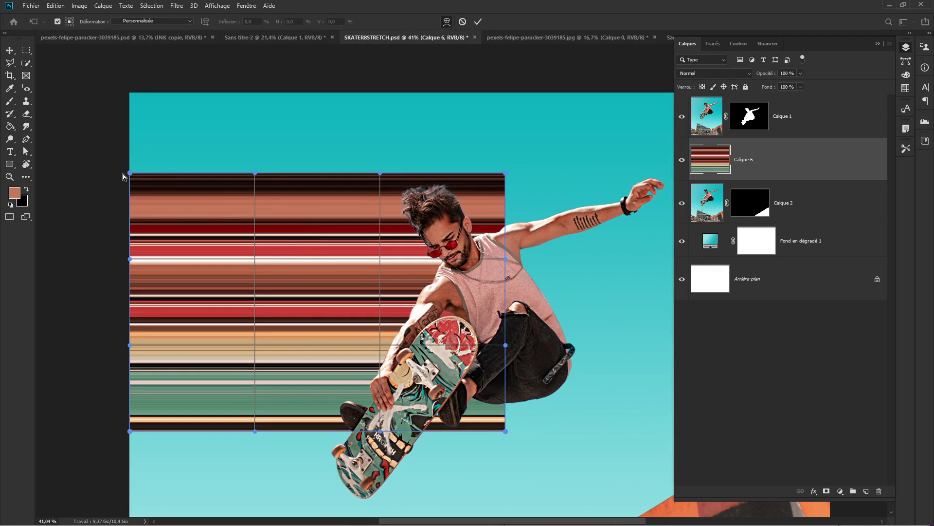
pyautogui.moveTo(123, 174); pyautogui.dragTo(126, 83)
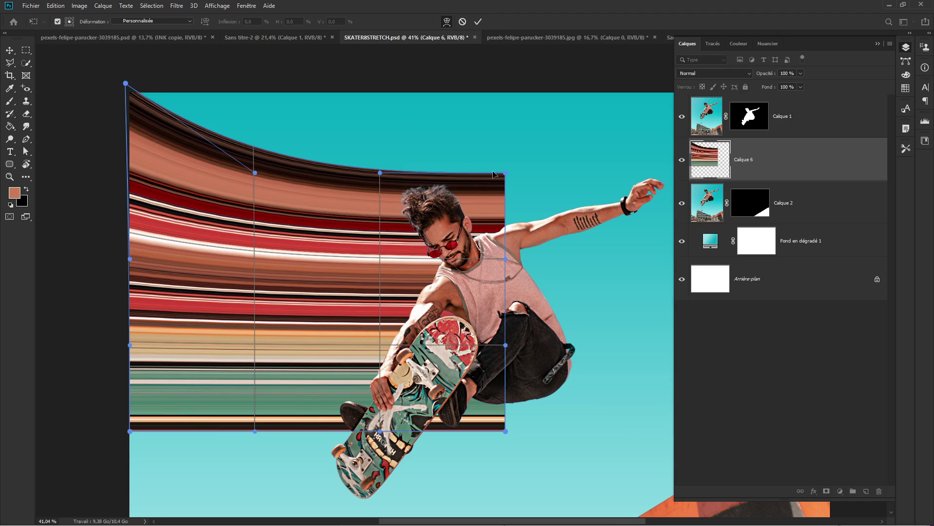
pyautogui.moveTo(380, 174); pyautogui.dragTo(378, 196)
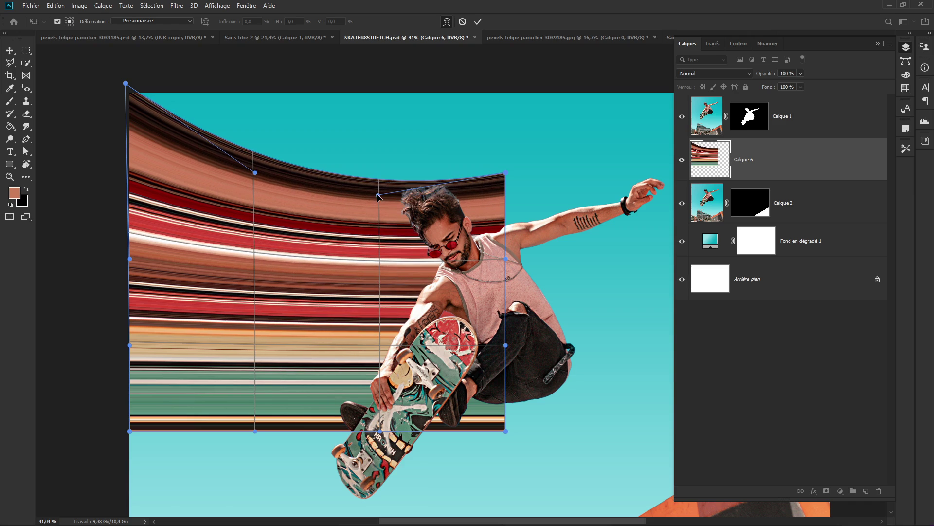
pyautogui.moveTo(378, 348)
pyautogui.mouseDown()
pyautogui.moveTo(375, 317)
pyautogui.moveTo(379, 334)
pyautogui.mouseUp()
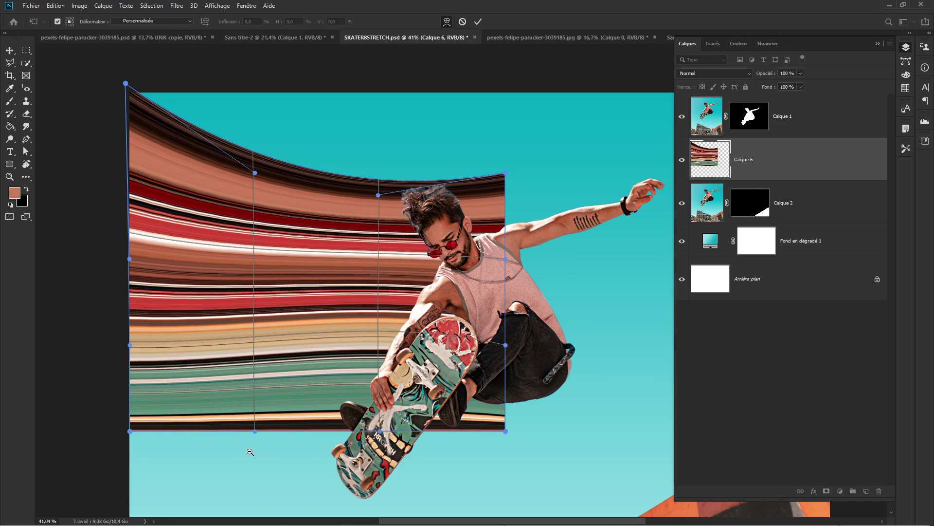
# Warp the Calque 6 band's lower edge by stretching its lower-left corner just below the canvas and tucking its lower-right corner behind the skateboard.
pyautogui.moveTo(248, 452); pyautogui.dragTo(172, 453)
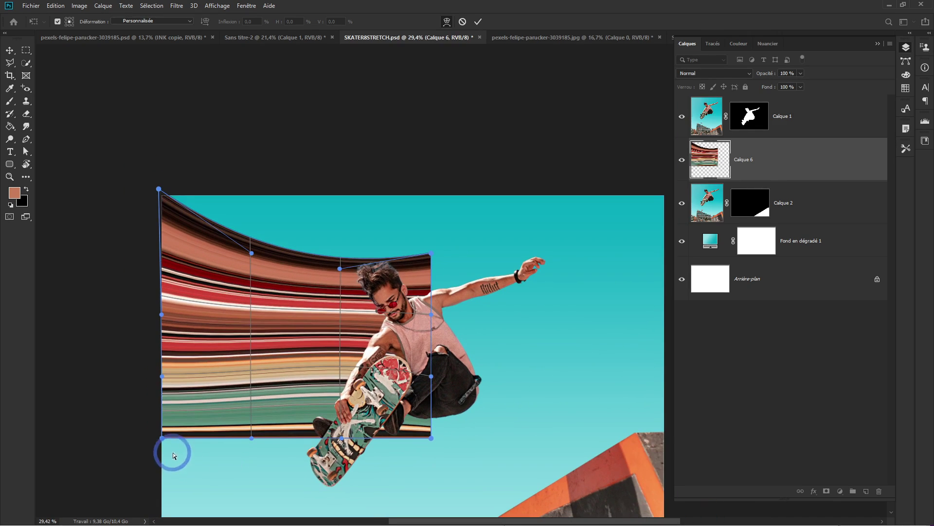
pyautogui.scroll(-3, 210, 433)
pyautogui.moveTo(163, 399); pyautogui.dragTo(157, 509)
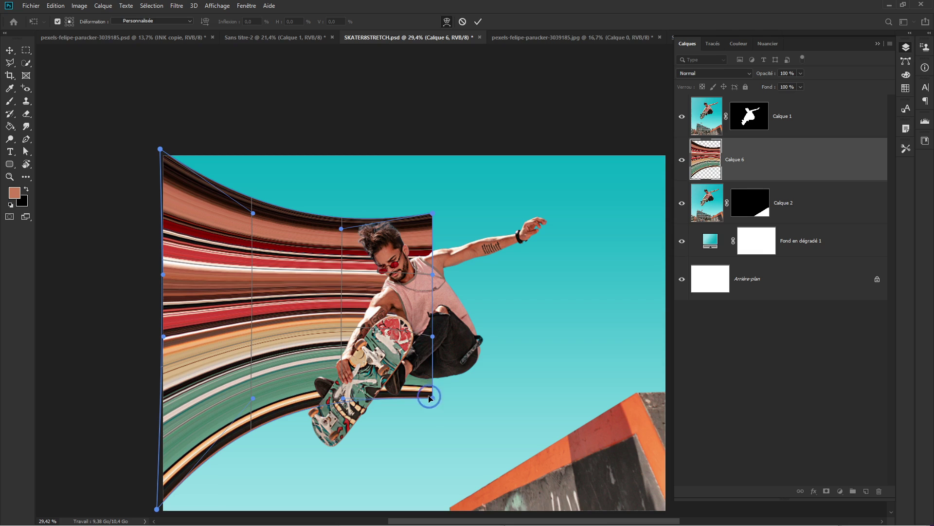
pyautogui.moveTo(429, 398); pyautogui.dragTo(397, 373)
pyautogui.scroll(-2, 311, 441)
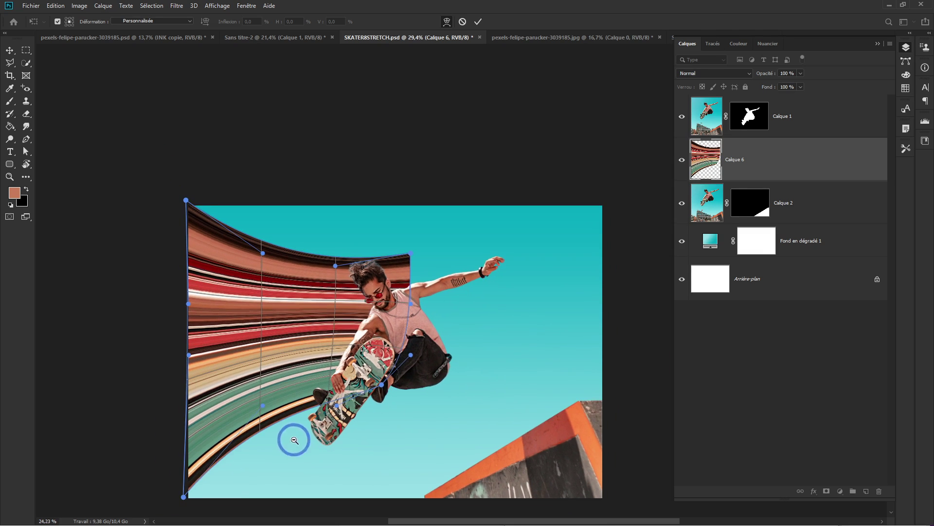
pyautogui.moveTo(184, 497); pyautogui.dragTo(185, 508)
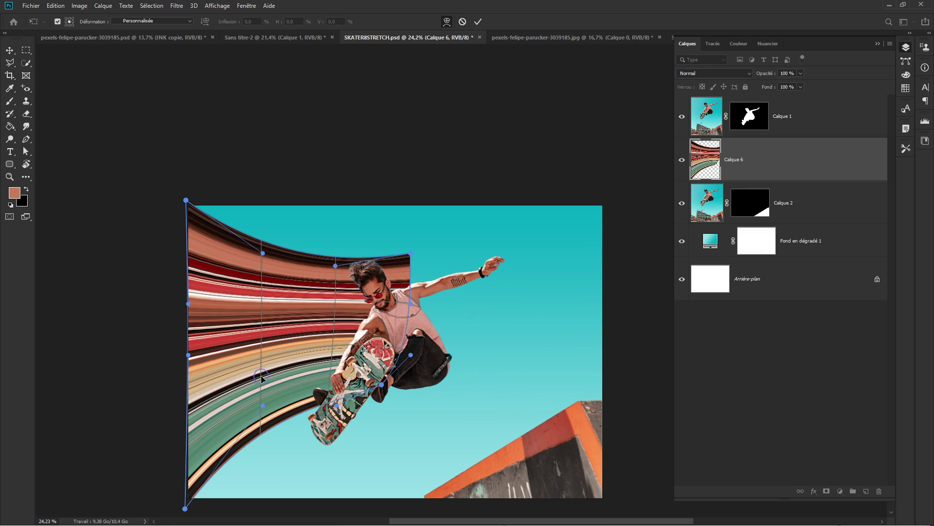
# Bend the Calque 6 band's inner stripes toward its middle, deepen the top edge's curve and tuck the upper-right corner behind the skateboarder's head.
pyautogui.moveTo(262, 378); pyautogui.dragTo(259, 367)
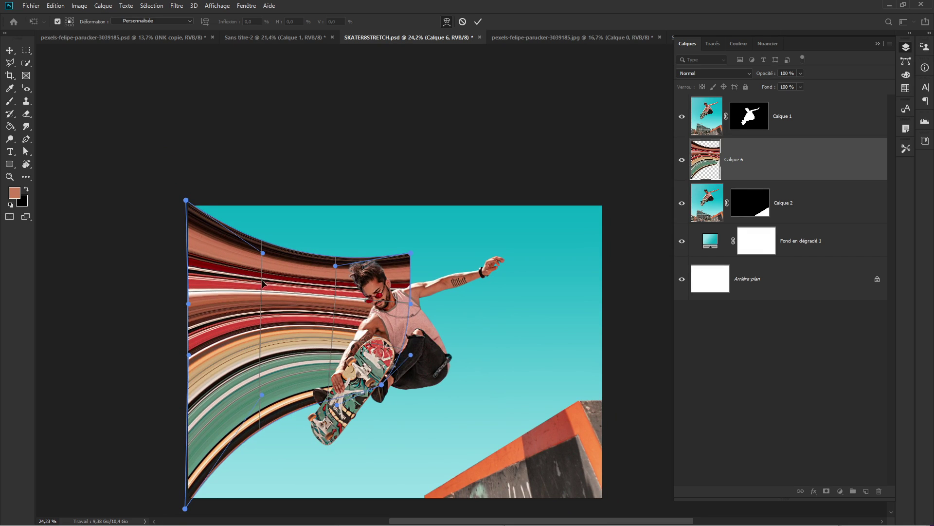
pyautogui.moveTo(263, 284); pyautogui.dragTo(261, 301)
pyautogui.moveTo(336, 290); pyautogui.dragTo(336, 305)
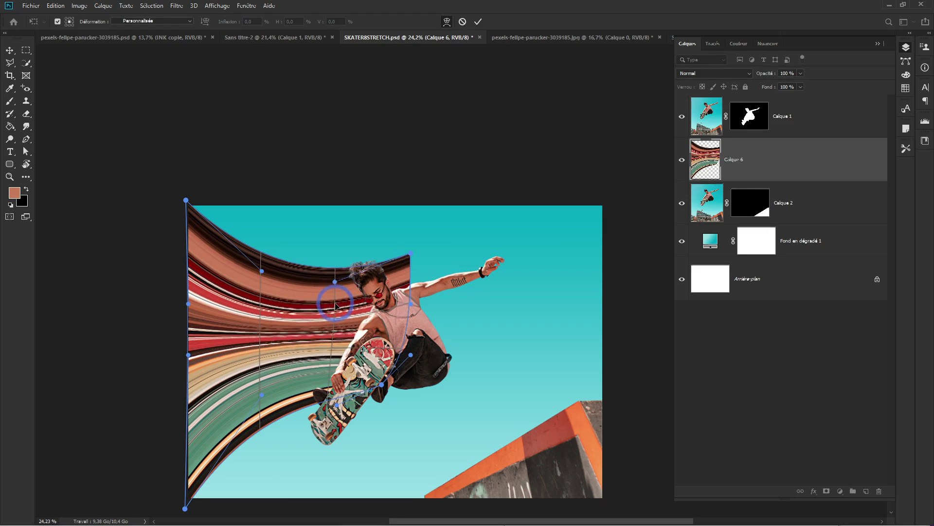
pyautogui.moveTo(411, 254)
pyautogui.mouseDown()
pyautogui.moveTo(397, 258)
pyautogui.moveTo(390, 277)
pyautogui.moveTo(422, 263)
pyautogui.moveTo(400, 249)
pyautogui.moveTo(402, 263)
pyautogui.mouseUp()
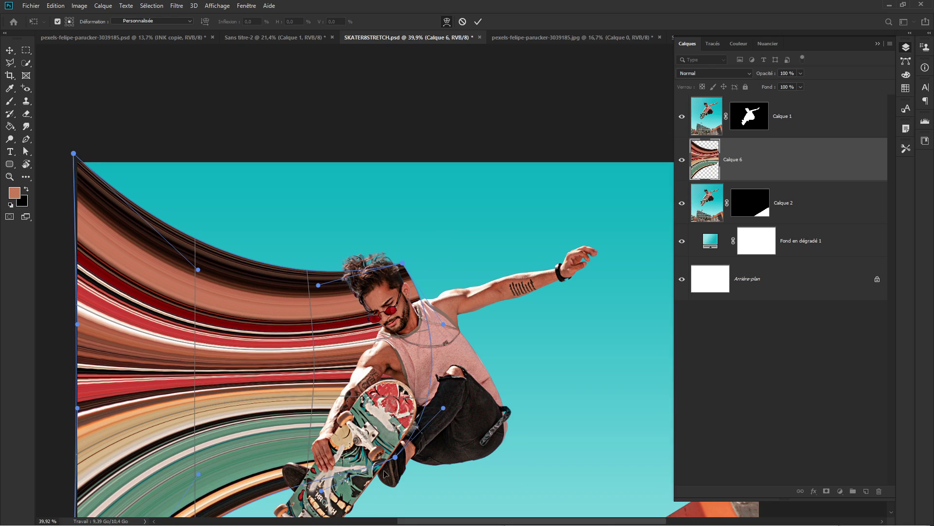
pyautogui.moveTo(312, 397); pyautogui.dragTo(312, 400)
pyautogui.moveTo(313, 351); pyautogui.dragTo(306, 346)
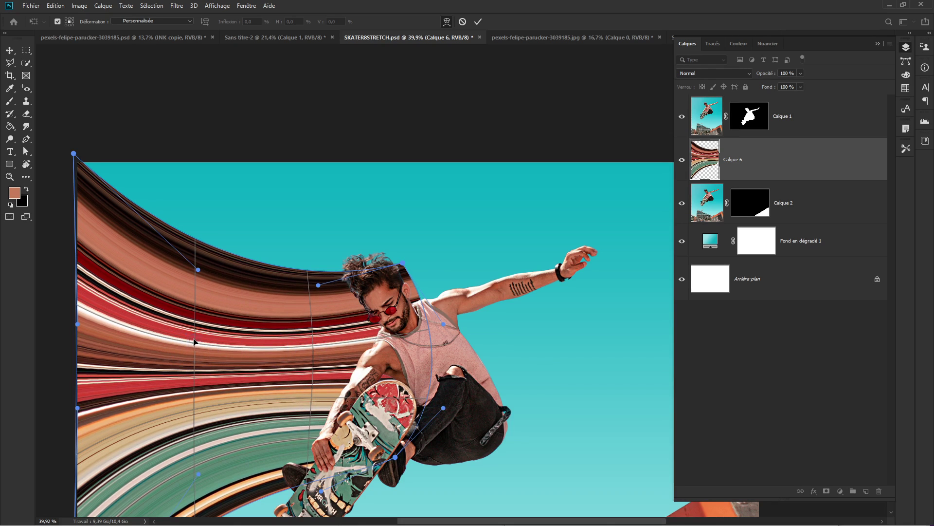
pyautogui.moveTo(194, 349); pyautogui.dragTo(191, 329)
# Stretch the Calque 6 band's upper-left corner well beyond the canvas, refine its top and right edges behind the skateboarder, and apply the warp.
pyautogui.moveTo(76, 321); pyautogui.dragTo(46, 268)
pyautogui.moveTo(240, 326); pyautogui.dragTo(122, 174)
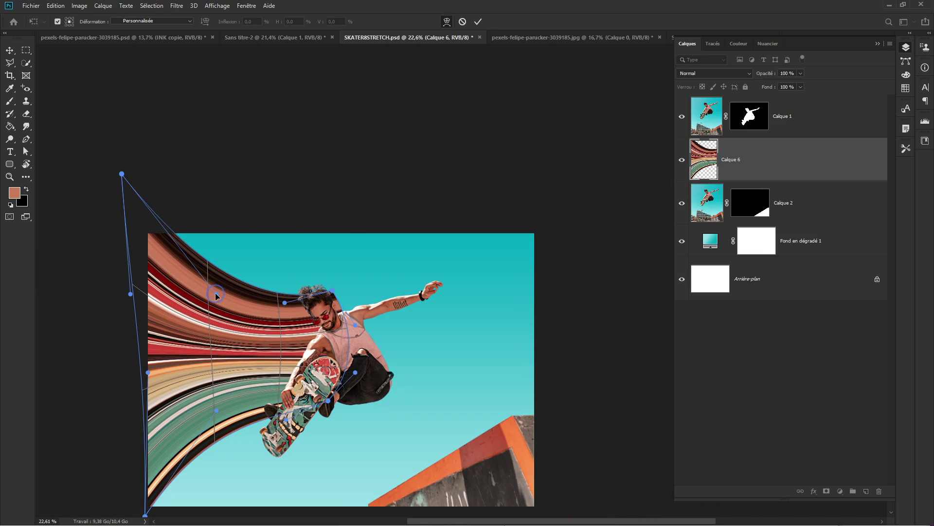
pyautogui.moveTo(216, 293); pyautogui.dragTo(216, 309)
pyautogui.moveTo(286, 304); pyautogui.dragTo(326, 283)
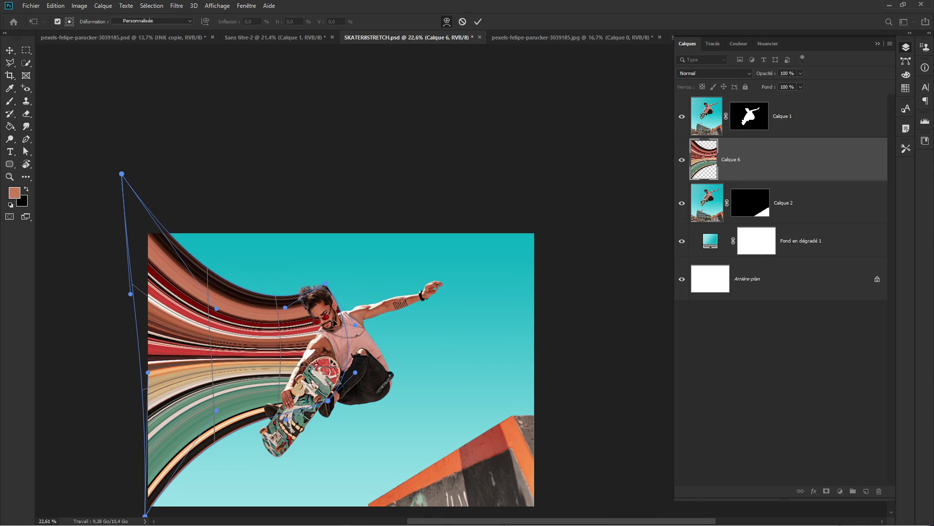
pyautogui.moveTo(345, 327); pyautogui.dragTo(347, 329)
pyautogui.click(320, 285)
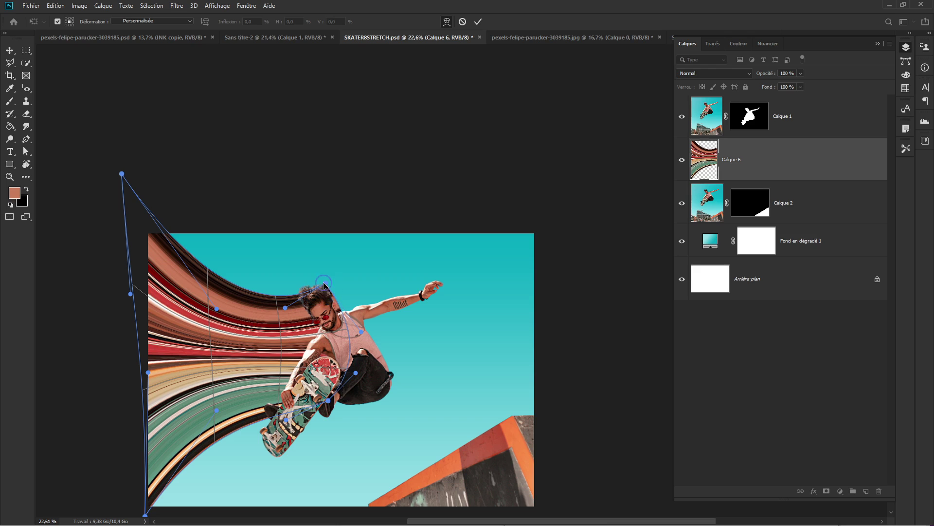
pyautogui.moveTo(325, 283); pyautogui.dragTo(317, 280)
pyautogui.moveTo(343, 325); pyautogui.dragTo(346, 328)
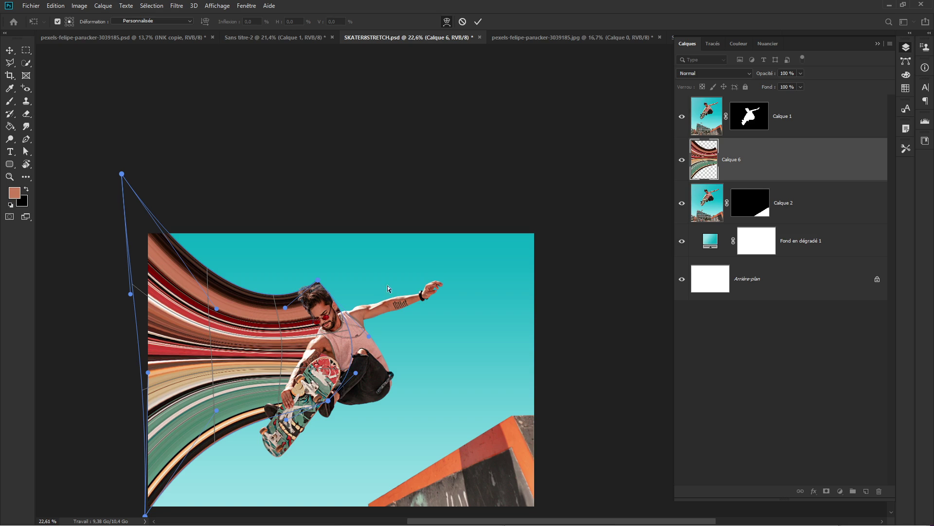
pyautogui.press('Return')
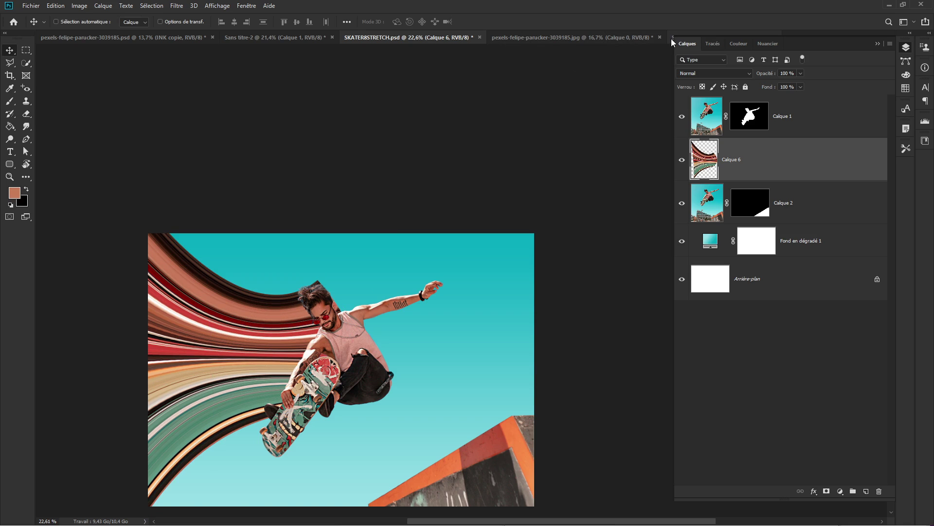
# Bring a fresh straight band from its source document into SKATER8STRETCH.psd, hide the warped Calque 6 layer and select Calque 7.
pyautogui.click(704, 35)
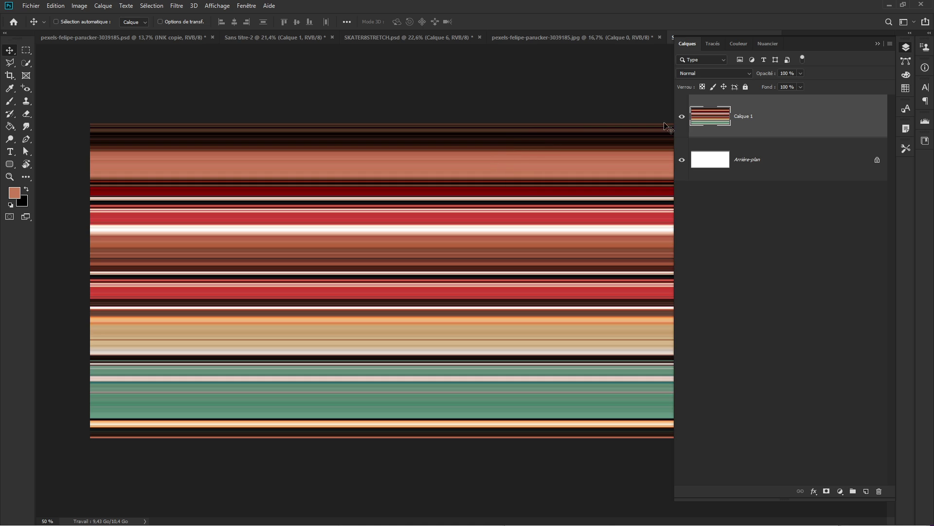
pyautogui.moveTo(702, 125); pyautogui.dragTo(355, 354)
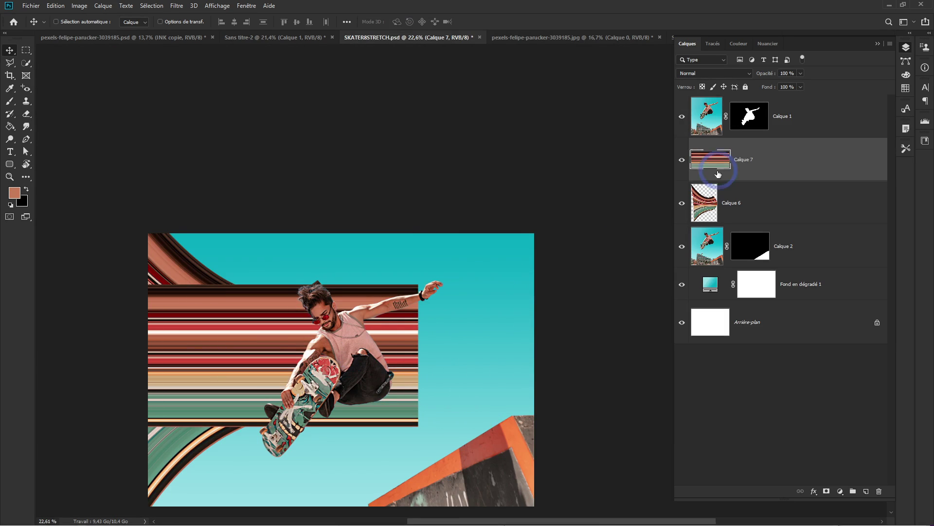
pyautogui.click(723, 204)
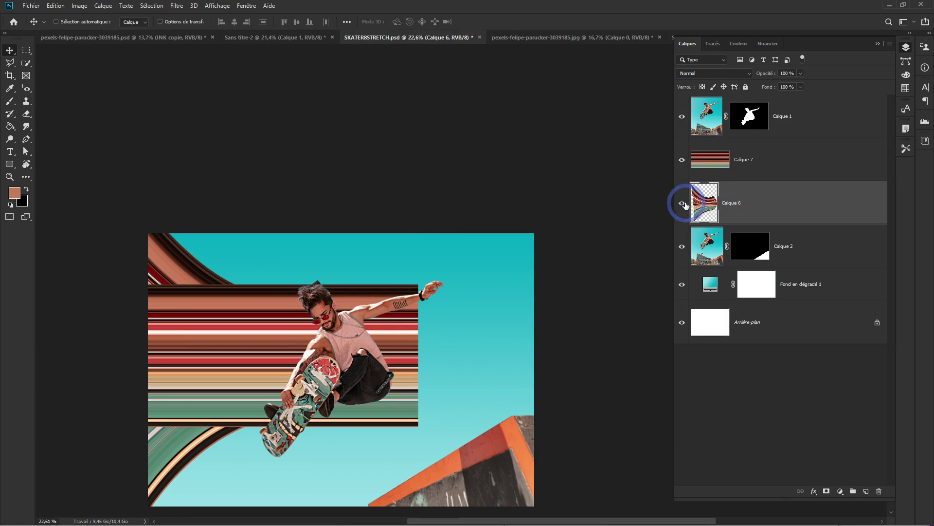
pyautogui.click(682, 203)
pyautogui.click(742, 160)
# Shift the Calque 7 band so it ends behind the skateboarder and narrow it to start at the canvas's left edge.
pyautogui.moveTo(384, 335); pyautogui.dragTo(321, 344)
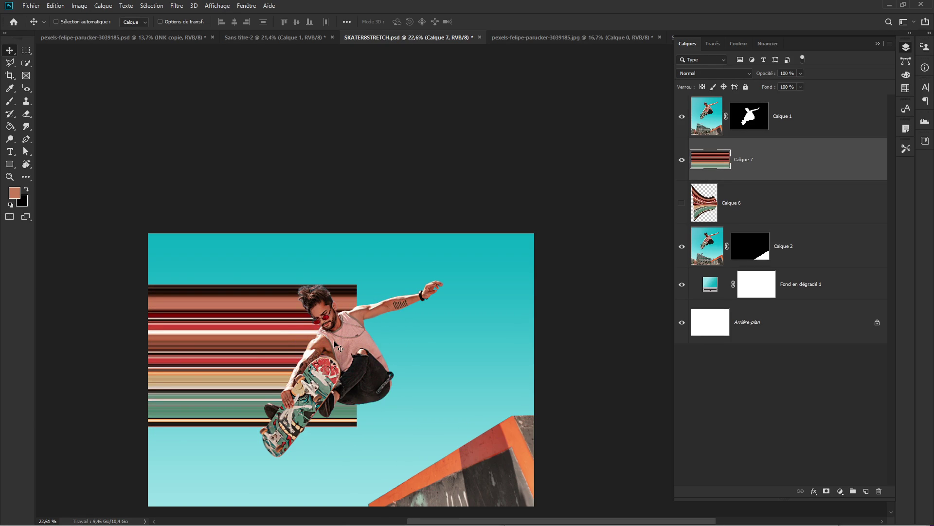
pyautogui.hotkey('ctrl', 't')
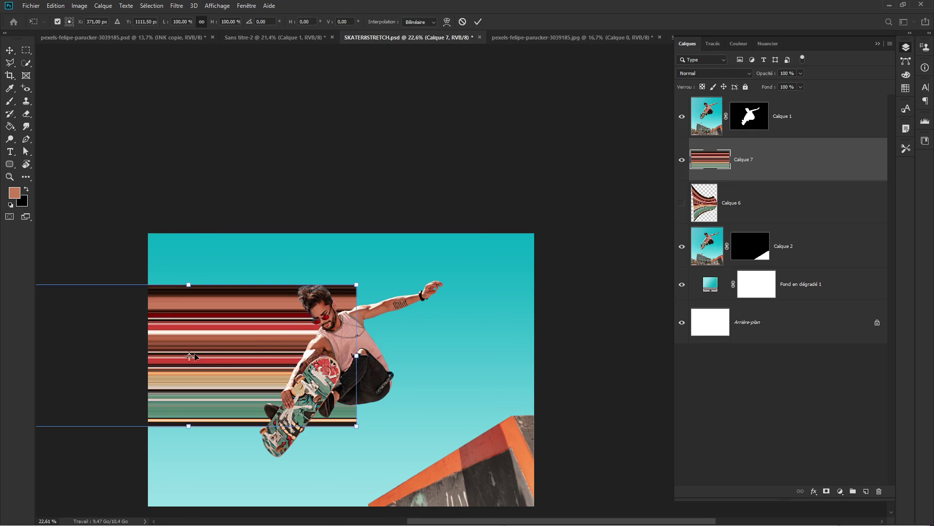
pyautogui.moveTo(188, 354); pyautogui.dragTo(258, 357)
pyautogui.press('Return')
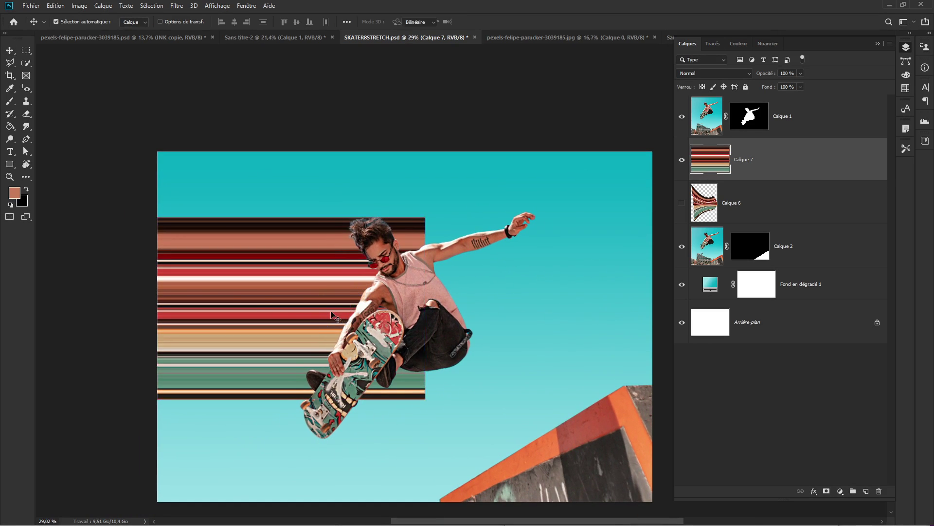
# Start warping the Calque 7 band by raising both upper corners and sagging its top edge and upper stripes near the skateboarder's head.
pyautogui.hotkey('ctrl', 't')
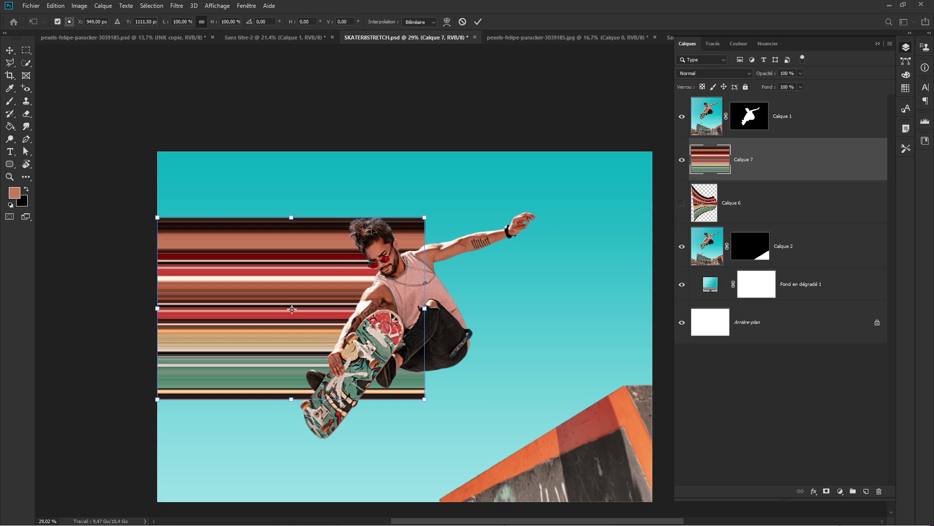
pyautogui.rightClick(296, 284)
pyautogui.click(332, 341)
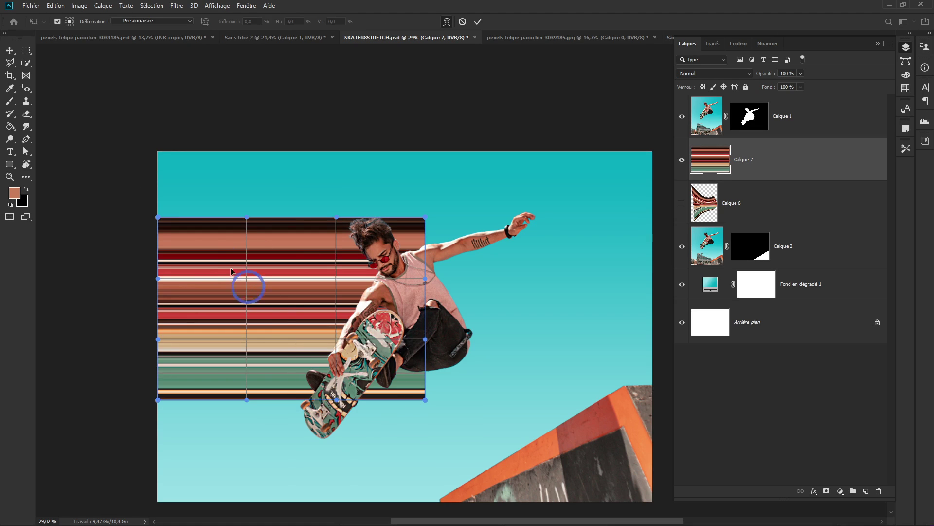
pyautogui.moveTo(157, 217); pyautogui.dragTo(155, 156)
pyautogui.moveTo(336, 217); pyautogui.dragTo(333, 251)
pyautogui.moveTo(428, 220); pyautogui.dragTo(422, 209)
pyautogui.moveTo(332, 250); pyautogui.dragTo(331, 266)
pyautogui.moveTo(420, 214); pyautogui.dragTo(417, 204)
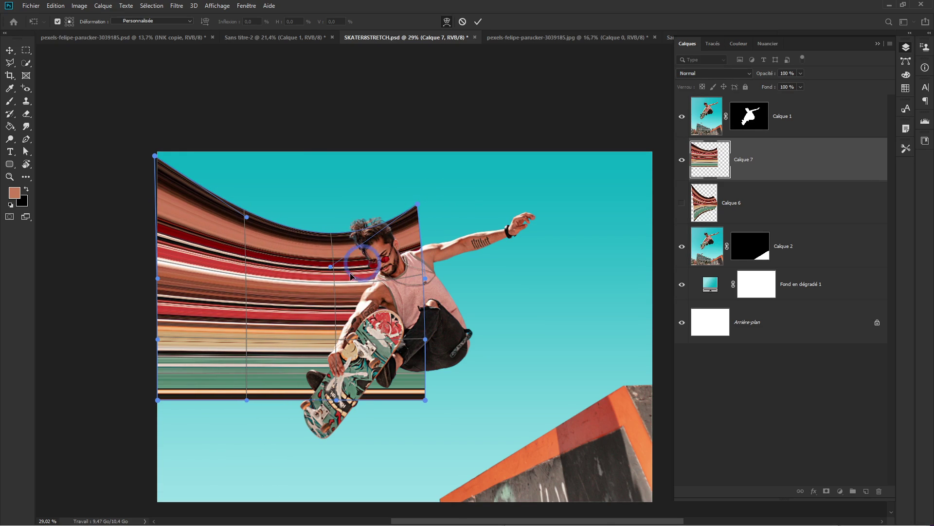
pyautogui.moveTo(333, 282); pyautogui.dragTo(333, 287)
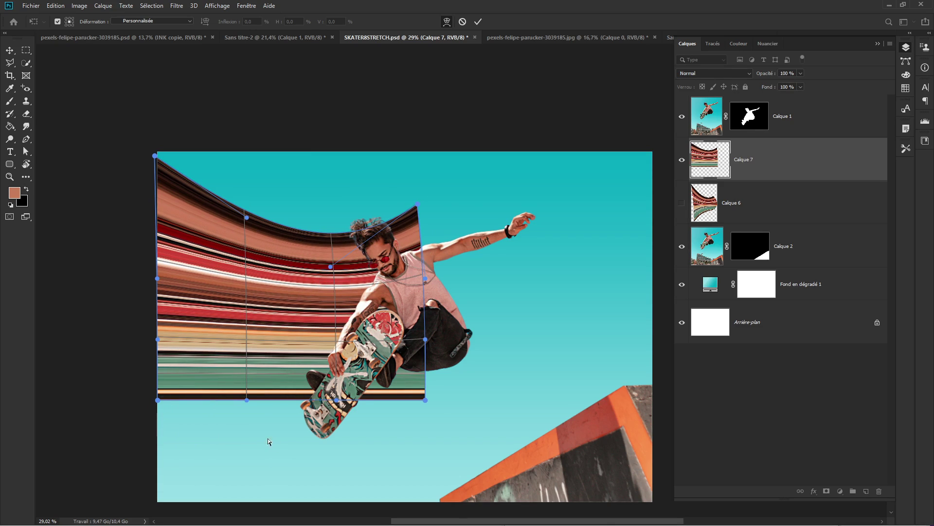
# Warp the Calque 7 band's lower edge into an upward sweep from the canvas's lower-left corner to behind the skateboard.
pyautogui.moveTo(158, 400); pyautogui.dragTo(150, 496)
pyautogui.moveTo(246, 400); pyautogui.dragTo(275, 503)
pyautogui.moveTo(425, 400); pyautogui.dragTo(415, 379)
pyautogui.moveTo(337, 401); pyautogui.dragTo(372, 429)
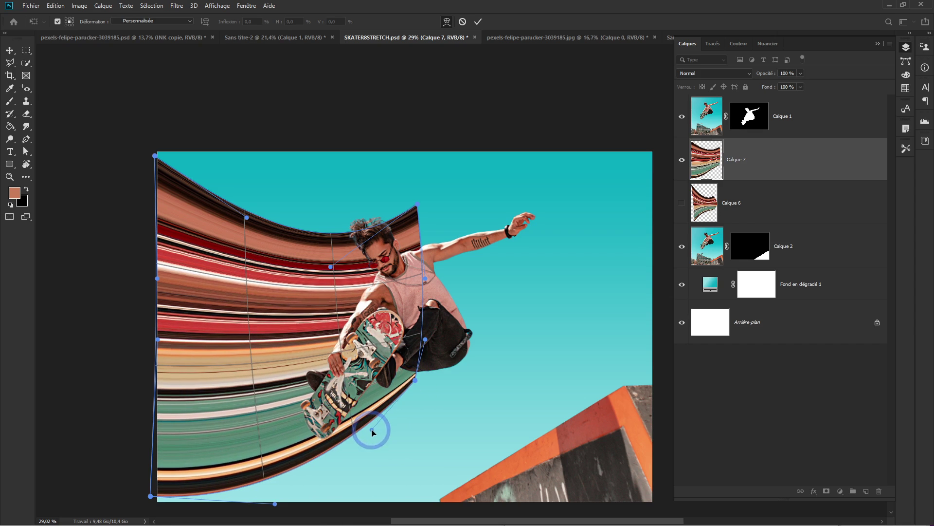
pyautogui.moveTo(415, 380); pyautogui.dragTo(395, 361)
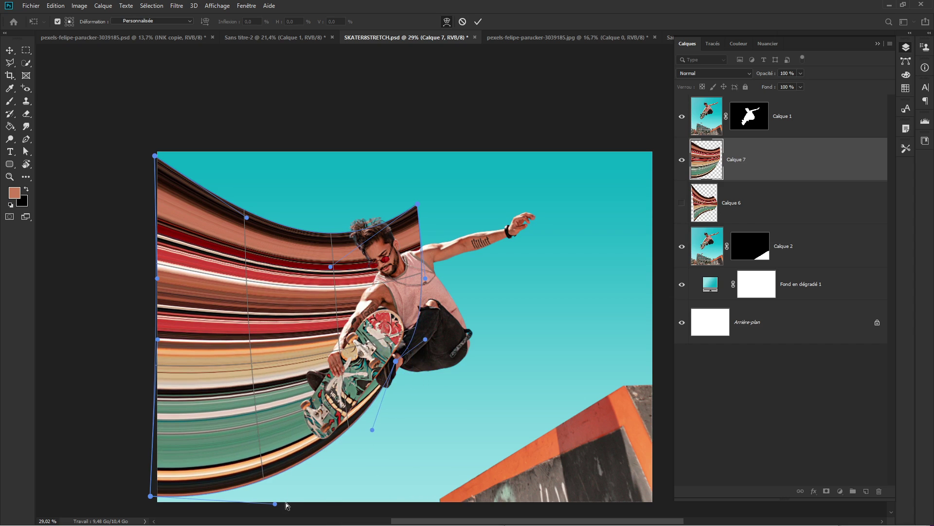
pyautogui.moveTo(130, 461); pyautogui.dragTo(220, 397)
pyautogui.moveTo(214, 446); pyautogui.dragTo(217, 453)
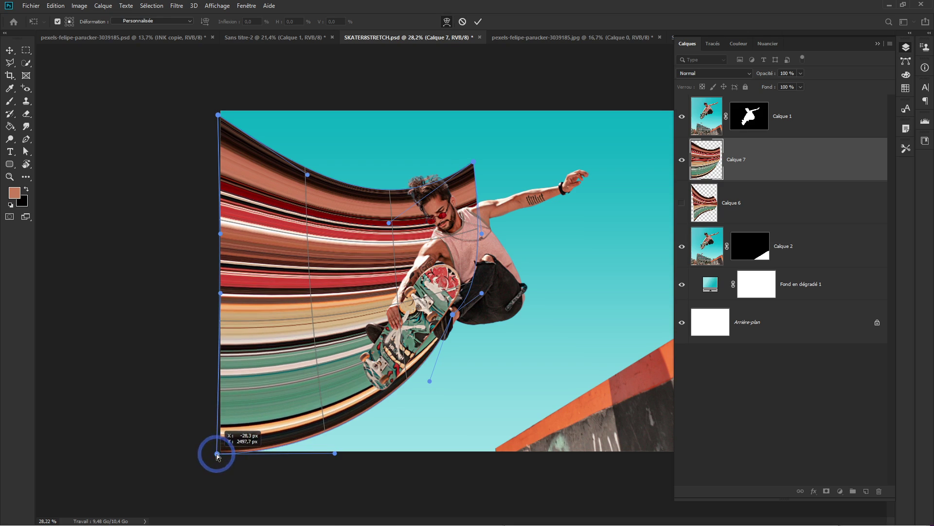
pyautogui.moveTo(334, 453); pyautogui.dragTo(335, 445)
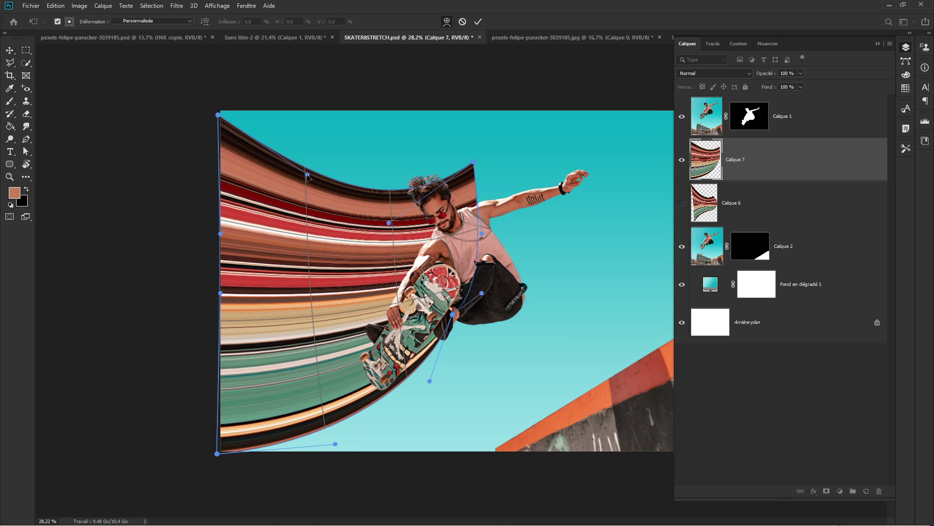
# Deepen the sag of the Calque 7 band's top edge and inner stripes, and shift its upper-right corner closer to the skateboarder's head.
pyautogui.moveTo(308, 176); pyautogui.dragTo(306, 225)
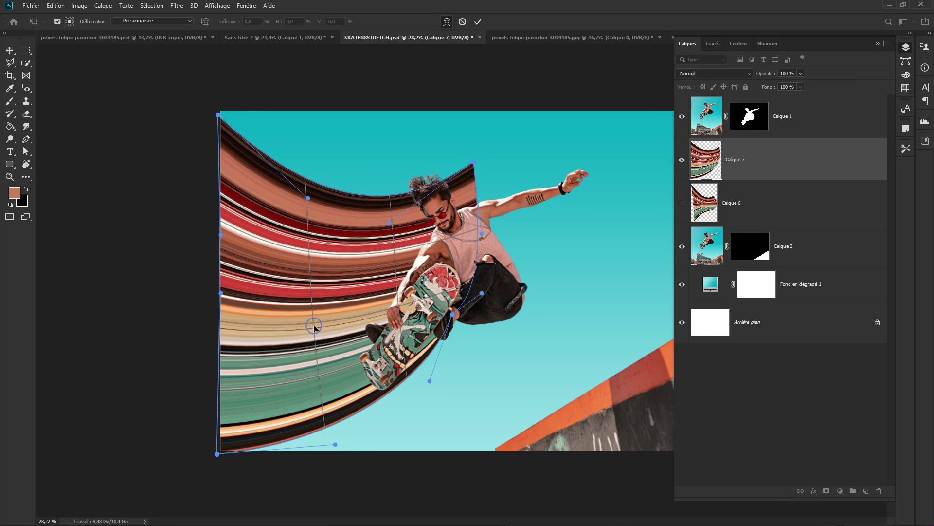
pyautogui.moveTo(314, 325); pyautogui.dragTo(313, 311)
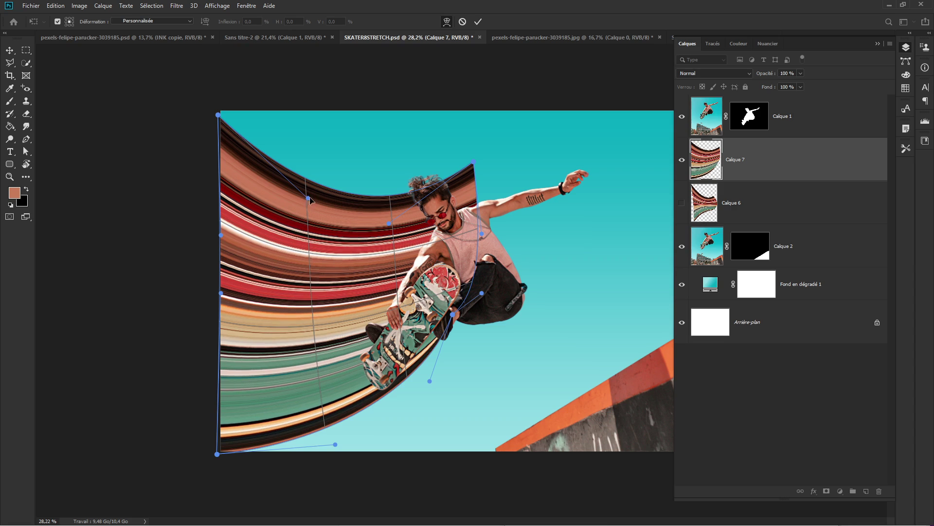
pyautogui.moveTo(310, 200); pyautogui.dragTo(308, 218)
pyautogui.moveTo(473, 161)
pyautogui.mouseDown()
pyautogui.moveTo(462, 146)
pyautogui.moveTo(463, 157)
pyautogui.mouseUp()
pyautogui.moveTo(481, 231); pyautogui.dragTo(481, 231)
pyautogui.click(482, 294)
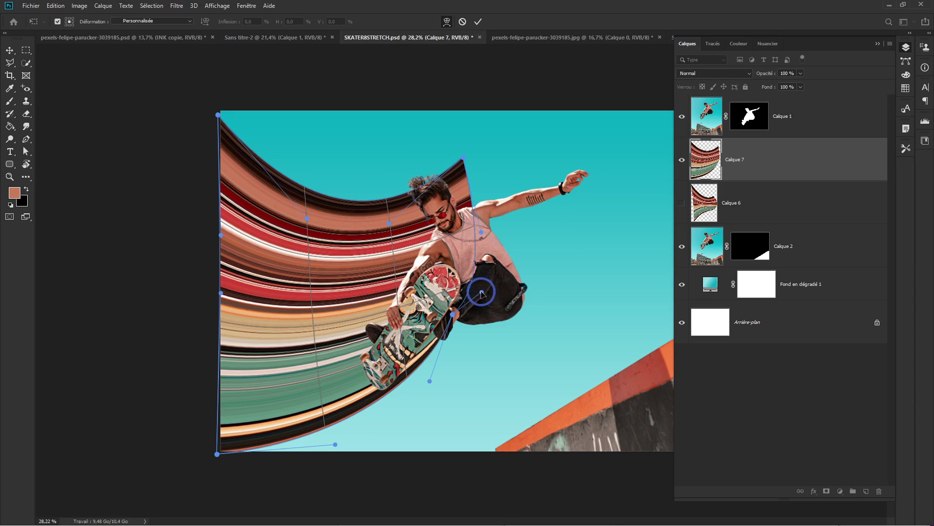
# Refine the Calque 7 band's lower curve by raising its lower-right corner behind the skateboard and extending its lower-left corner outside the canvas.
pyautogui.moveTo(452, 315); pyautogui.dragTo(452, 304)
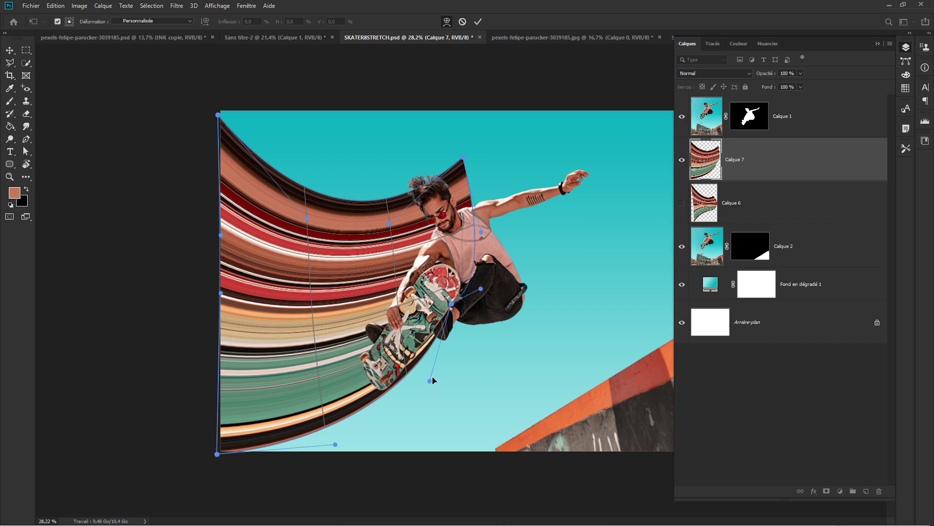
pyautogui.moveTo(429, 382); pyautogui.dragTo(422, 374)
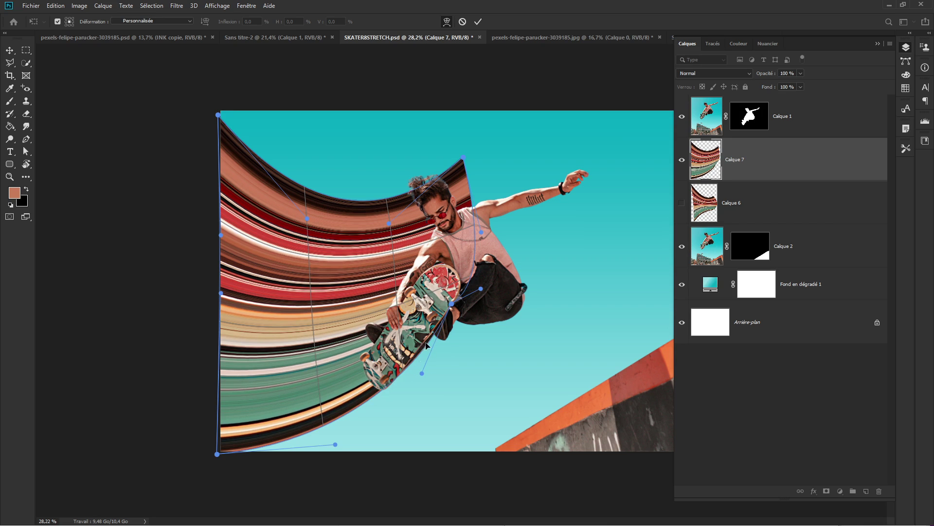
pyautogui.moveTo(422, 374)
pyautogui.mouseDown()
pyautogui.moveTo(446, 393)
pyautogui.moveTo(425, 371)
pyautogui.mouseUp()
pyautogui.moveTo(218, 452); pyautogui.dragTo(196, 447)
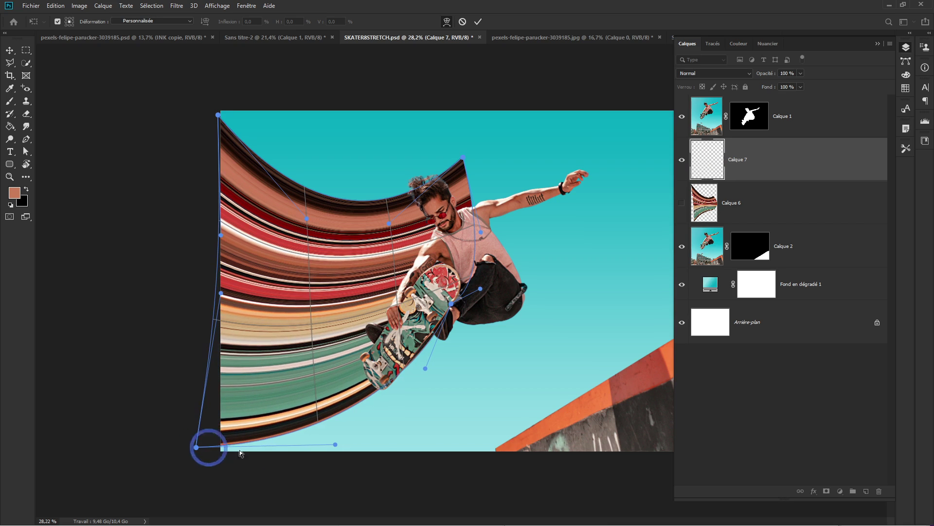
pyautogui.moveTo(335, 445); pyautogui.dragTo(333, 460)
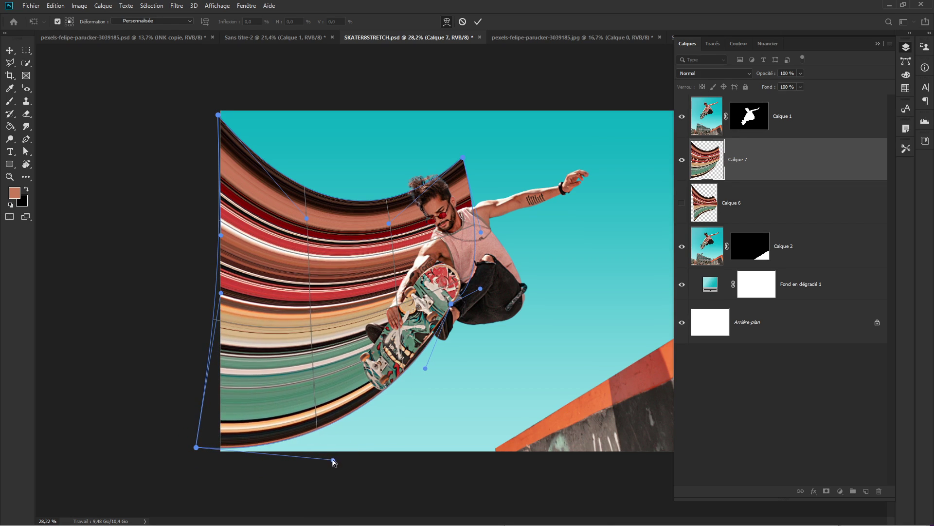
pyautogui.click(191, 449)
pyautogui.moveTo(191, 448); pyautogui.dragTo(191, 455)
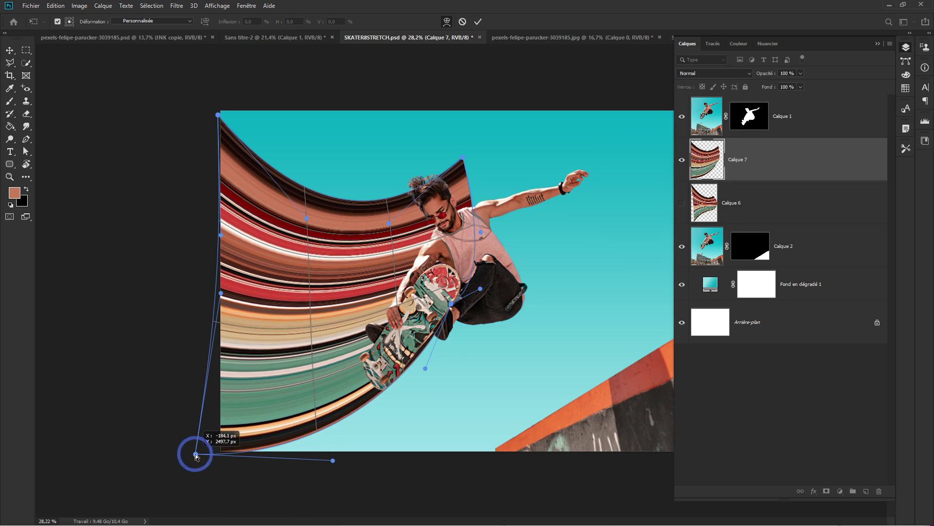
# Refine the Calque 7 warp by bulging its left edge outside the canvas, deepening the upper stripes' sag and raising its upper-right corner.
pyautogui.moveTo(425, 370); pyautogui.dragTo(422, 365)
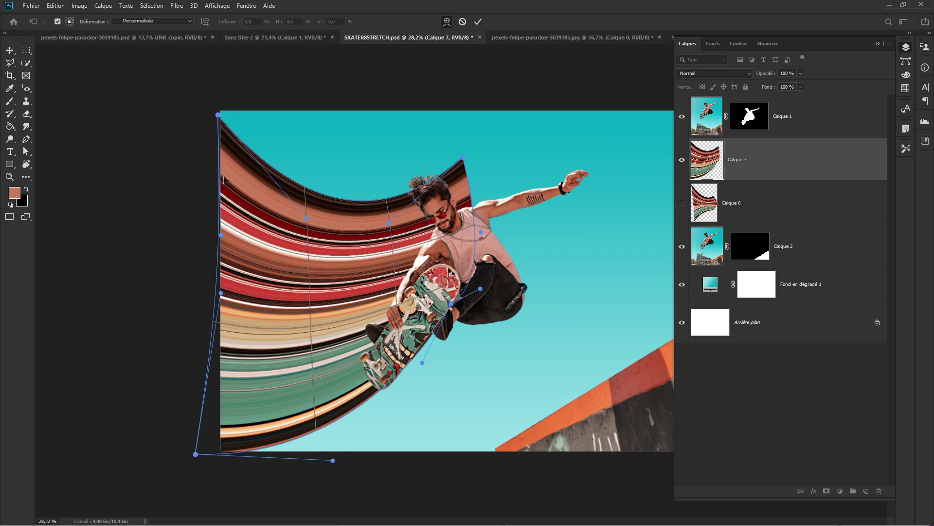
pyautogui.moveTo(219, 234); pyautogui.dragTo(168, 210)
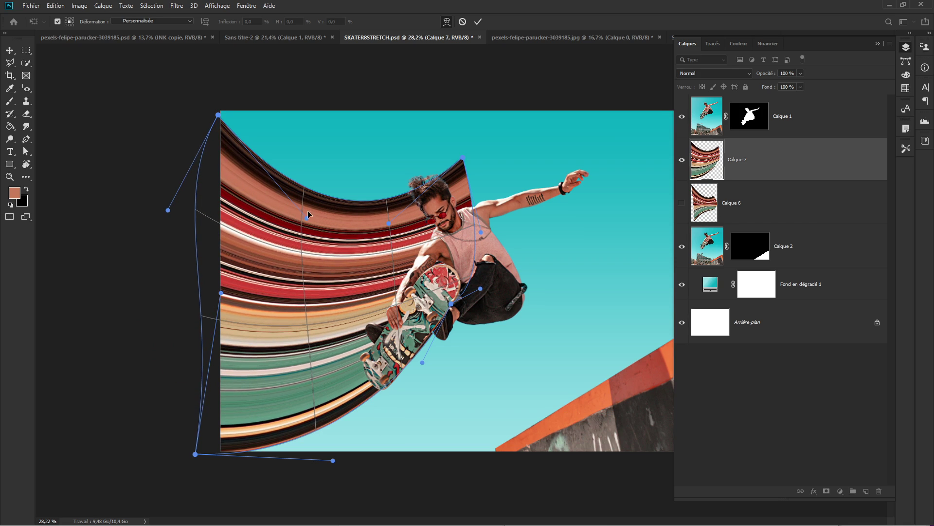
pyautogui.moveTo(306, 221); pyautogui.dragTo(308, 227)
pyautogui.moveTo(388, 229); pyautogui.dragTo(390, 234)
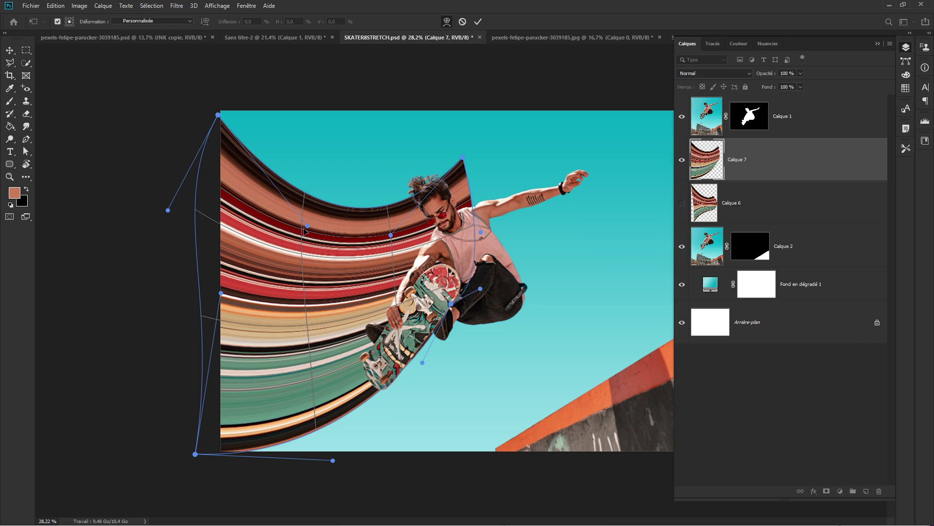
pyautogui.moveTo(302, 229); pyautogui.dragTo(302, 232)
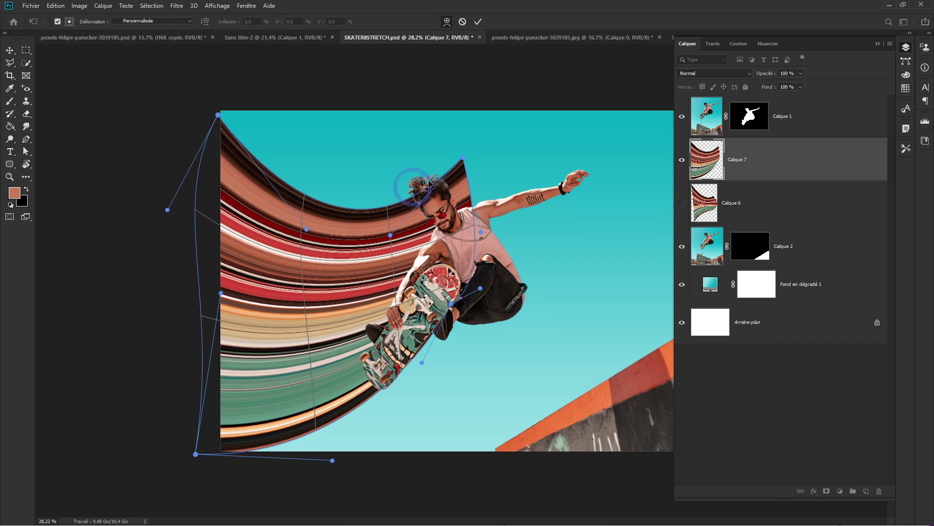
pyautogui.moveTo(462, 157); pyautogui.dragTo(456, 149)
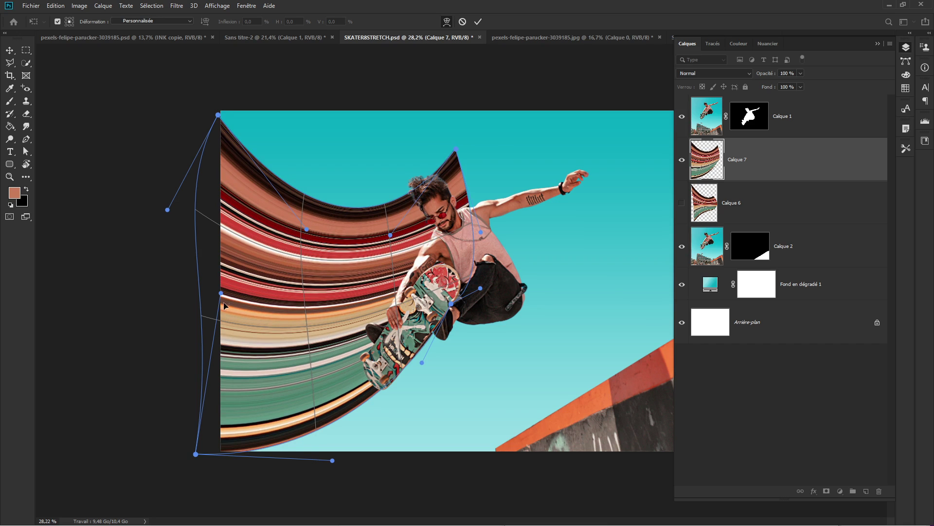
# Bow the Calque 7 band's left edge much further outside the canvas, adjust its inner stripes' curvature and apply the warp.
pyautogui.moveTo(221, 294); pyautogui.dragTo(91, 237)
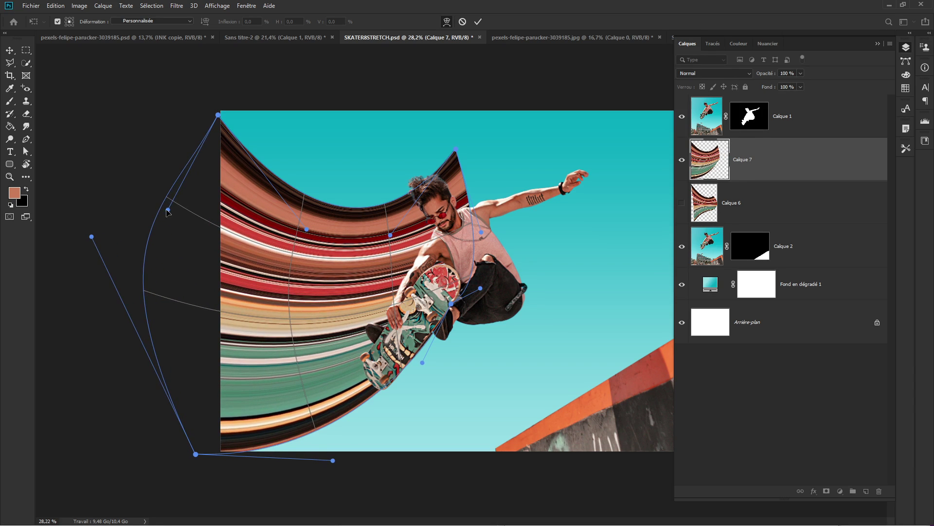
pyautogui.moveTo(167, 210); pyautogui.dragTo(98, 154)
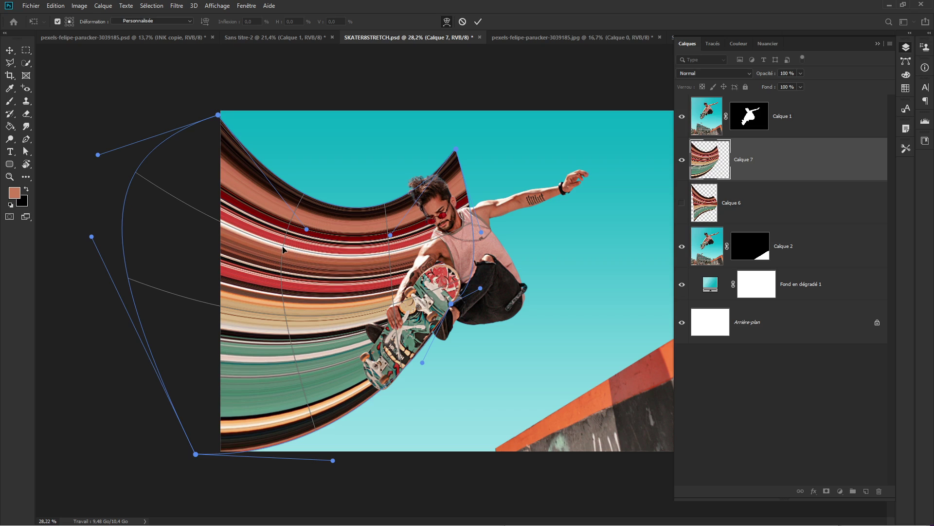
pyautogui.moveTo(283, 250); pyautogui.dragTo(284, 260)
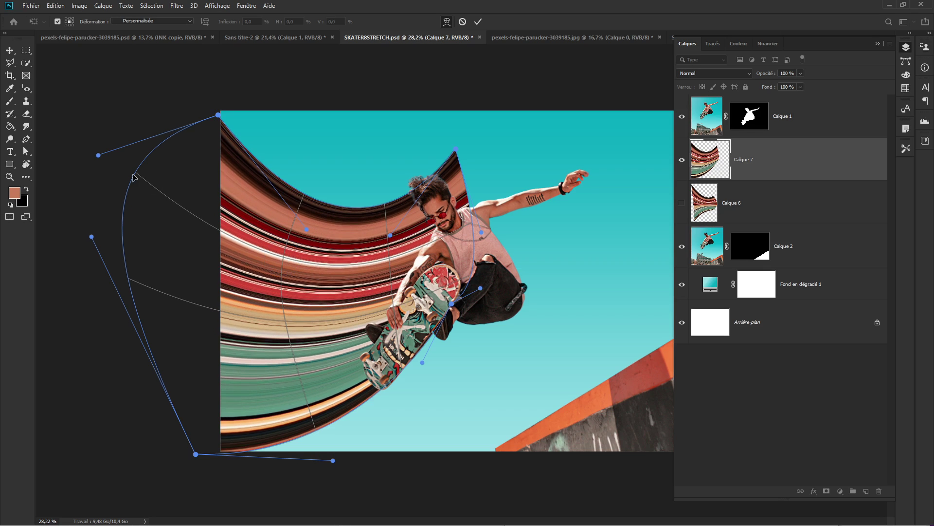
pyautogui.moveTo(135, 174); pyautogui.dragTo(199, 196)
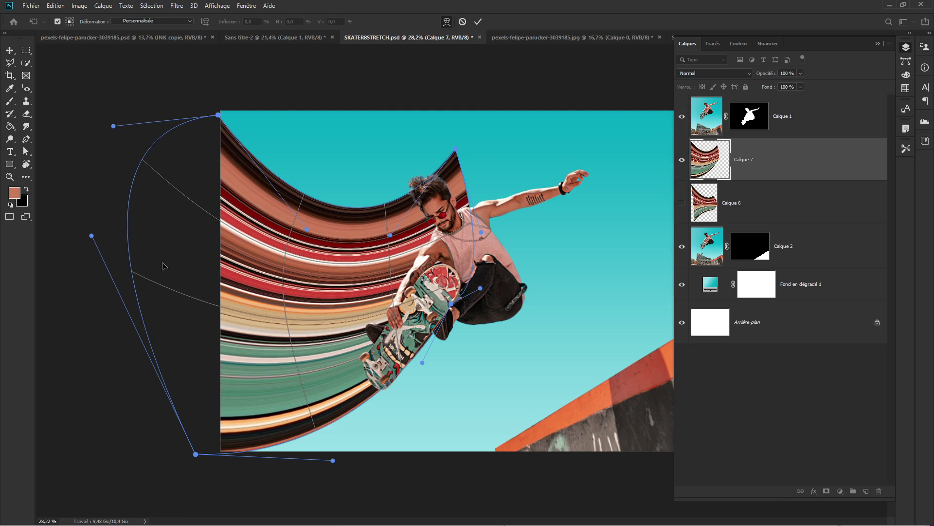
pyautogui.moveTo(331, 324); pyautogui.dragTo(289, 333)
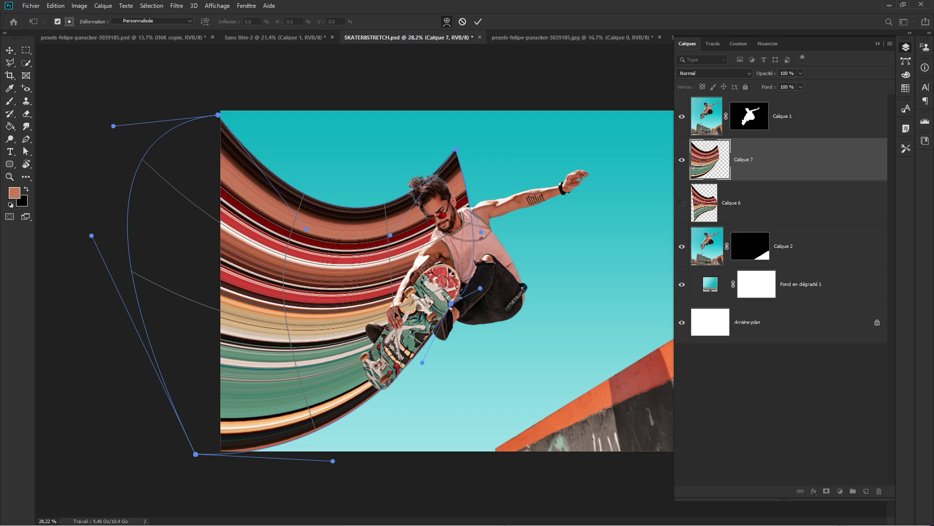
pyautogui.moveTo(395, 309); pyautogui.dragTo(395, 300)
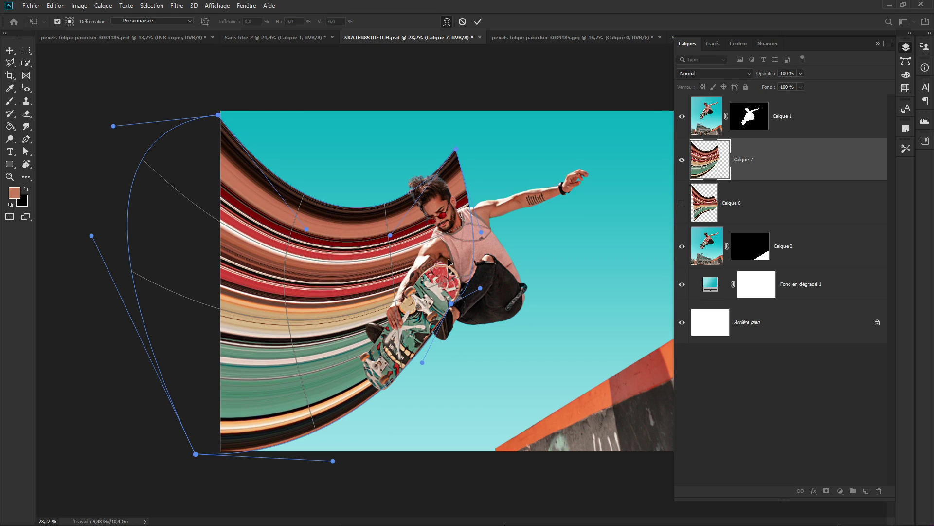
pyautogui.press('Return')
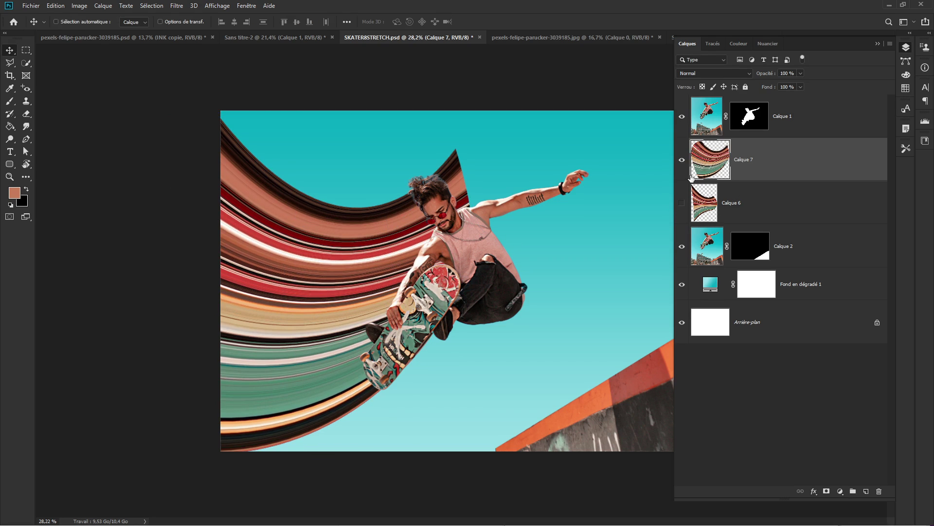
# Compare the two warped bands, delete the Calque 6 version and make Calque 7 the visible, selected layer.
pyautogui.click(682, 160)
pyautogui.click(681, 202)
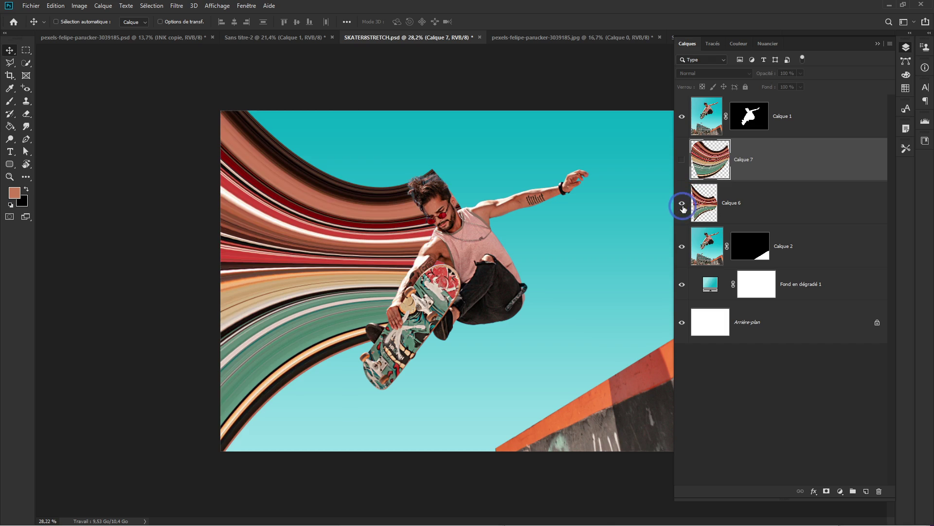
pyautogui.click(752, 197)
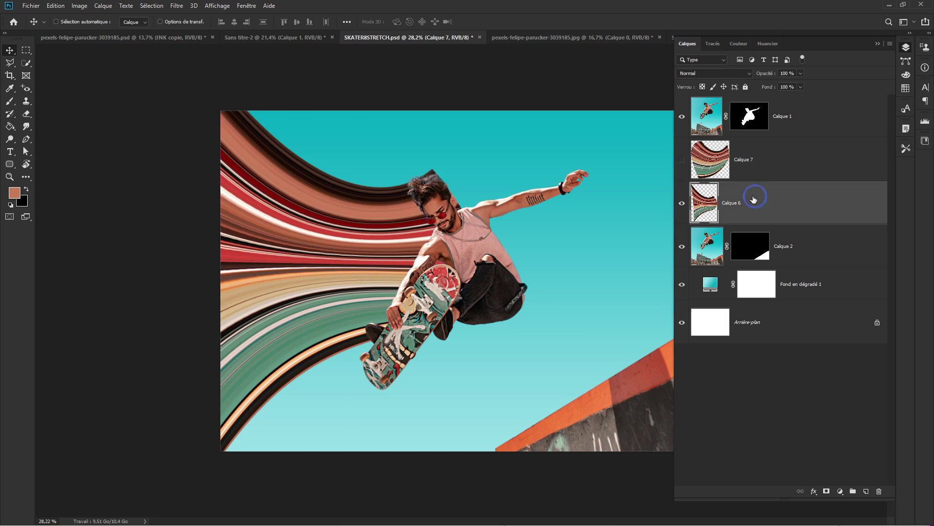
pyautogui.press('Delete')
pyautogui.click(681, 159)
pyautogui.click(751, 161)
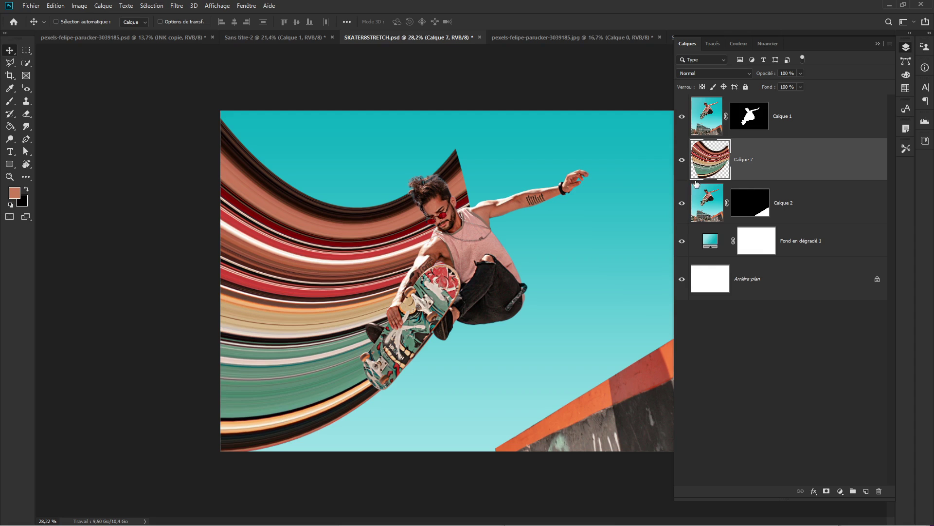
# Add a layer mask to Calque 7 and choose a soft round brush from the general brush presets.
pyautogui.click(829, 489)
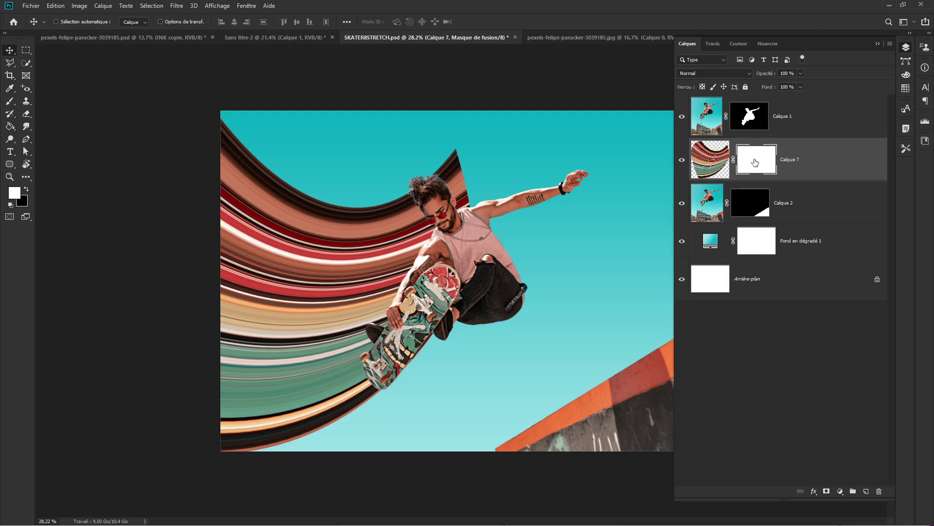
pyautogui.click(9, 102)
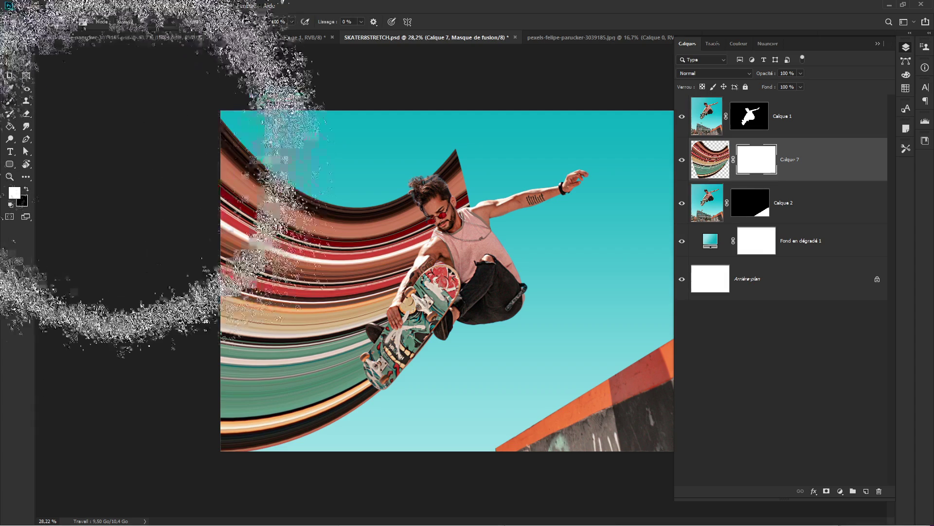
pyautogui.click(62, 22)
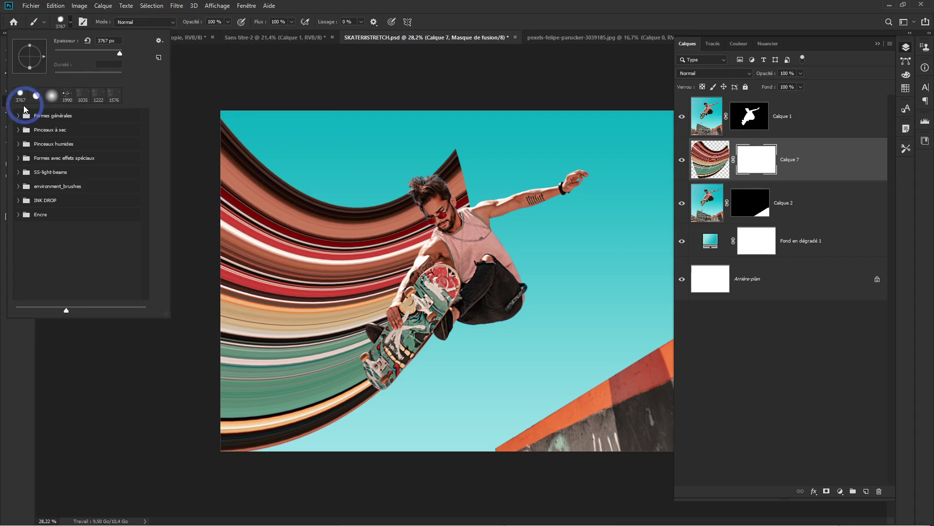
pyautogui.click(51, 96)
pyautogui.moveTo(421, 232)
pyautogui.mouseDown()
pyautogui.moveTo(324, 238)
pyautogui.moveTo(352, 238)
pyautogui.moveTo(341, 292)
pyautogui.mouseUp()
pyautogui.click(84, 23)
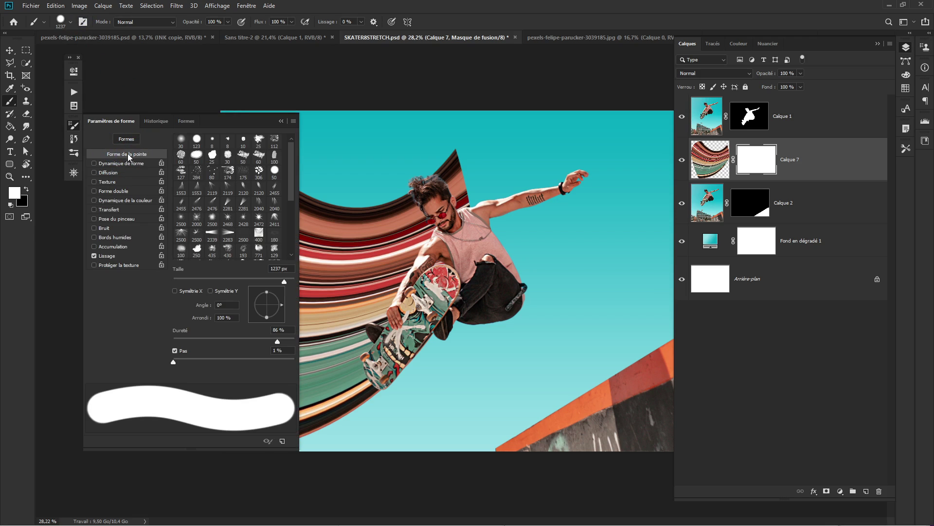
pyautogui.click(186, 120)
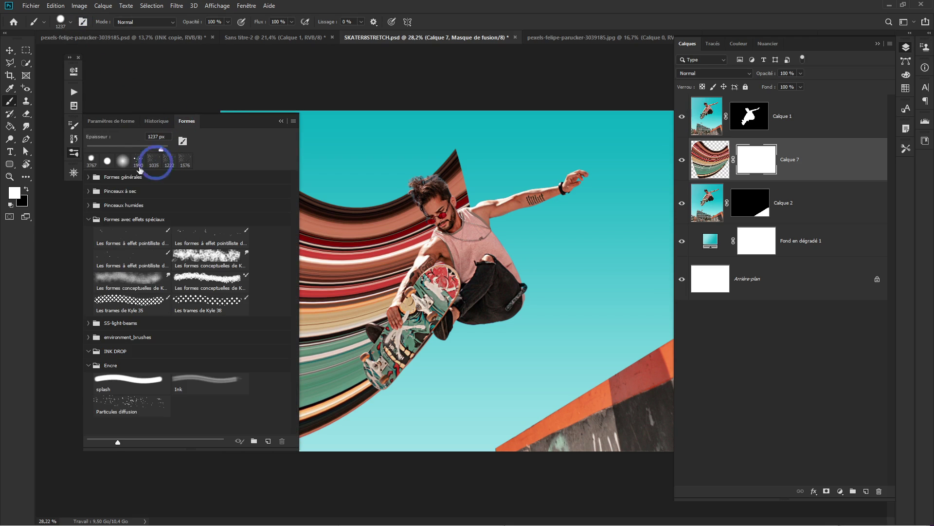
pyautogui.click(94, 176)
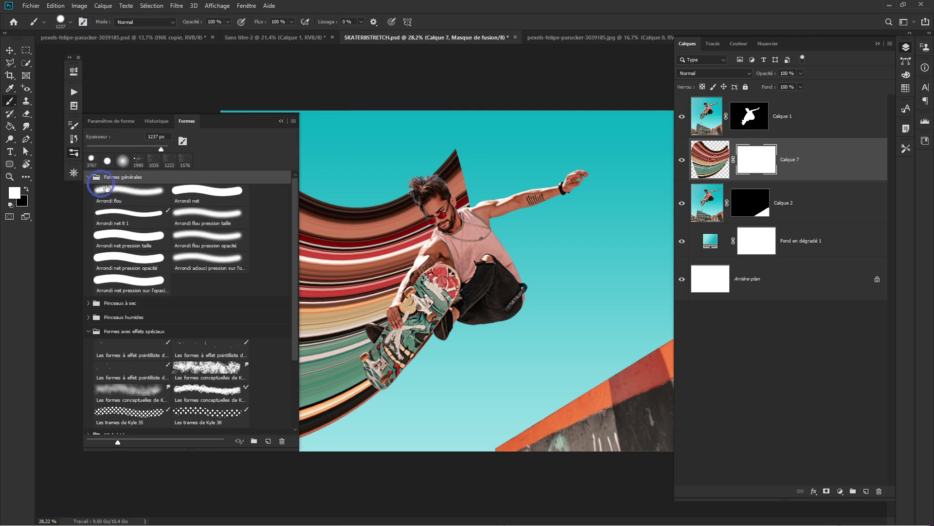
pyautogui.click(283, 120)
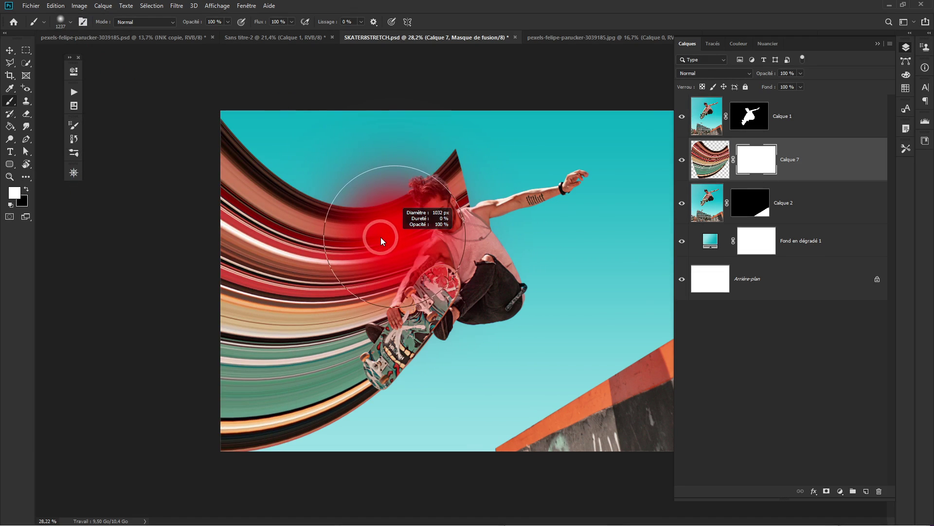
# Shrink and harden the brush, and paint black on Calque 7's mask to hide the band beyond the skateboarder's head and below his legs.
pyautogui.moveTo(380, 237)
pyautogui.mouseDown()
pyautogui.moveTo(384, 482)
pyautogui.moveTo(534, 410)
pyautogui.moveTo(378, 390)
pyautogui.moveTo(384, 186)
pyautogui.moveTo(381, 239)
pyautogui.mouseUp()
pyautogui.moveTo(395, 458); pyautogui.dragTo(395, 458)
pyautogui.moveTo(432, 281); pyautogui.dragTo(452, 283)
pyautogui.moveTo(517, 233); pyautogui.dragTo(506, 234)
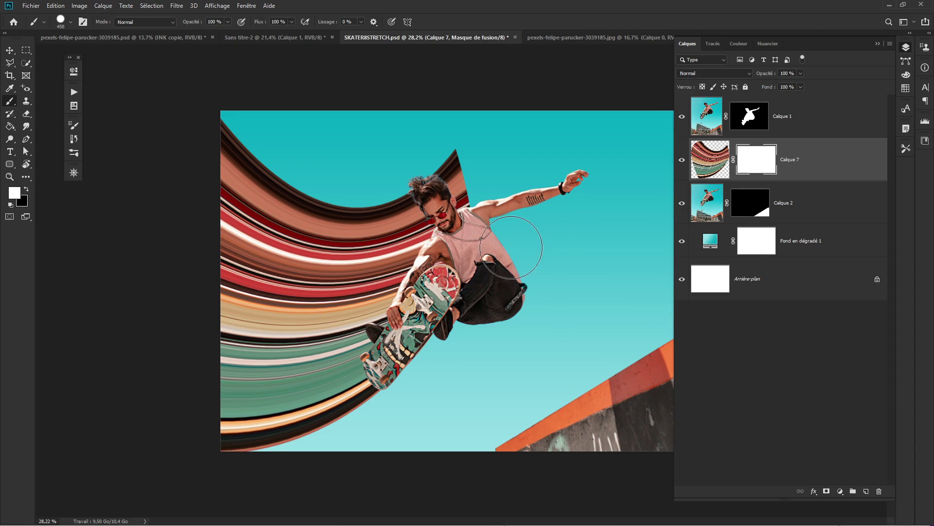
pyautogui.press('alt')
pyautogui.moveTo(494, 257)
pyautogui.mouseDown()
pyautogui.moveTo(547, 259)
pyautogui.moveTo(485, 254)
pyautogui.mouseUp()
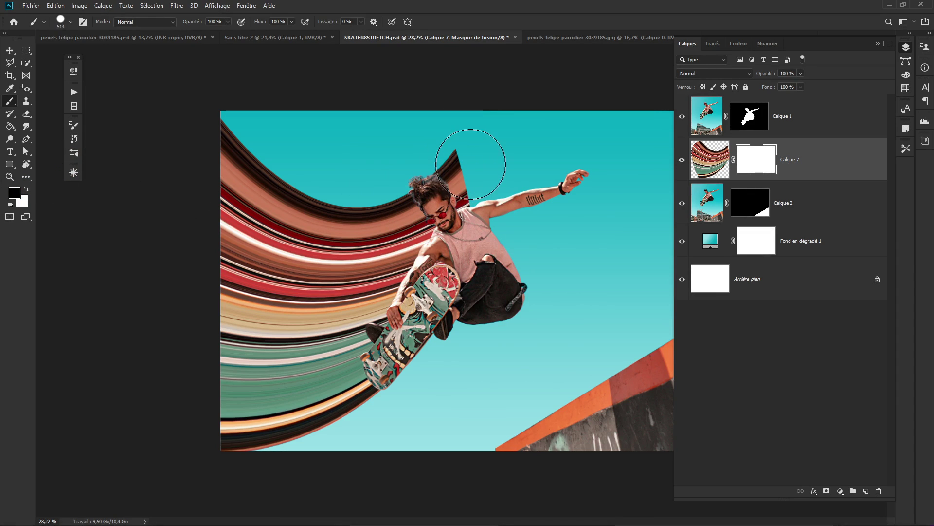
pyautogui.moveTo(476, 166)
pyautogui.mouseDown()
pyautogui.moveTo(454, 166)
pyautogui.moveTo(479, 210)
pyautogui.moveTo(476, 203)
pyautogui.mouseUp()
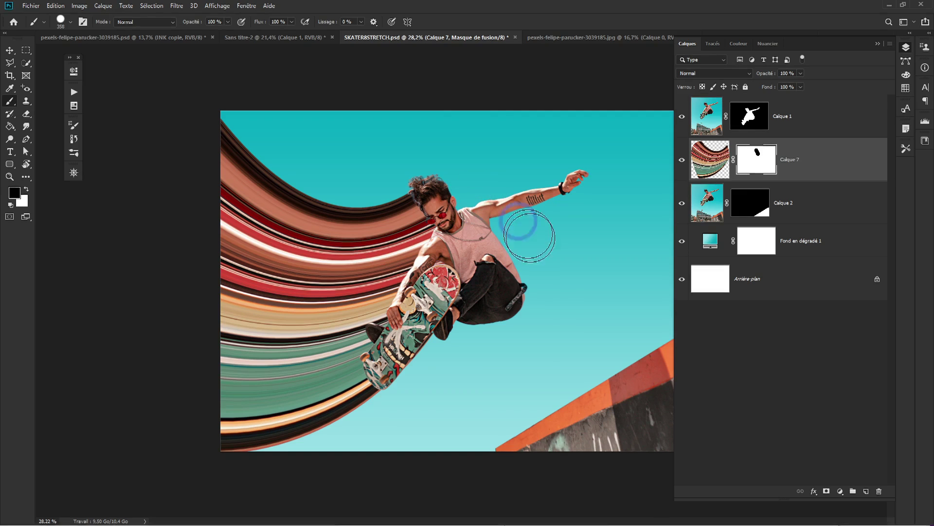
pyautogui.moveTo(518, 321)
pyautogui.mouseDown()
pyautogui.moveTo(454, 327)
pyautogui.moveTo(442, 355)
pyautogui.mouseUp()
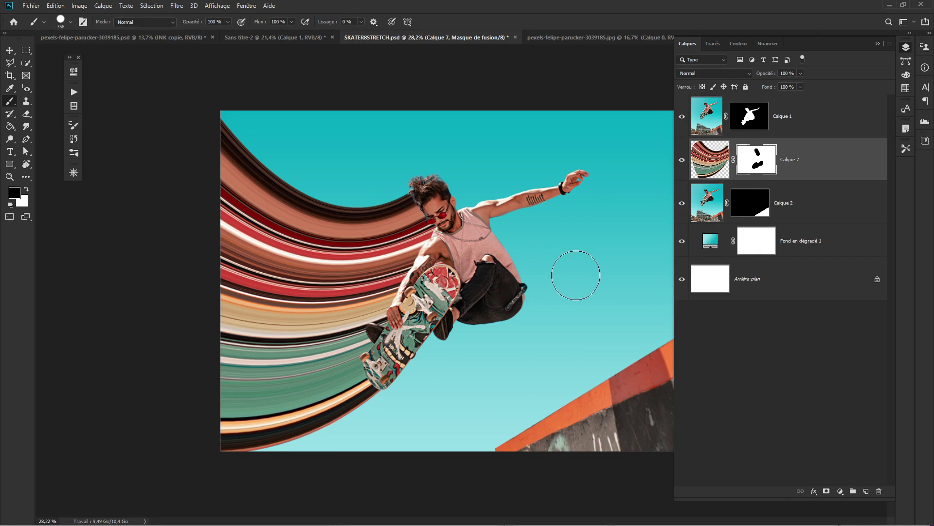
# Distort the Calque 7 band by pulling its left corners outward and raising its lower-right corner behind the skateboarder, and apply the transform.
pyautogui.click(710, 165)
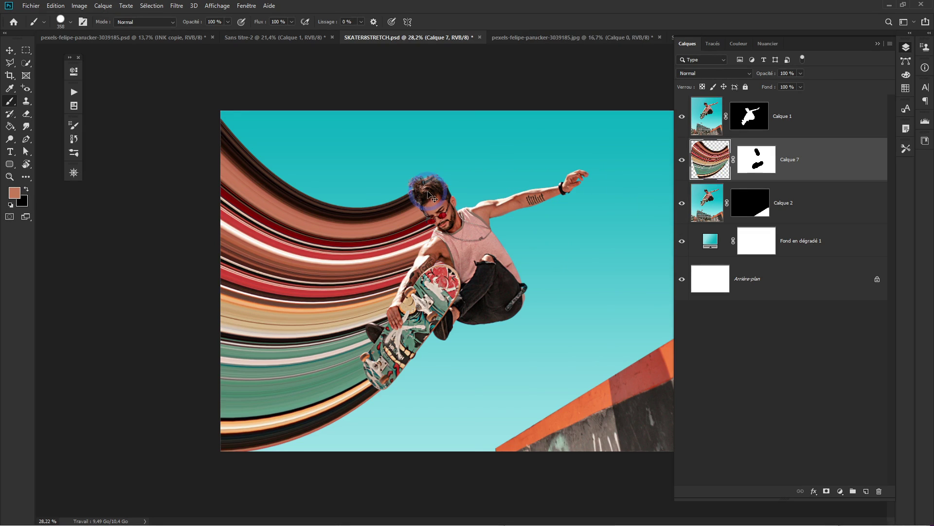
pyautogui.hotkey('ctrl', 't')
pyautogui.moveTo(127, 116); pyautogui.dragTo(112, 125)
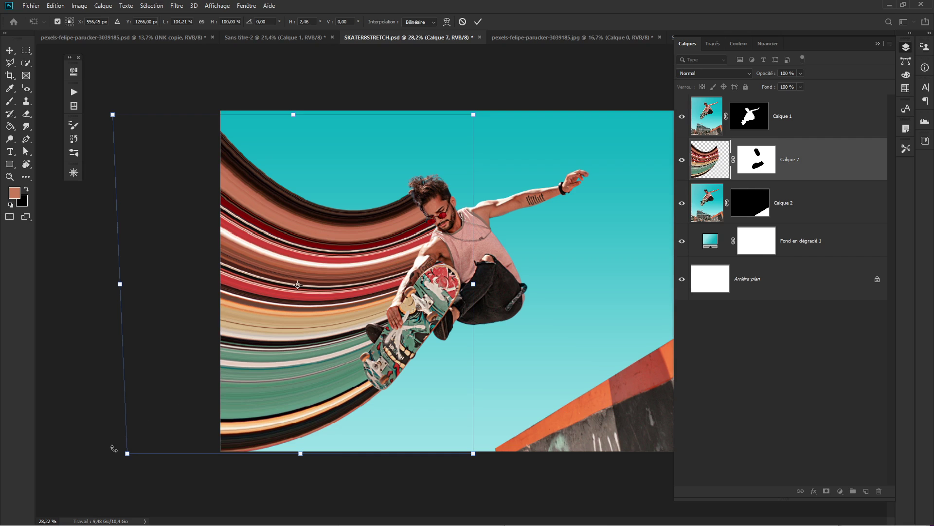
pyautogui.moveTo(127, 454)
pyautogui.mouseDown()
pyautogui.moveTo(125, 447)
pyautogui.moveTo(127, 466)
pyautogui.mouseUp()
pyautogui.moveTo(472, 454); pyautogui.dragTo(467, 439)
pyautogui.press('Return')
pyautogui.press('b')
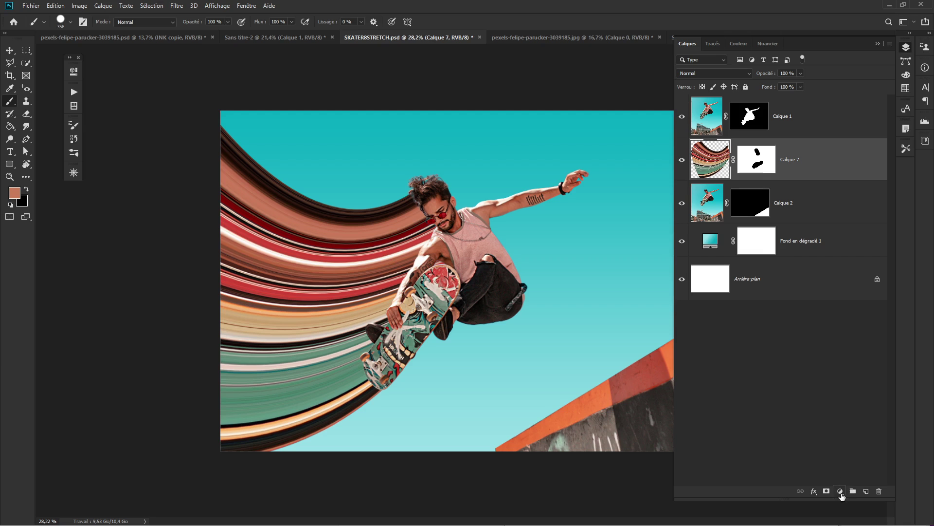
# Add a Hue/Saturation adjustment above Calque 7 with hue +15 and saturation +27, and compare the image with and without it.
pyautogui.click(840, 490)
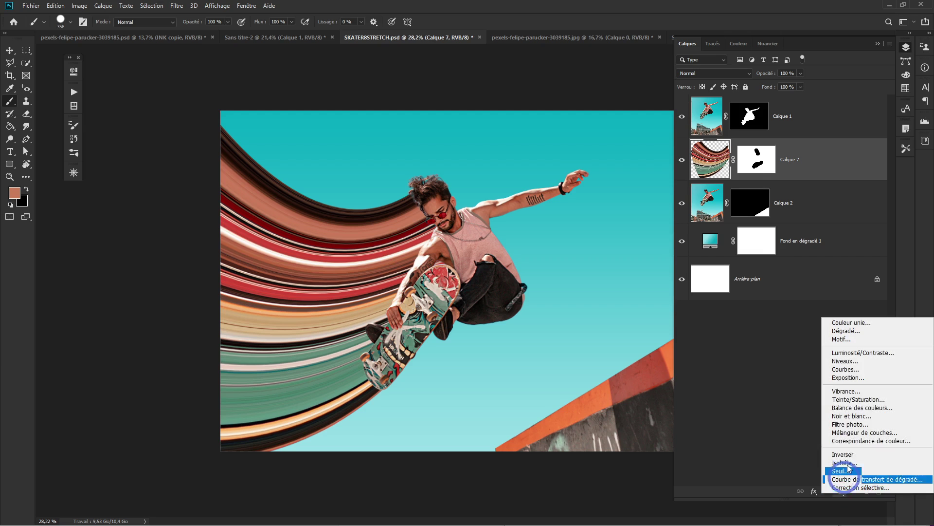
pyautogui.click(858, 399)
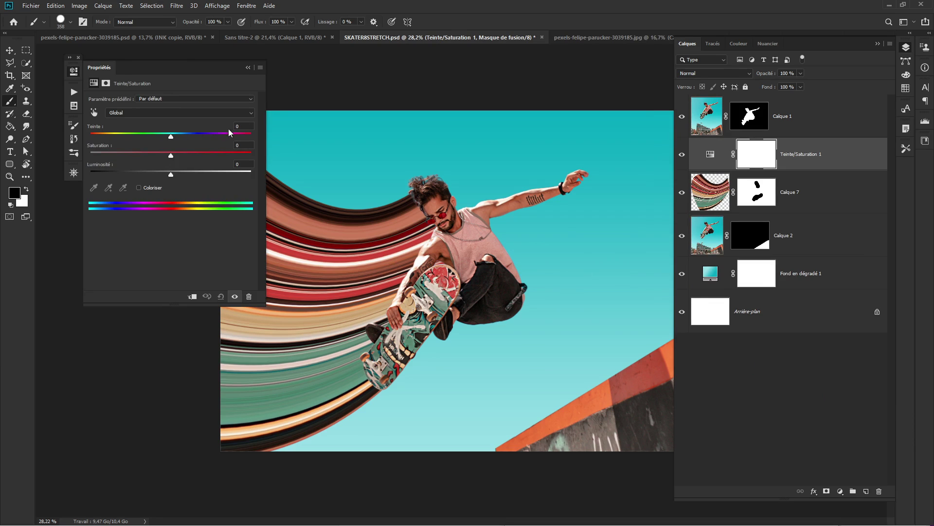
pyautogui.click(242, 124)
pyautogui.moveTo(173, 138); pyautogui.dragTo(180, 134)
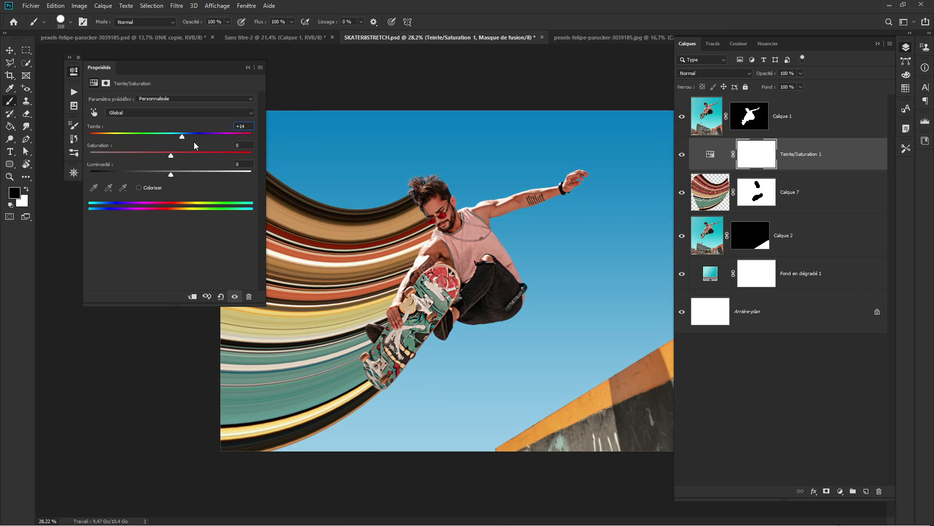
pyautogui.moveTo(185, 137); pyautogui.dragTo(185, 138)
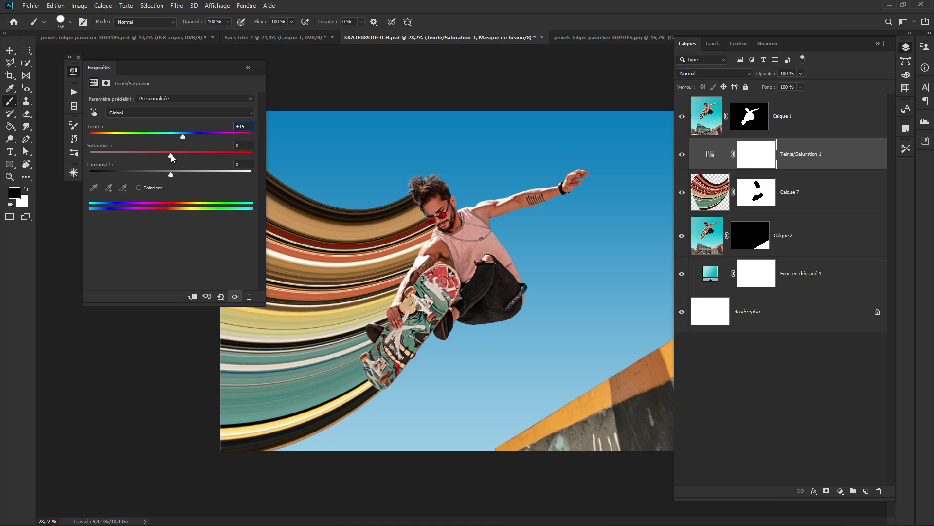
pyautogui.moveTo(170, 154); pyautogui.dragTo(187, 154)
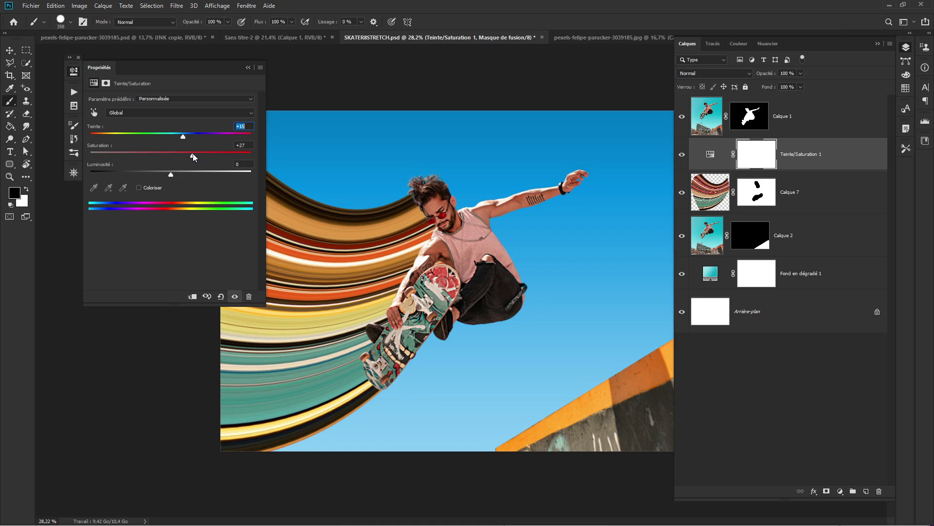
pyautogui.click(234, 296)
pyautogui.click(234, 297)
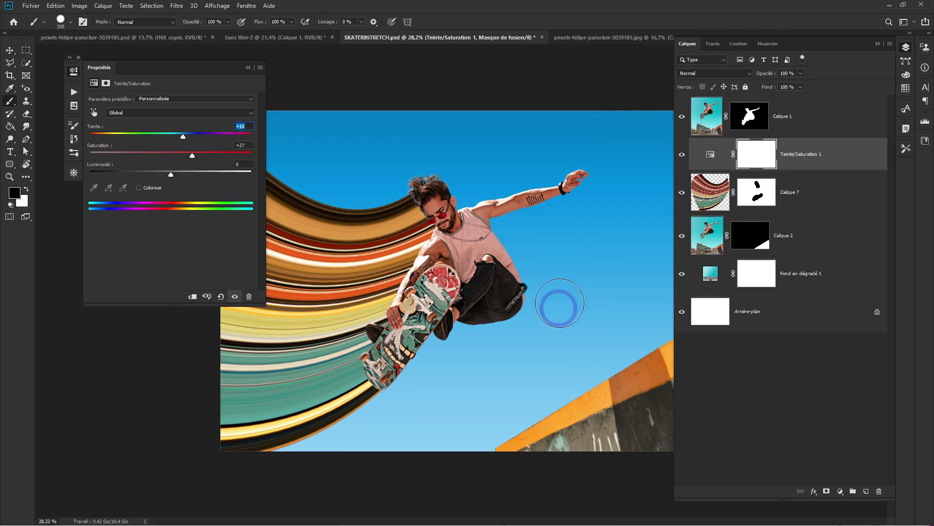
# Compare the image with and without the Hue/Saturation adjustment, and reopen its settings for review.
pyautogui.click(234, 296)
pyautogui.click(234, 297)
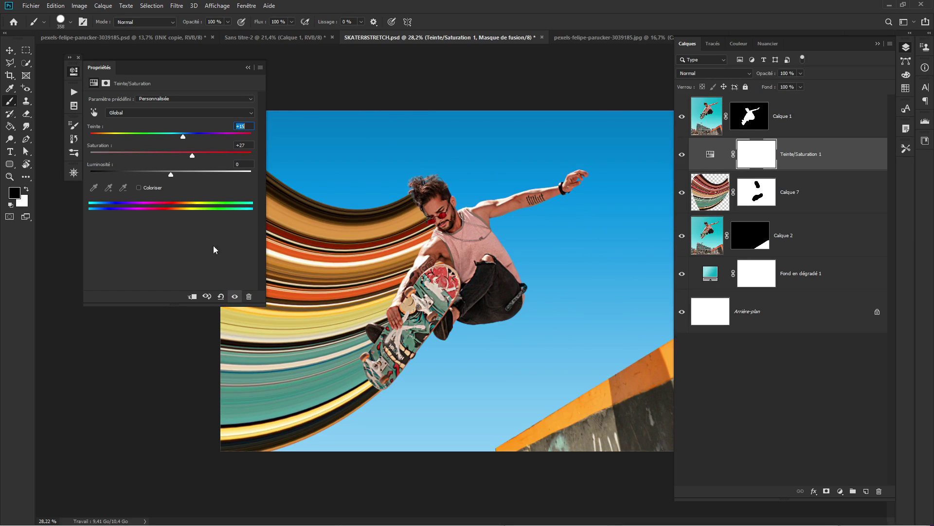
pyautogui.click(248, 68)
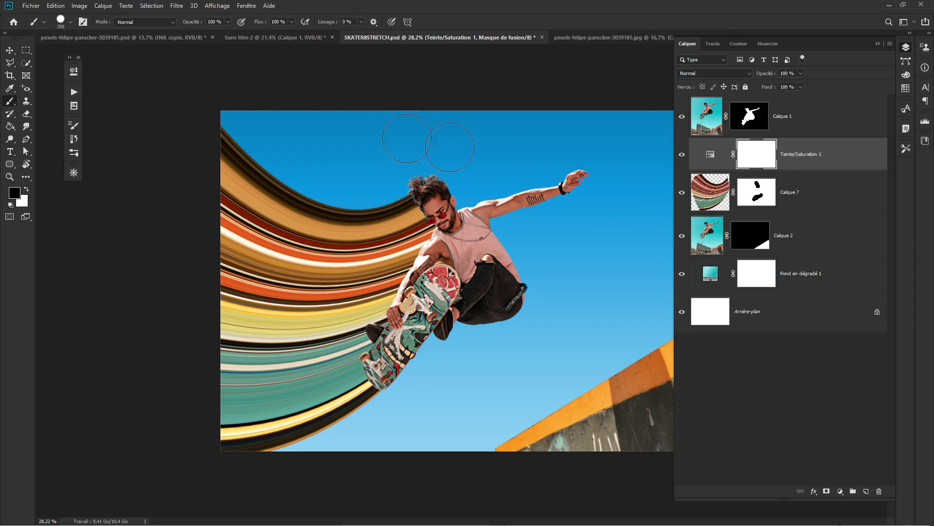
pyautogui.doubleClick(709, 161)
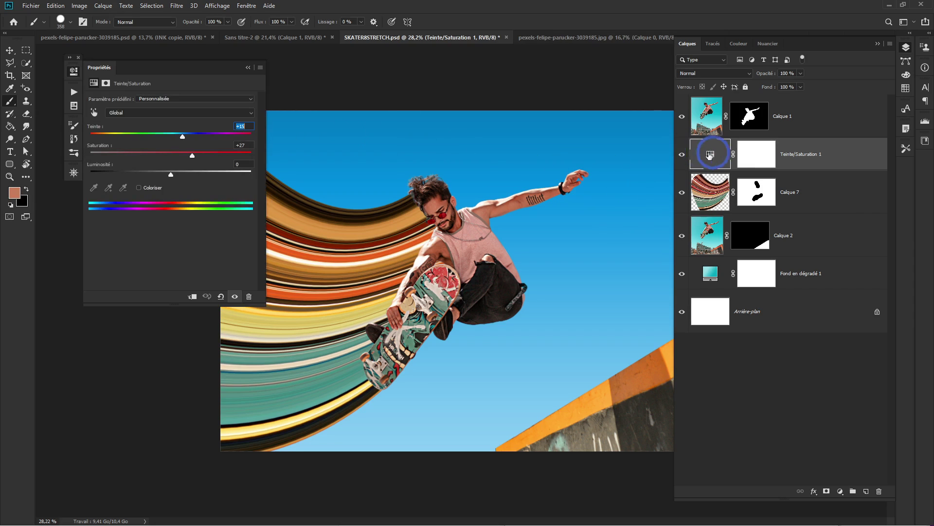
pyautogui.click(248, 67)
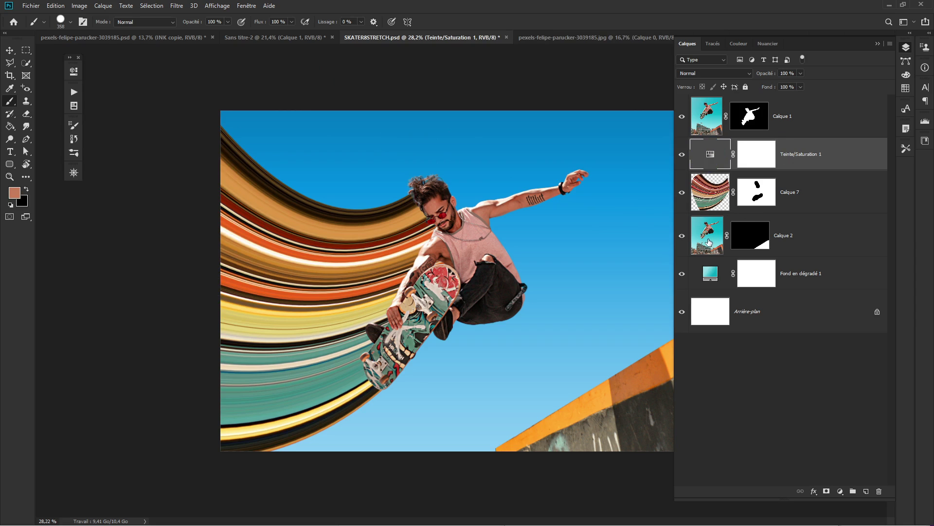
# Group the Calque 2 and Calque 7 layers, and name the group BG.
pyautogui.click(821, 239)
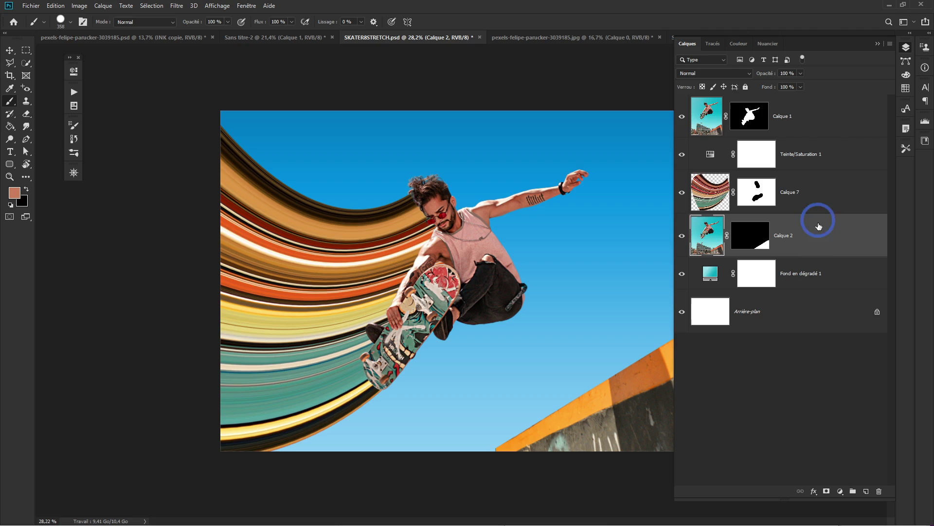
pyautogui.keyDown('ctrl'); pyautogui.click(817, 198); pyautogui.keyUp('ctrl')
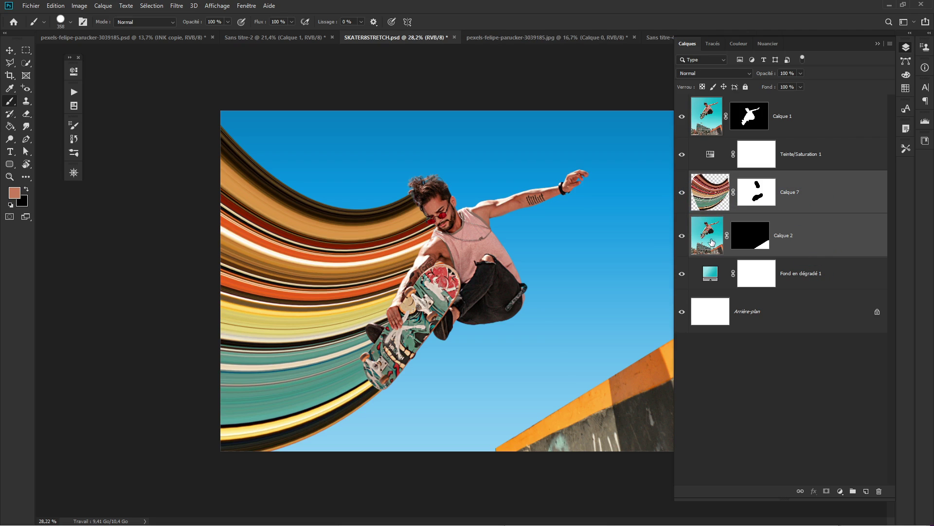
pyautogui.click(681, 236)
pyautogui.click(682, 236)
pyautogui.click(857, 493)
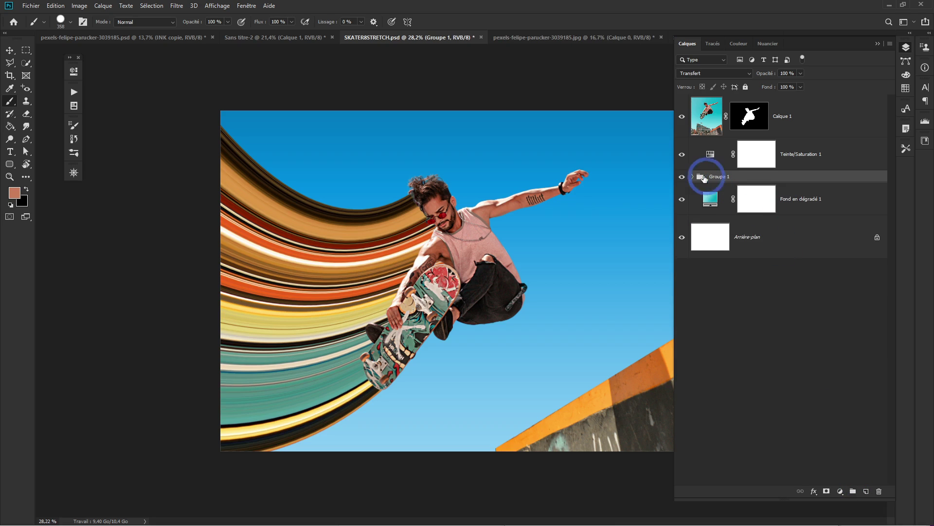
pyautogui.doubleClick(719, 176)
pyautogui.write('BG')
pyautogui.press('Return')
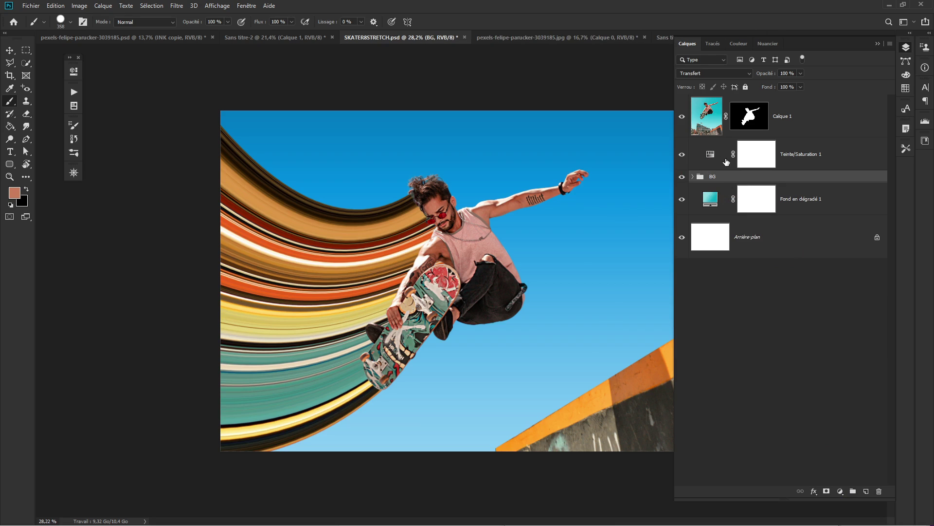
# Clip the Teinte/Saturation 1 adjustment layer to the BG group.
pyautogui.click(711, 156)
pyautogui.click(828, 156)
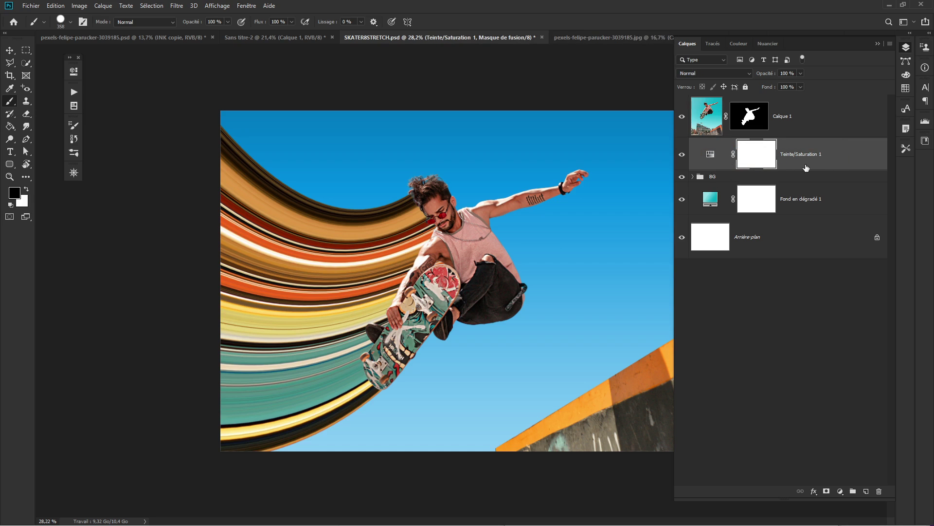
pyautogui.moveTo(810, 170); pyautogui.dragTo(810, 167)
pyautogui.keyDown('alt'); pyautogui.click(810, 170); pyautogui.keyUp('alt')
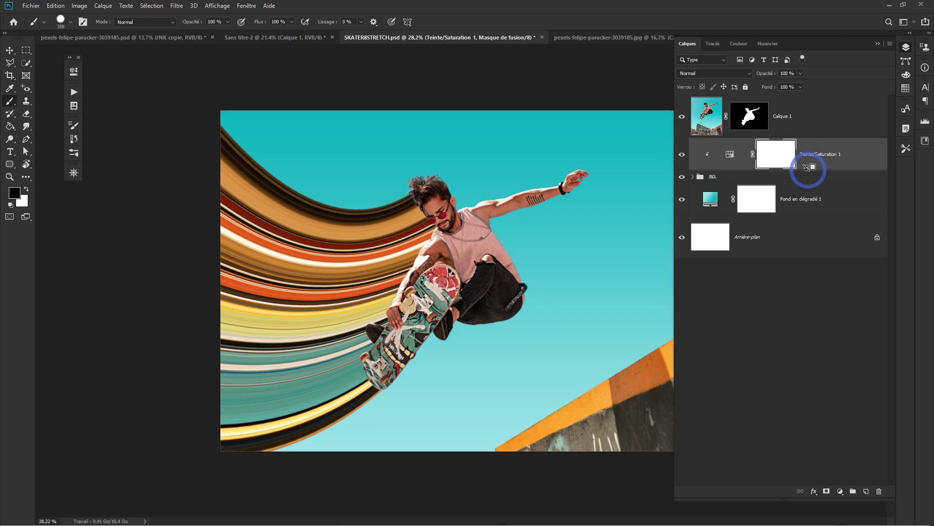
# Inside the BG group, rename Calque 2 as Block and Calque 7 as Texture stretch.
pyautogui.click(709, 176)
pyautogui.click(693, 177)
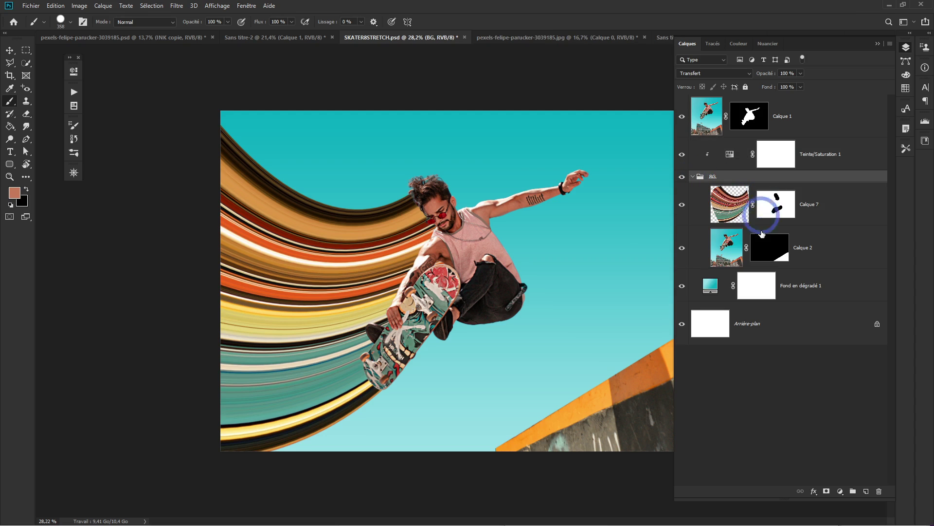
pyautogui.doubleClick(823, 247)
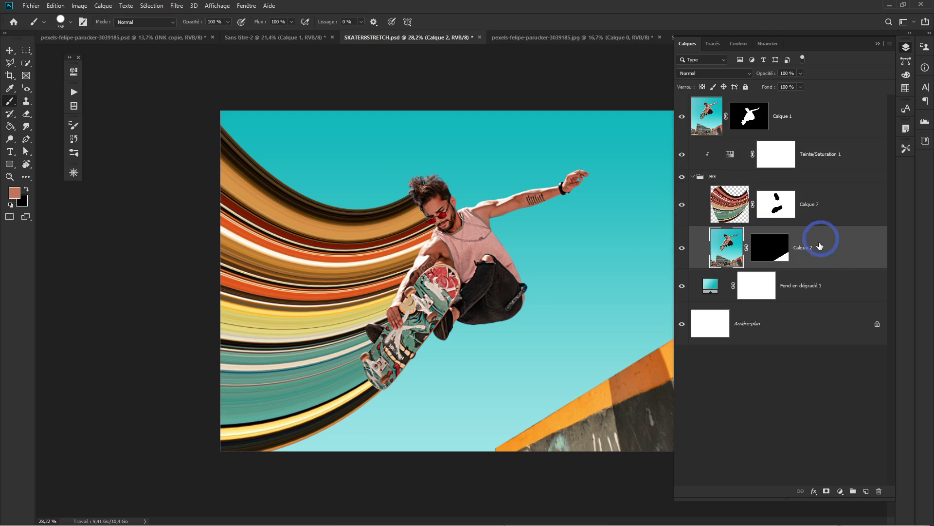
pyautogui.write('Block')
pyautogui.press('Return')
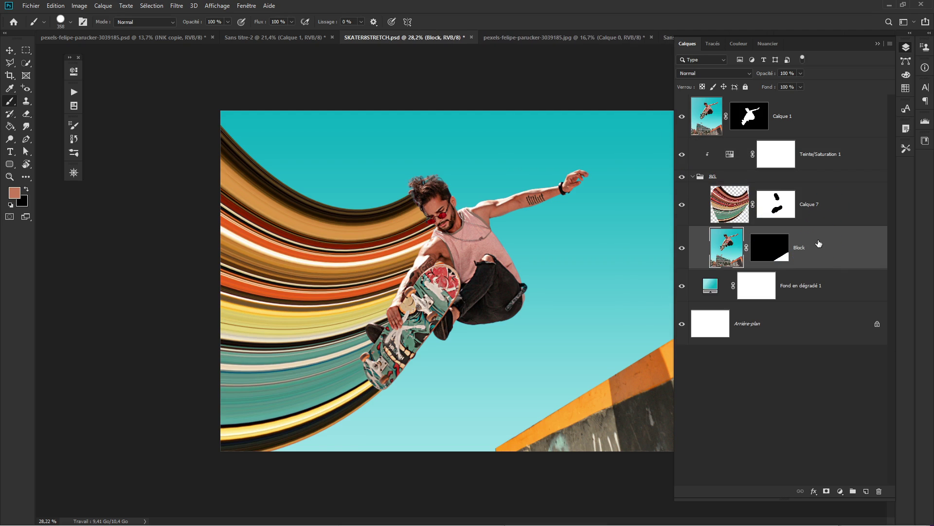
pyautogui.doubleClick(807, 204)
pyautogui.write('Text')
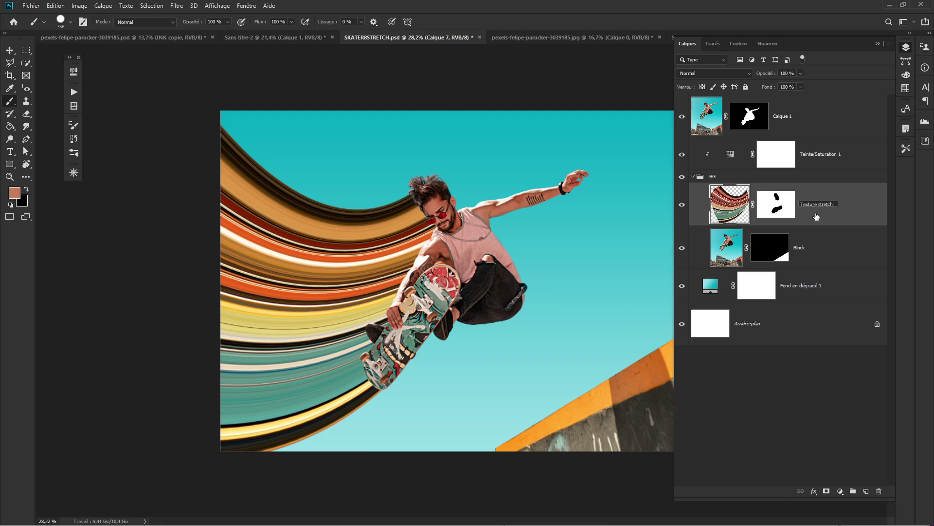
pyautogui.write('ure stretch')
pyautogui.press('Return')
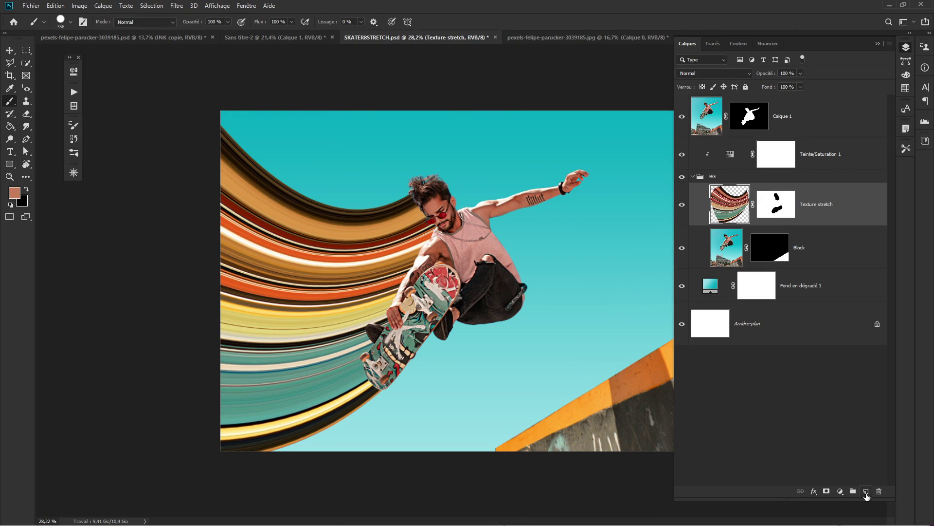
# Create a layer above Texture stretch and paint soft white over the band's upper edge with a 1173 px brush.
pyautogui.click(866, 491)
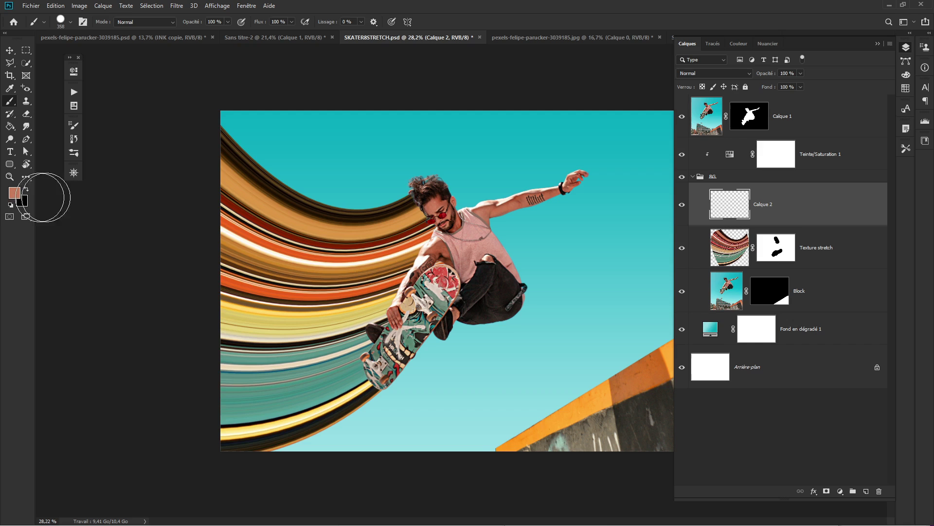
pyautogui.click(11, 205)
pyautogui.click(27, 189)
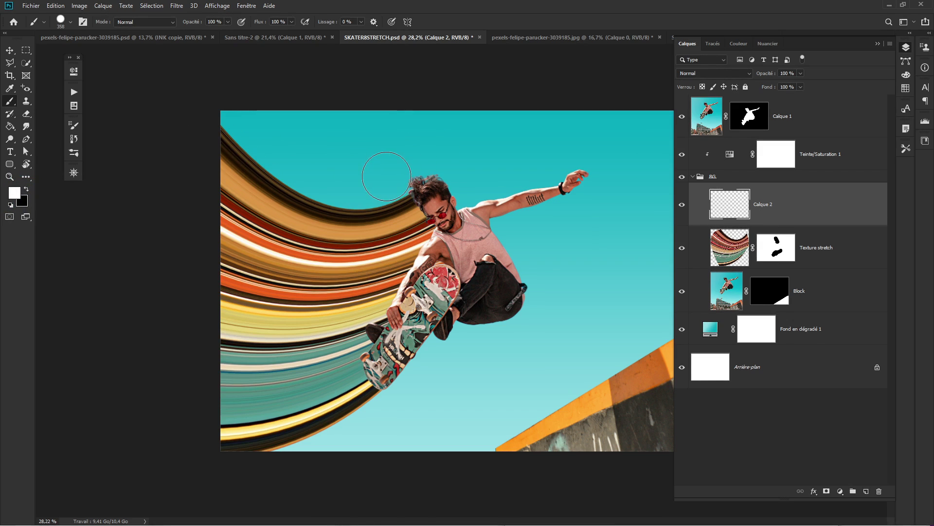
pyautogui.keyDown('alt'); pyautogui.rightClick(335, 169); pyautogui.keyUp('alt')
pyautogui.moveTo(351, 171)
pyautogui.mouseDown()
pyautogui.moveTo(345, 84)
pyautogui.moveTo(354, 169)
pyautogui.moveTo(348, 90)
pyautogui.moveTo(347, 163)
pyautogui.moveTo(369, 158)
pyautogui.mouseUp()
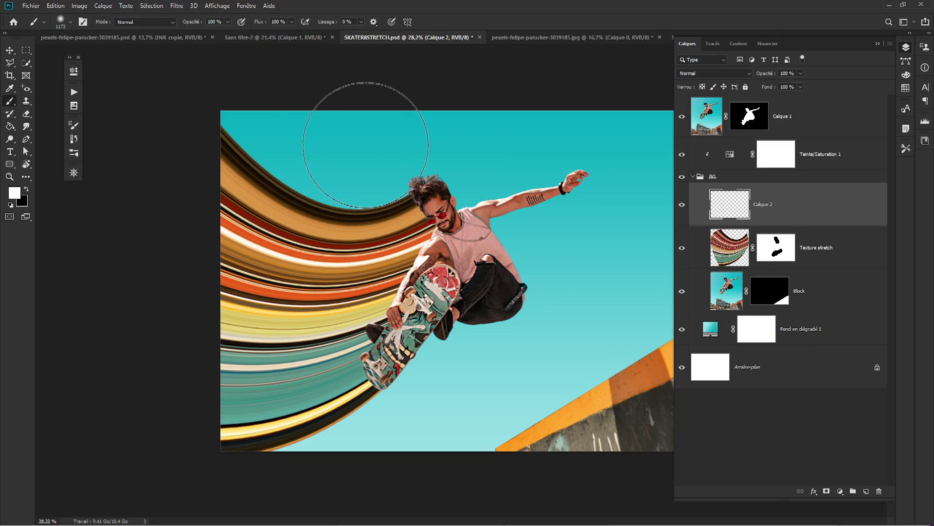
pyautogui.click(362, 156)
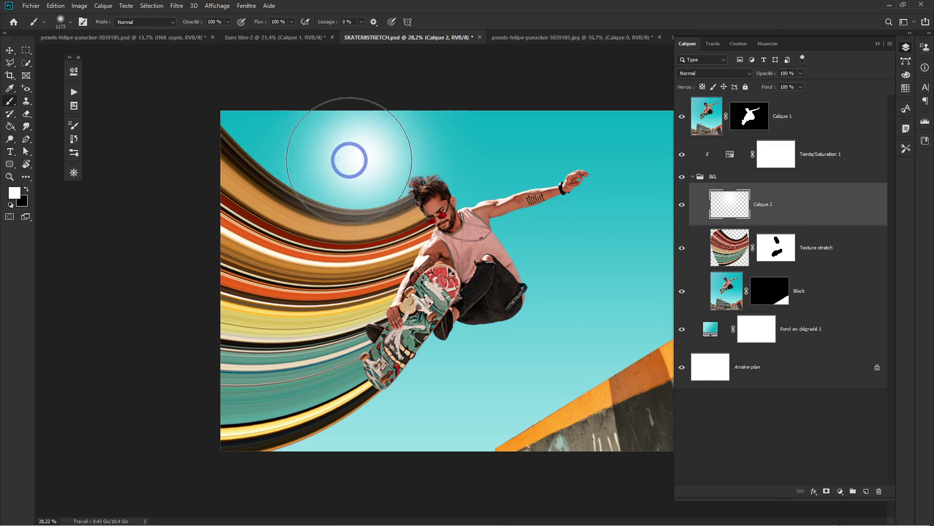
pyautogui.click(343, 157)
pyautogui.click(317, 152)
pyautogui.click(275, 119)
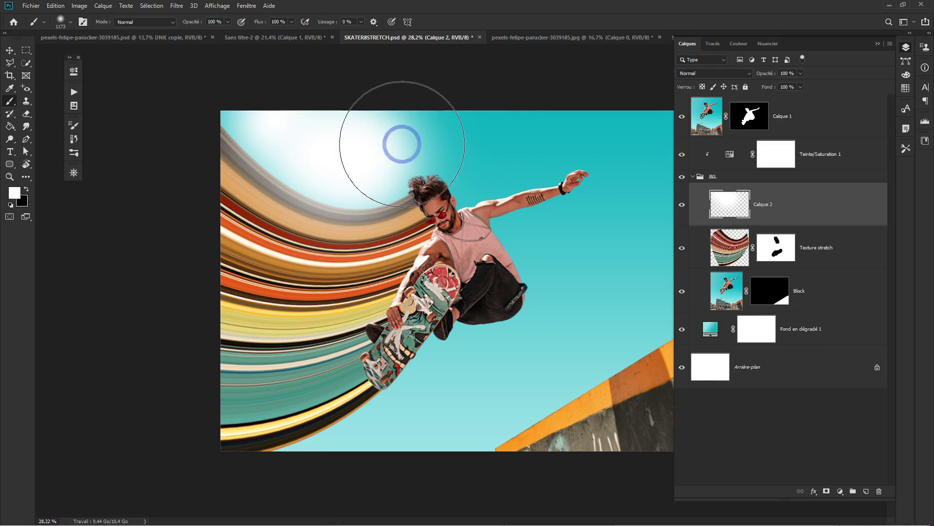
pyautogui.click(401, 142)
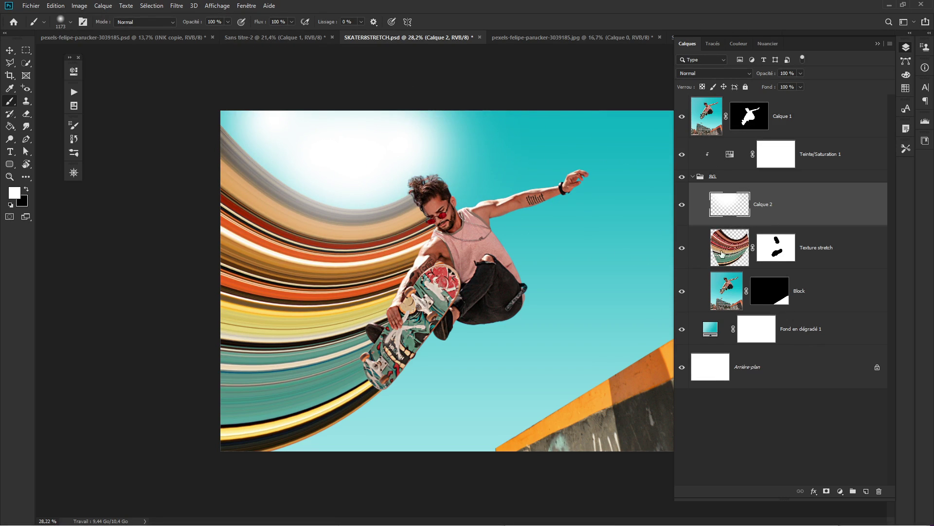
# Clip the white-painted Calque 2 layer to Texture stretch, and add more soft white along the band's upper edge.
pyautogui.moveTo(784, 226); pyautogui.dragTo(785, 222)
pyautogui.keyDown('alt'); pyautogui.click(785, 222); pyautogui.keyUp('alt')
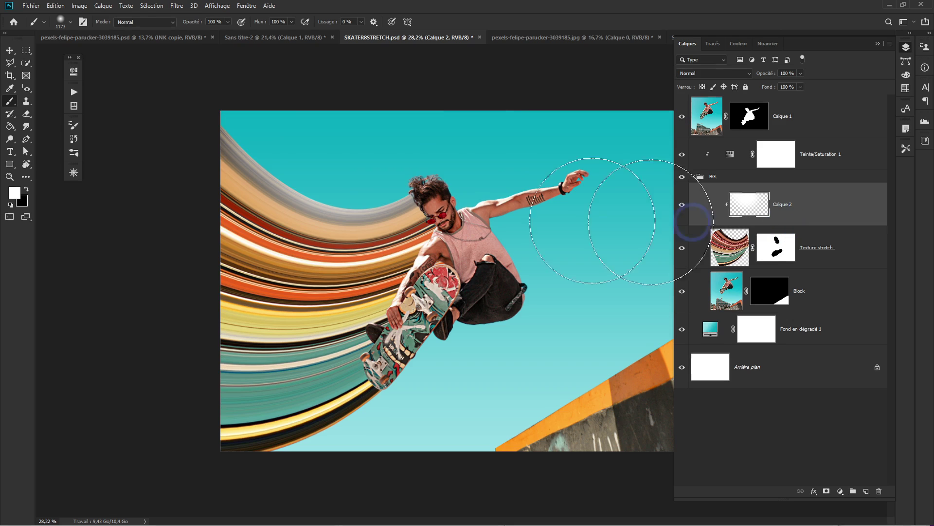
pyautogui.moveTo(332, 164)
pyautogui.mouseDown()
pyautogui.moveTo(304, 146)
pyautogui.moveTo(362, 152)
pyautogui.moveTo(318, 131)
pyautogui.moveTo(374, 155)
pyautogui.mouseUp()
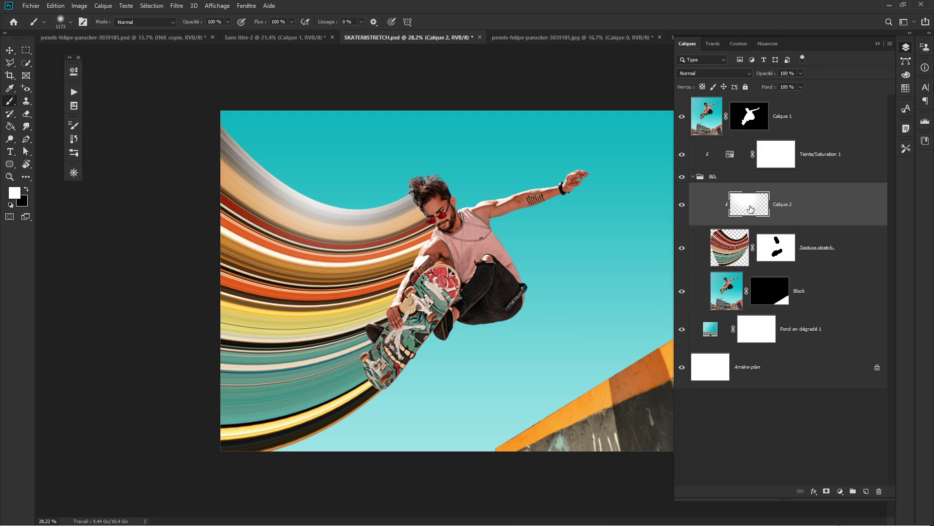
# Try the Calque 2 highlight over the middle of the band, and move it back to the upper edge.
pyautogui.press('v')
pyautogui.moveTo(346, 188)
pyautogui.mouseDown()
pyautogui.moveTo(317, 223)
pyautogui.moveTo(319, 168)
pyautogui.moveTo(229, 214)
pyautogui.moveTo(308, 284)
pyautogui.moveTo(258, 271)
pyautogui.mouseUp()
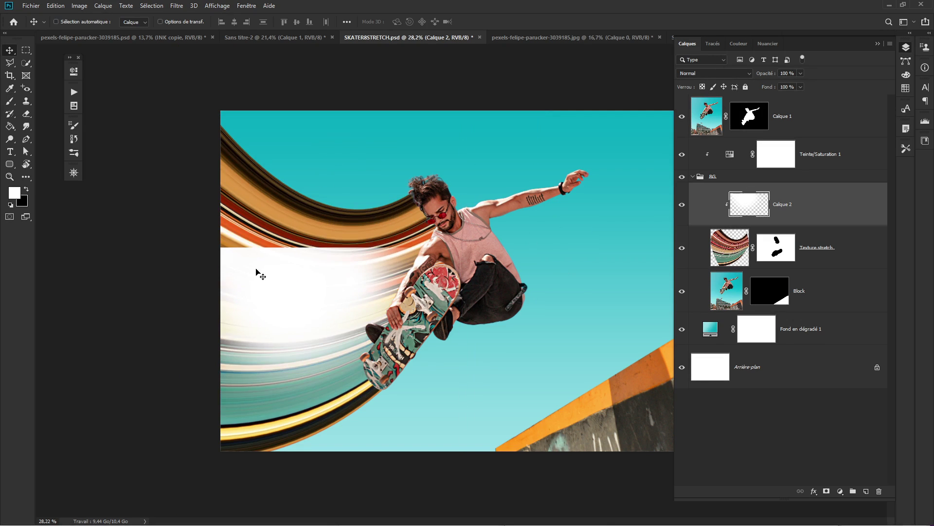
pyautogui.moveTo(338, 283); pyautogui.dragTo(378, 144)
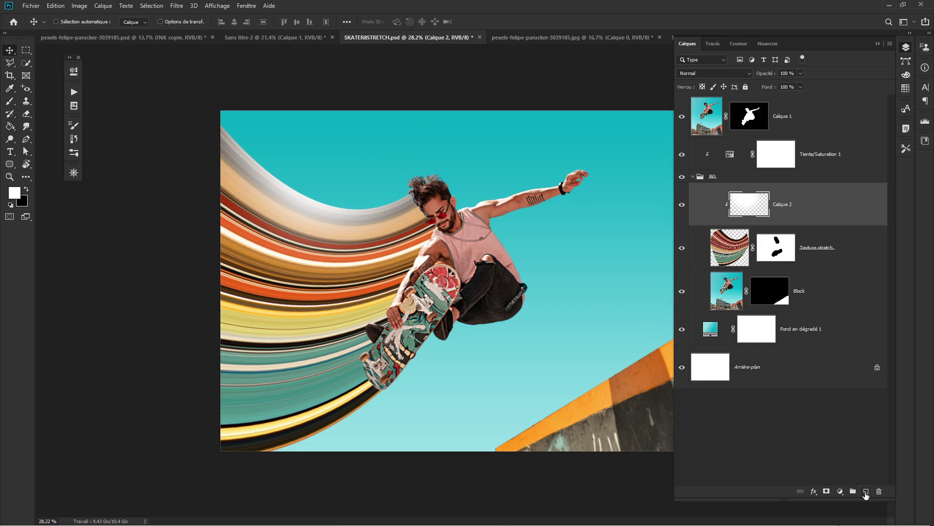
# Create a layer above Calque 2, paint soft black below the skateboard with a 1655 px brush, and clip it to Texture stretch.
pyautogui.click(865, 489)
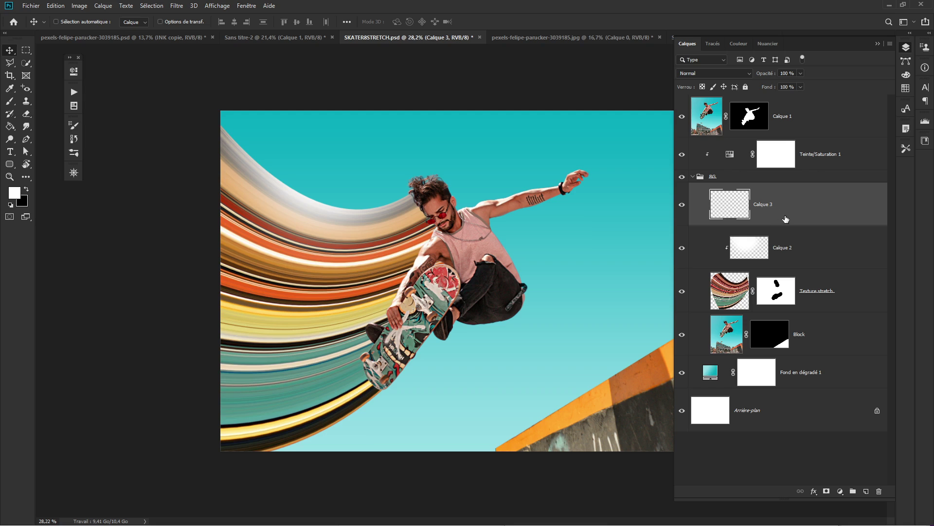
pyautogui.click(26, 189)
pyautogui.click(286, 380)
pyautogui.keyDown('ctrl'); pyautogui.click(313, 374); pyautogui.keyUp('ctrl')
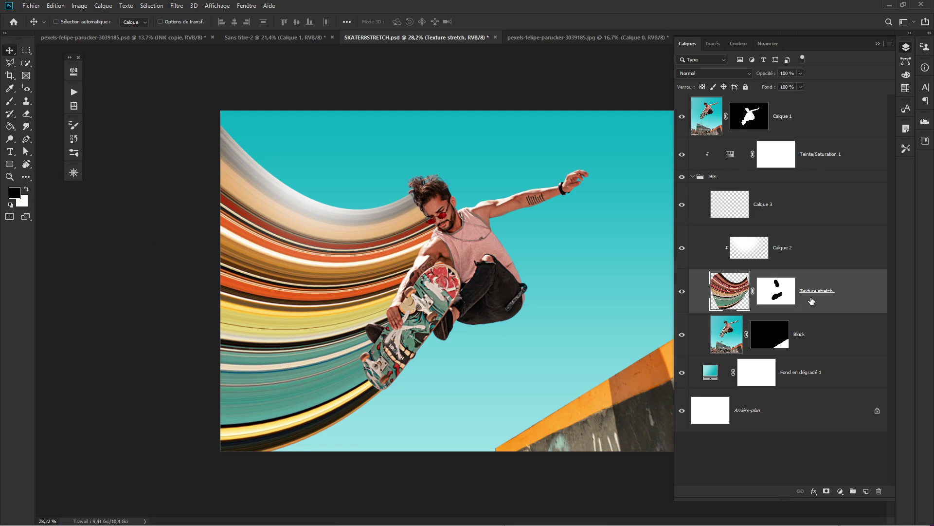
pyautogui.click(785, 218)
pyautogui.press('b')
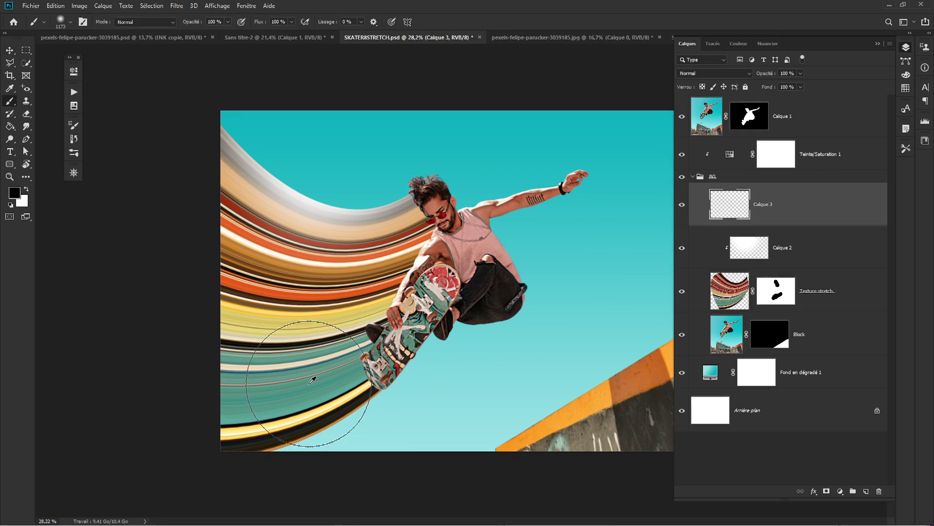
pyautogui.moveTo(309, 383); pyautogui.dragTo(328, 385)
pyautogui.moveTo(371, 419); pyautogui.dragTo(388, 418)
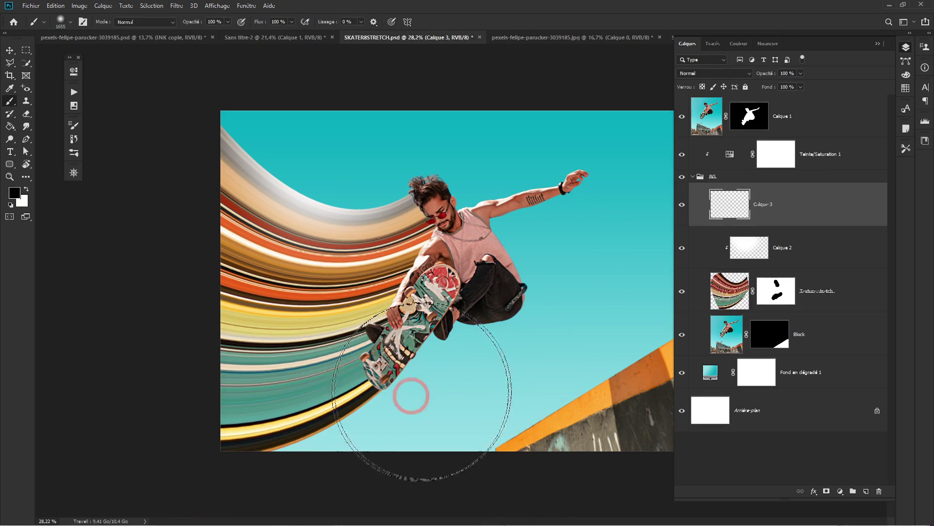
pyautogui.moveTo(441, 388)
pyautogui.mouseDown()
pyautogui.moveTo(285, 439)
pyautogui.moveTo(375, 379)
pyautogui.mouseUp()
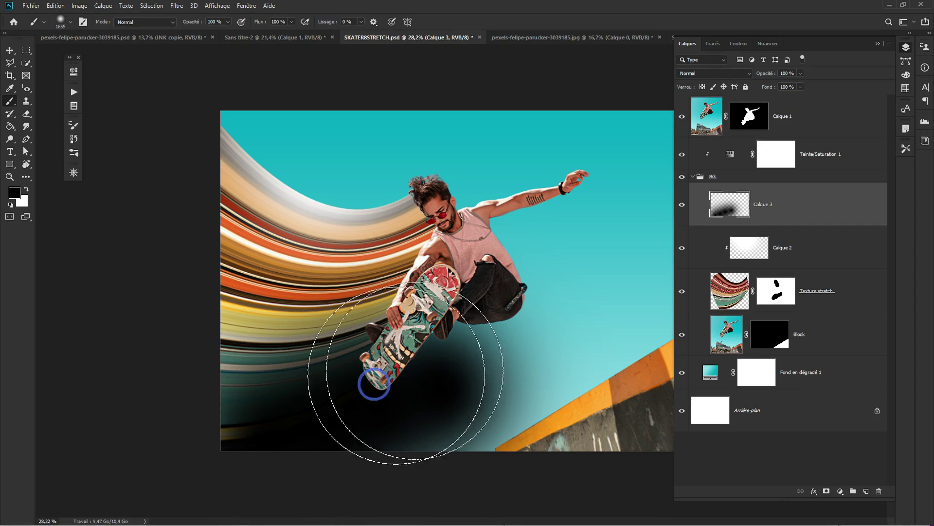
pyautogui.rightClick(813, 206)
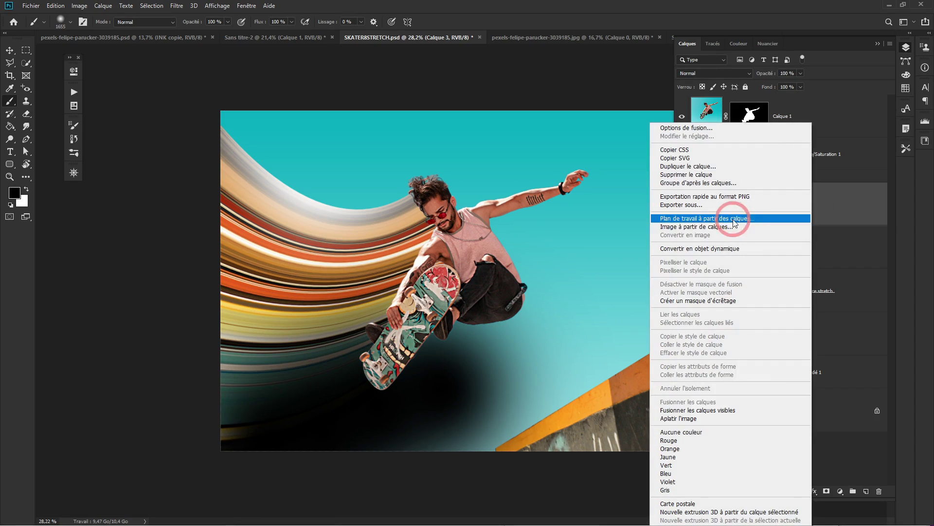
pyautogui.click(701, 301)
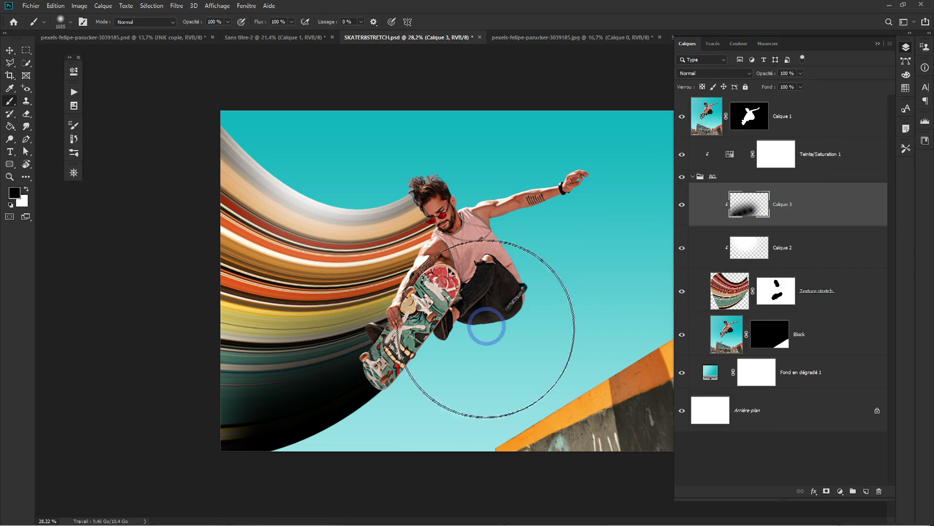
# Paint more black on Calque 3 along the lower part of the band, and reposition the shadow at its lower edge.
pyautogui.moveTo(267, 427)
pyautogui.mouseDown()
pyautogui.moveTo(257, 428)
pyautogui.moveTo(396, 386)
pyautogui.moveTo(428, 344)
pyautogui.mouseUp()
pyautogui.click(425, 351)
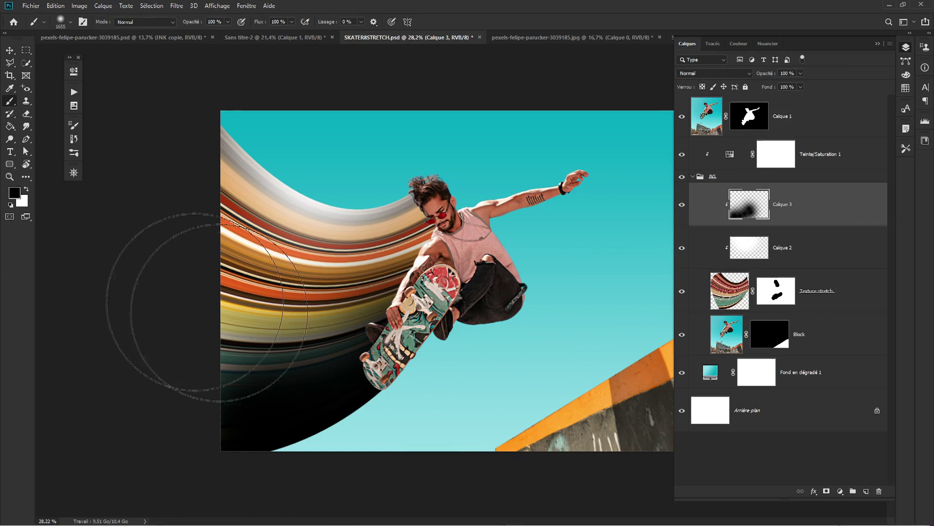
pyautogui.press('v')
pyautogui.moveTo(325, 410)
pyautogui.mouseDown()
pyautogui.moveTo(337, 437)
pyautogui.moveTo(310, 458)
pyautogui.moveTo(313, 469)
pyautogui.moveTo(330, 401)
pyautogui.mouseUp()
# Paint more soft black on Calque 3 over the skater's legs and below the skateboard with a 1478 px brush.
pyautogui.press('b')
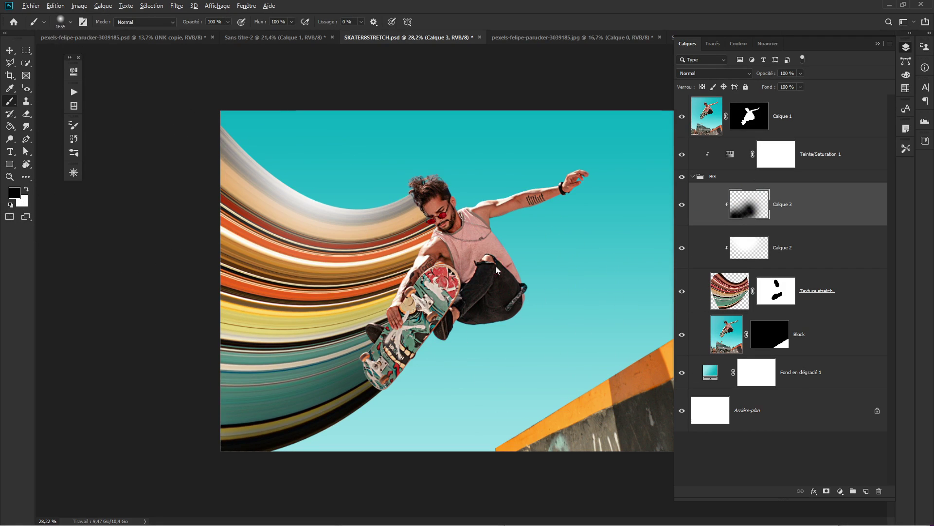
pyautogui.click(504, 276)
pyautogui.click(511, 287)
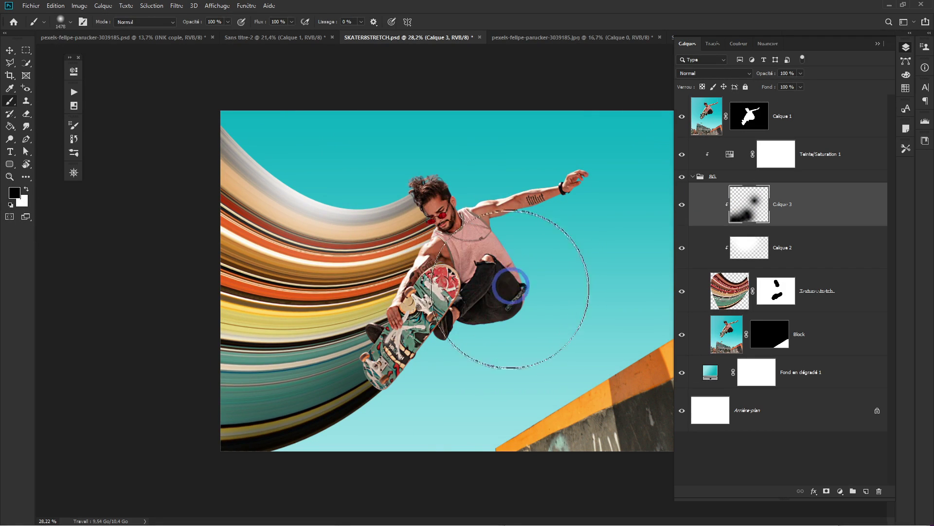
pyautogui.click(494, 330)
pyautogui.click(479, 357)
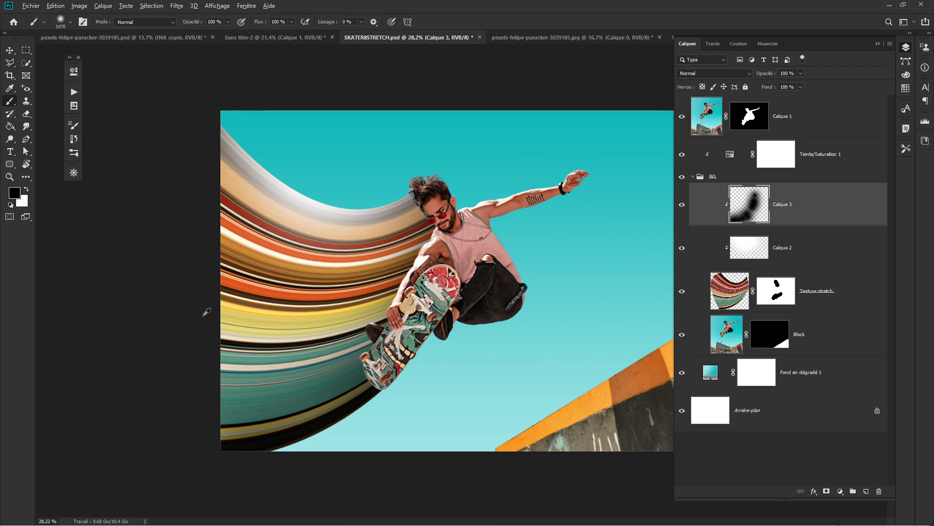
# Paint a soft white glow on Calque 2 over the middle of the band, using 34 % flow.
pyautogui.click(739, 253)
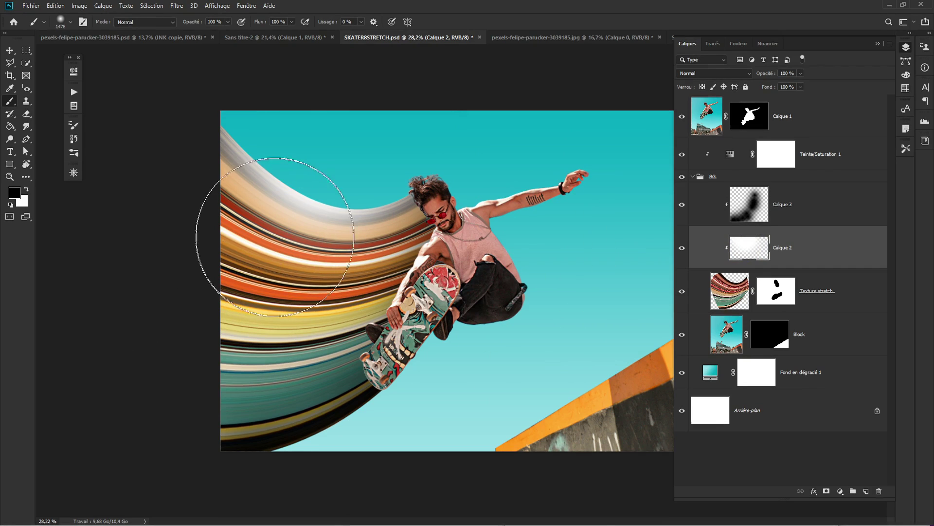
pyautogui.press('x')
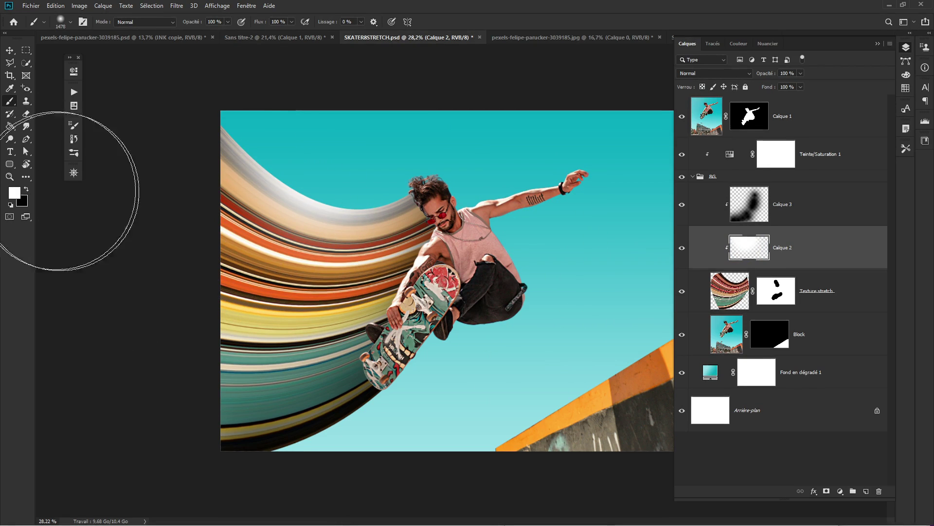
pyautogui.moveTo(263, 261); pyautogui.dragTo(296, 268)
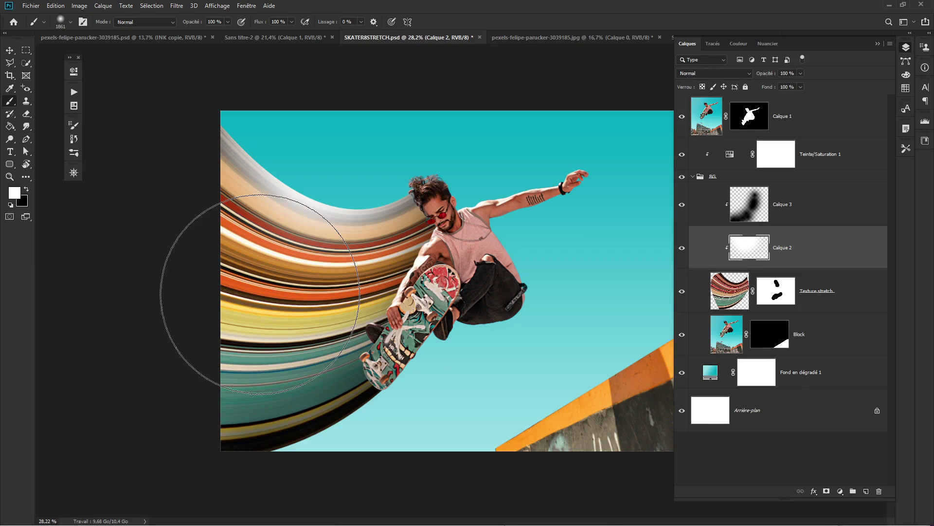
pyautogui.click(263, 287)
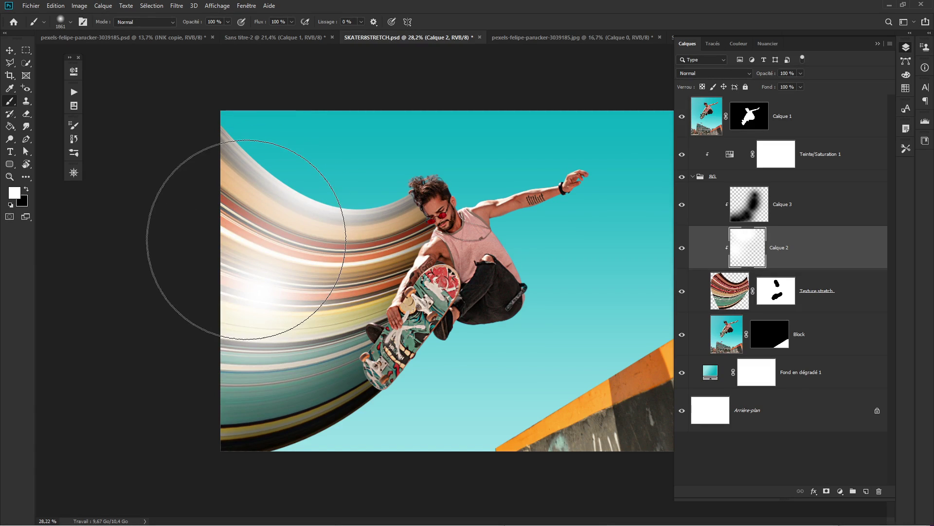
pyautogui.hotkey('ctrl', 'z')
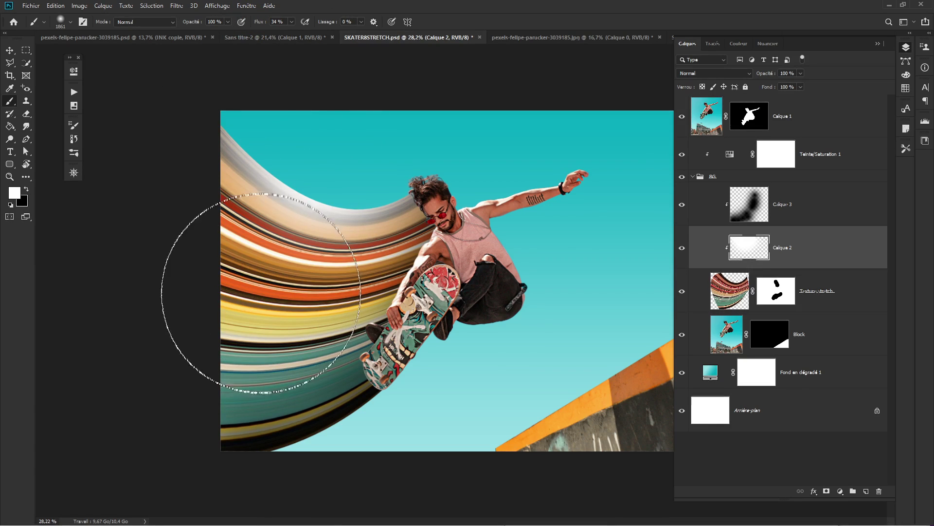
pyautogui.click(261, 292)
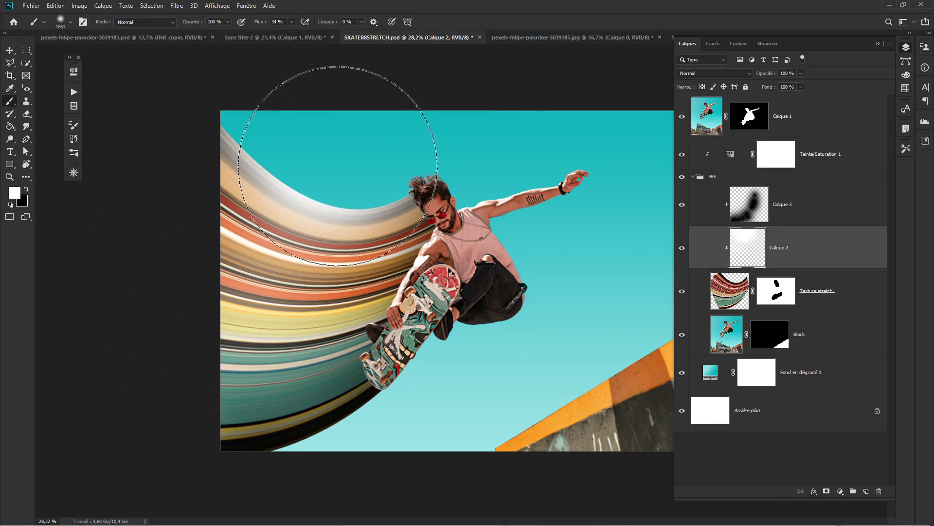
# Erase the excess white on Calque 2 along the band's upper edge with a soft 1418 px eraser.
pyautogui.press('e')
pyautogui.keyDown('alt'); pyautogui.rightClick(319, 161); pyautogui.keyUp('alt')
pyautogui.moveTo(392, 161)
pyautogui.mouseDown()
pyautogui.moveTo(391, 44)
pyautogui.moveTo(349, 68)
pyautogui.moveTo(352, 96)
pyautogui.moveTo(353, 84)
pyautogui.moveTo(371, 115)
pyautogui.mouseUp()
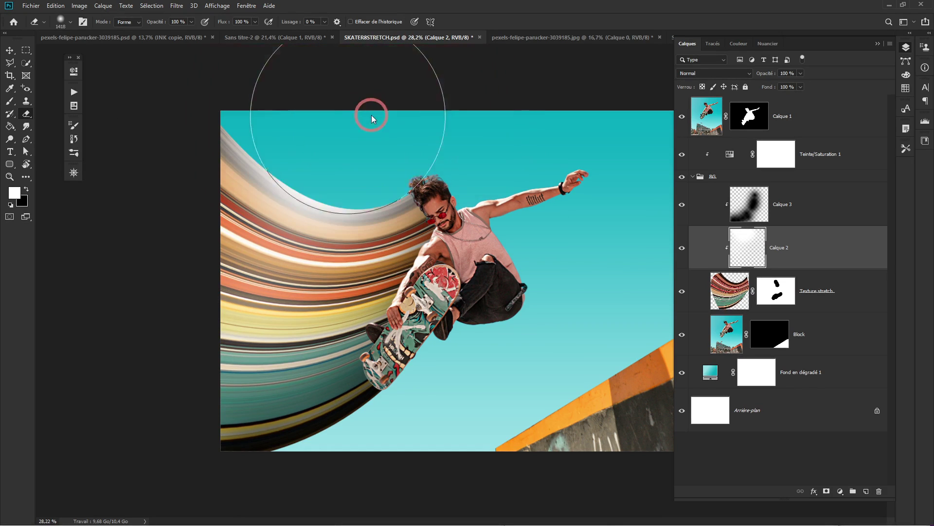
pyautogui.moveTo(324, 138)
pyautogui.mouseDown()
pyautogui.moveTo(426, 137)
pyautogui.moveTo(346, 170)
pyautogui.moveTo(439, 165)
pyautogui.moveTo(410, 146)
pyautogui.moveTo(236, 104)
pyautogui.moveTo(407, 146)
pyautogui.moveTo(385, 112)
pyautogui.mouseUp()
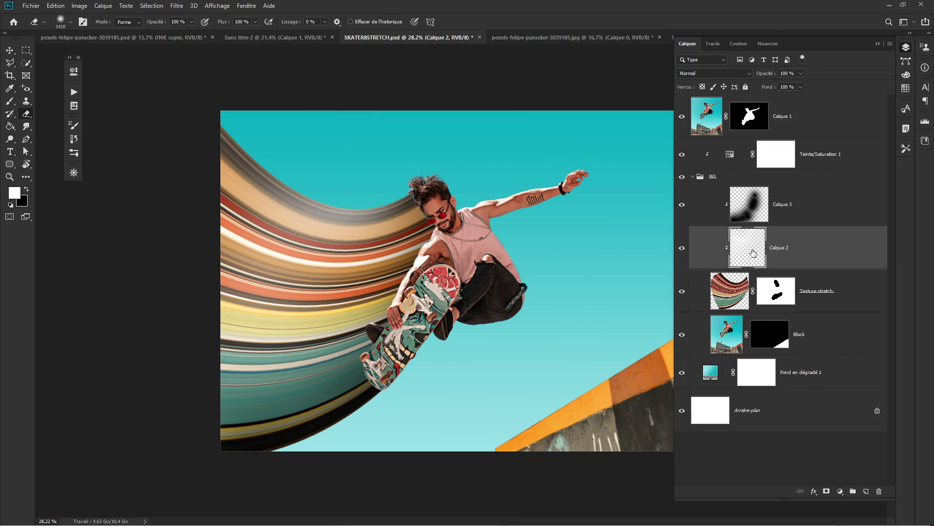
# Erase part of the Calque 3 shadow around the skateboard and the lower part of the band.
pyautogui.click(750, 214)
pyautogui.moveTo(464, 364)
pyautogui.mouseDown()
pyautogui.moveTo(396, 392)
pyautogui.moveTo(379, 372)
pyautogui.moveTo(430, 335)
pyautogui.mouseUp()
pyautogui.click(452, 327)
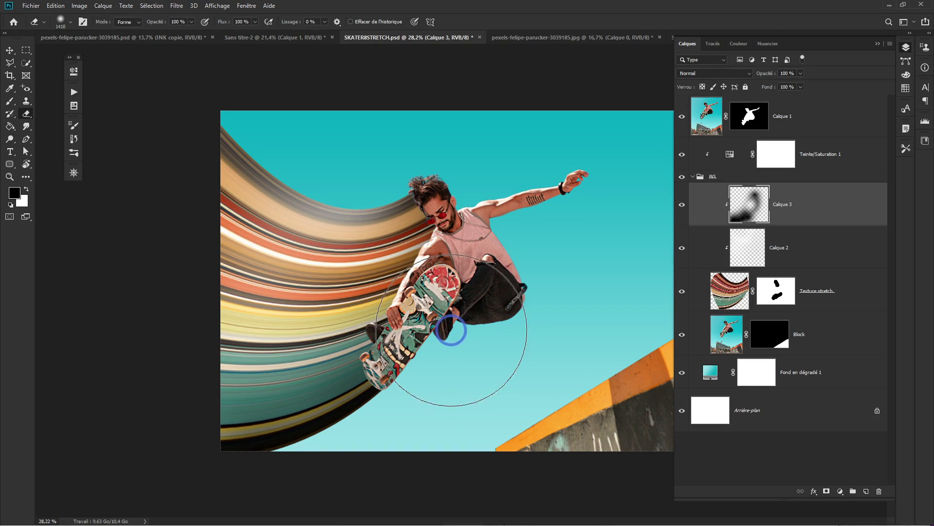
pyautogui.click(451, 331)
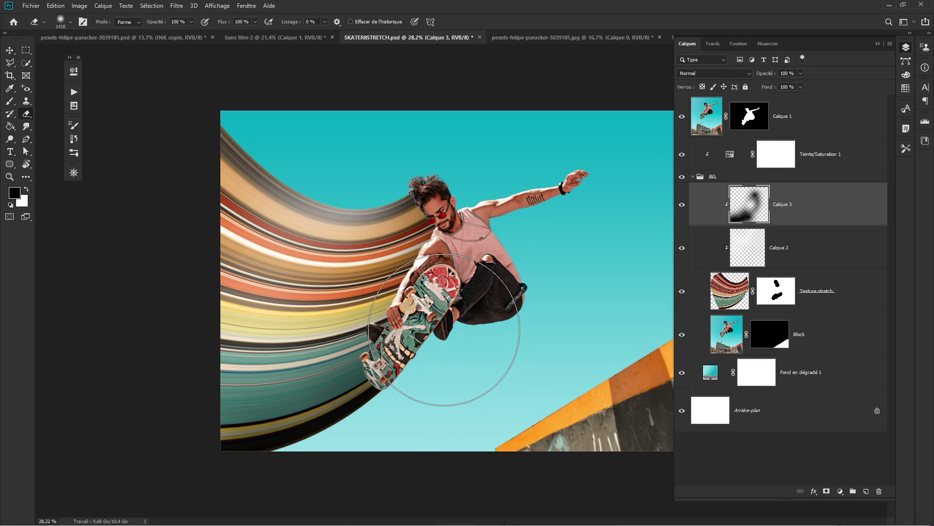
pyautogui.moveTo(445, 324)
pyautogui.mouseDown()
pyautogui.moveTo(465, 324)
pyautogui.moveTo(281, 371)
pyautogui.mouseUp()
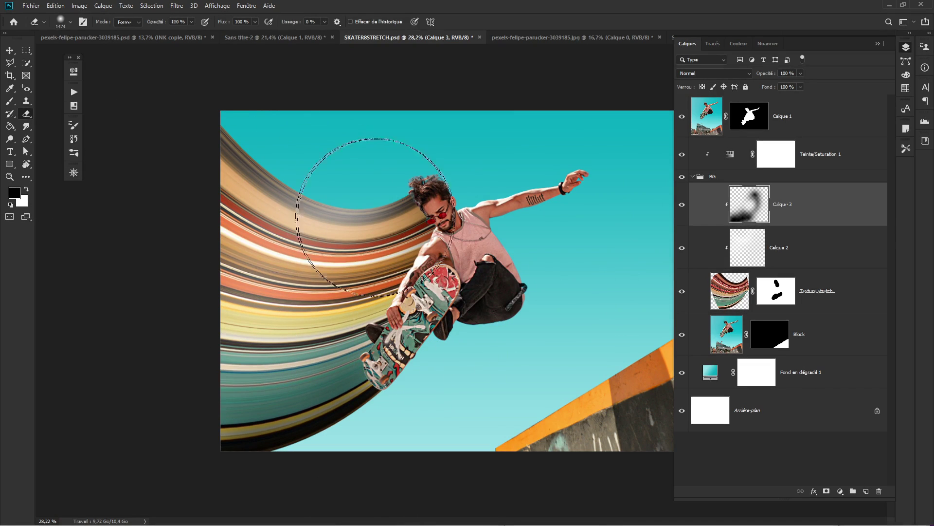
pyautogui.press('b')
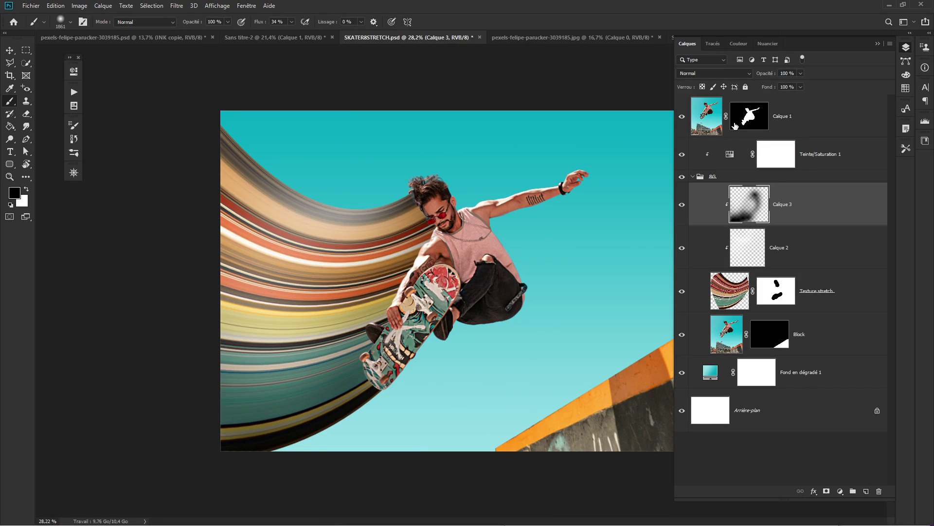
# Rename Calque 3 as Ombre, set its blending mode to Produit, and compare the band with and without it.
pyautogui.click(719, 74)
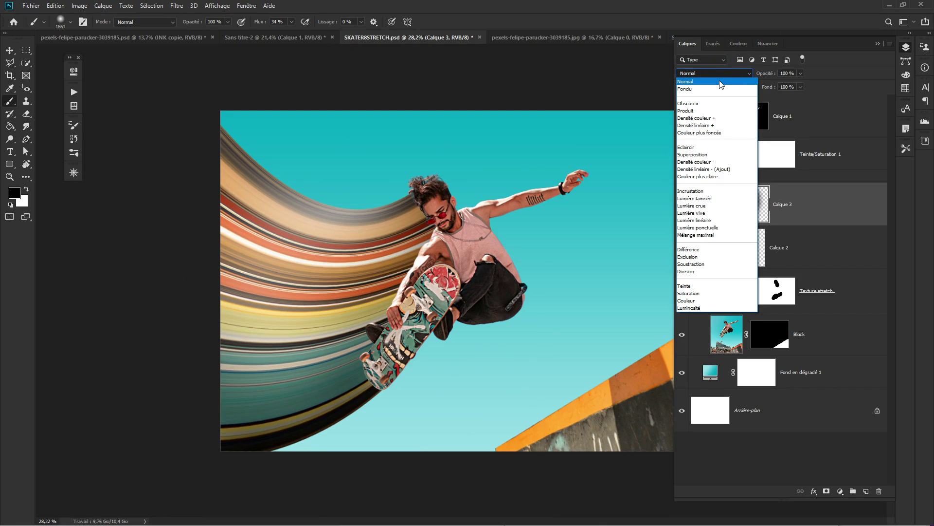
pyautogui.click(790, 204)
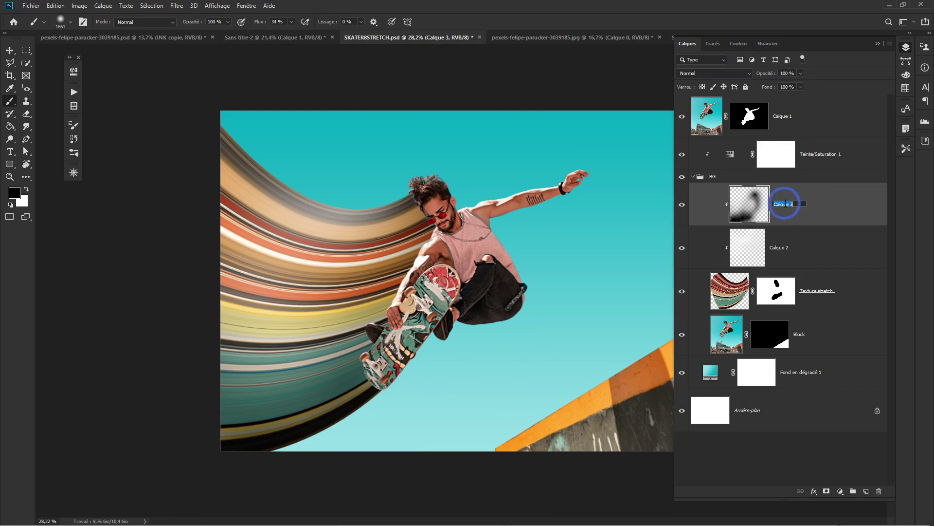
pyautogui.press('Return')
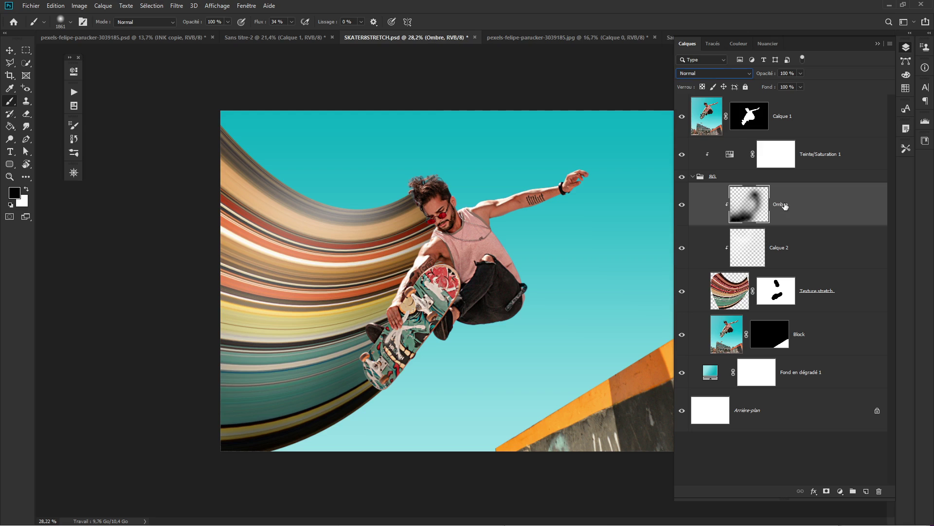
pyautogui.click(711, 74)
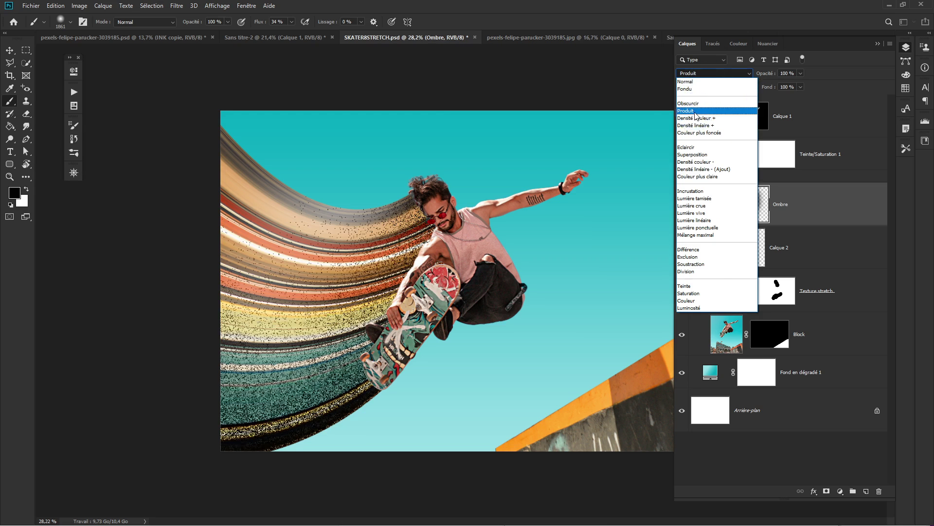
pyautogui.click(701, 95)
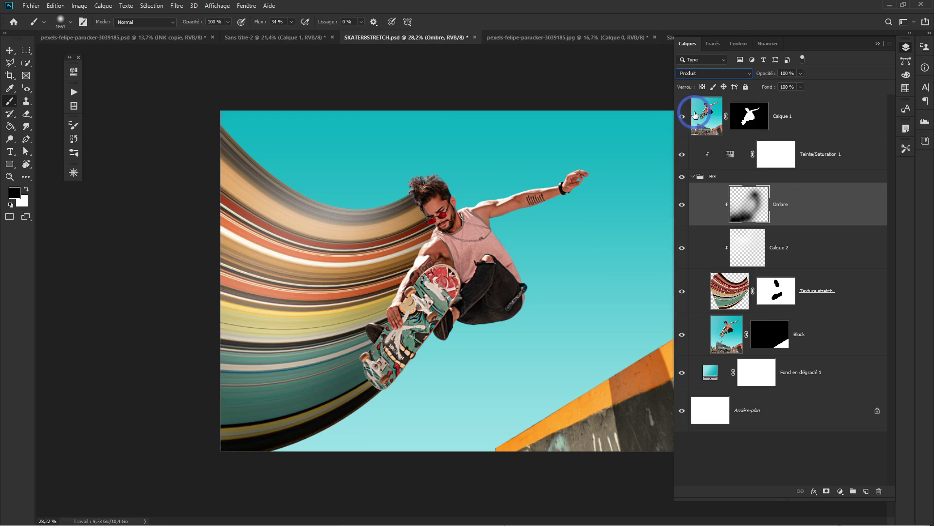
pyautogui.click(681, 206)
pyautogui.click(680, 206)
pyautogui.click(681, 207)
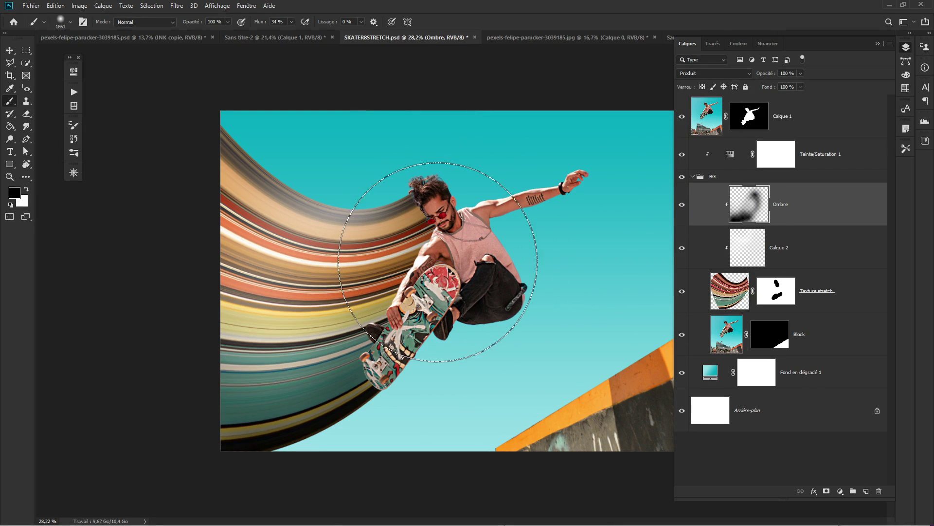
# Rename Calque 2 as Lights, set its blending mode to Incrustation, and compare the band with and without it.
pyautogui.click(726, 257)
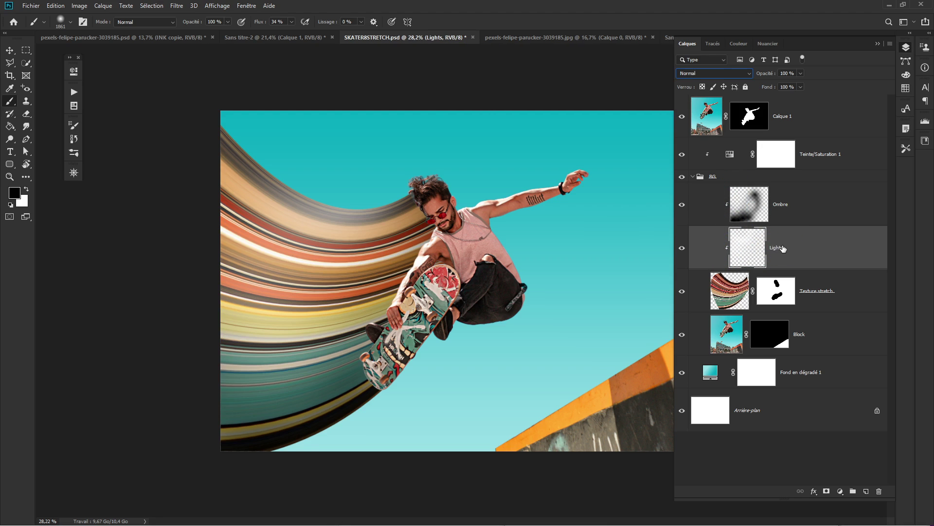
pyautogui.click(704, 74)
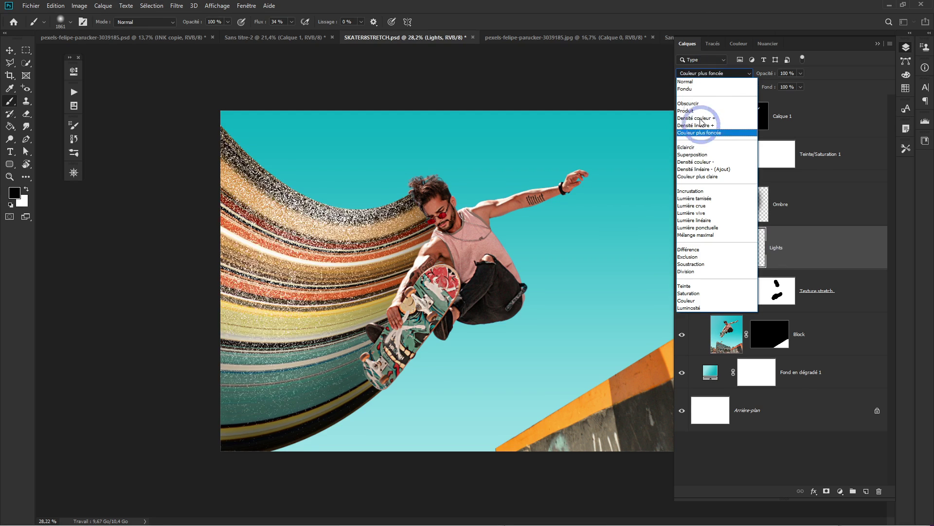
pyautogui.click(700, 191)
pyautogui.click(682, 249)
pyautogui.click(682, 249)
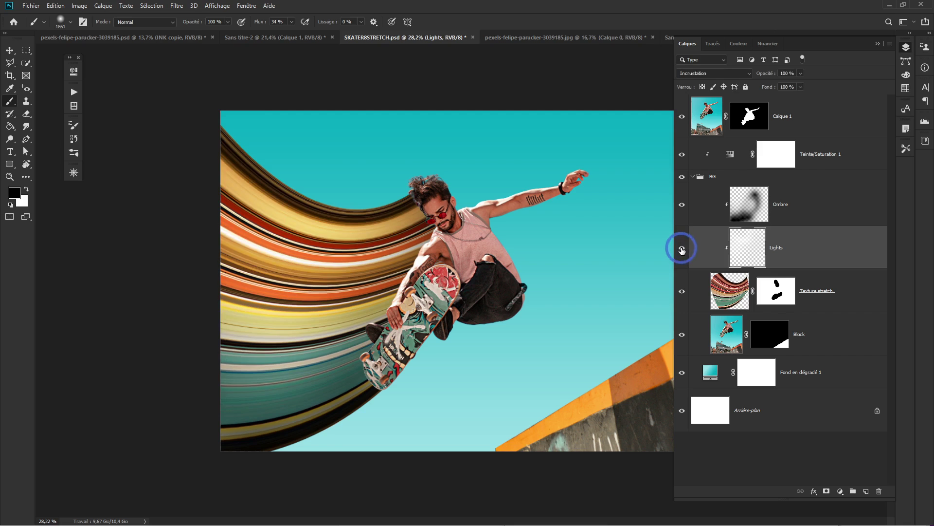
pyautogui.click(681, 249)
pyautogui.click(681, 248)
# Create a layer above Lights clipped to Texture stretch, and paint soft white along the band's upper edge with a 2204 px brush at 34 % flow.
pyautogui.click(866, 492)
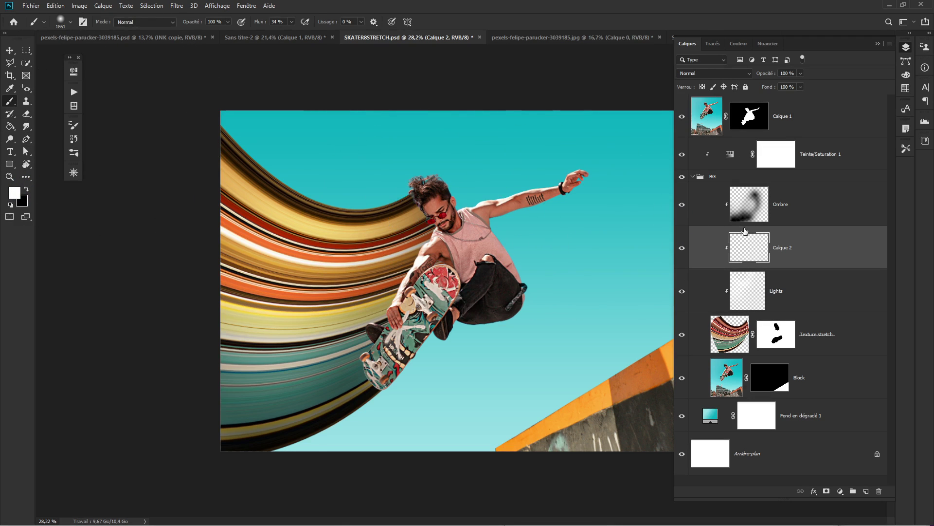
pyautogui.keyDown('alt'); pyautogui.rightClick(320, 197); pyautogui.keyUp('alt')
pyautogui.moveTo(320, 195); pyautogui.dragTo(326, 195)
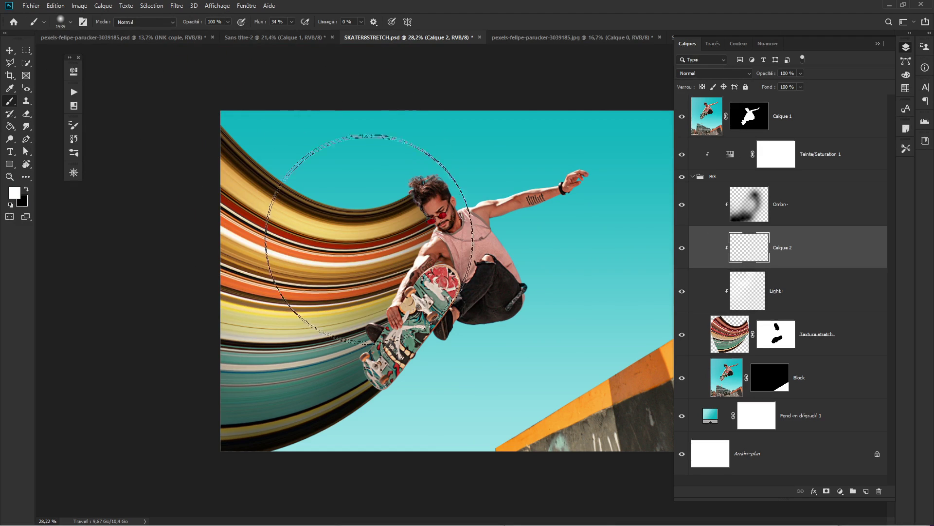
pyautogui.moveTo(325, 190)
pyautogui.mouseDown()
pyautogui.moveTo(337, 173)
pyautogui.moveTo(339, 112)
pyautogui.moveTo(317, 202)
pyautogui.moveTo(310, 195)
pyautogui.mouseUp()
pyautogui.moveTo(306, 141)
pyautogui.mouseDown()
pyautogui.moveTo(325, 147)
pyautogui.moveTo(329, 169)
pyautogui.mouseUp()
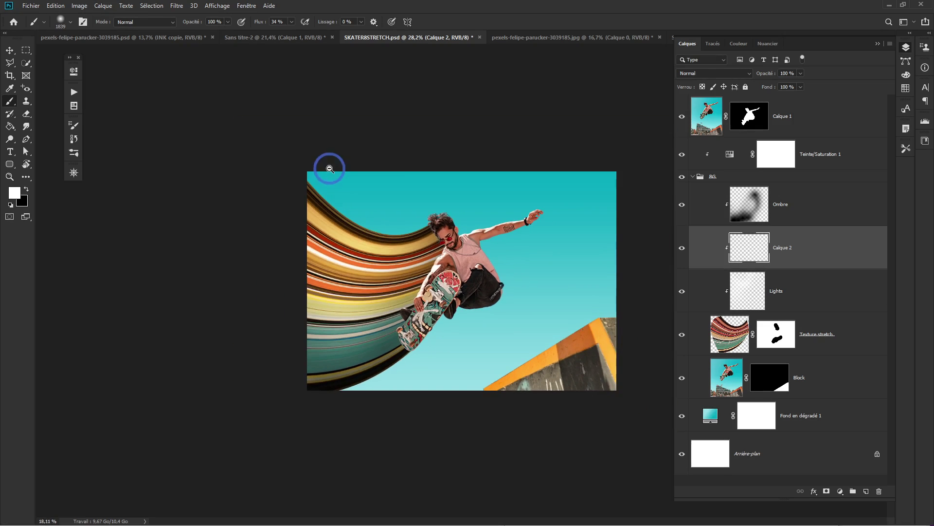
pyautogui.click(350, 174)
pyautogui.moveTo(390, 184); pyautogui.dragTo(354, 200)
pyautogui.click(361, 208)
pyautogui.click(385, 209)
pyautogui.click(396, 188)
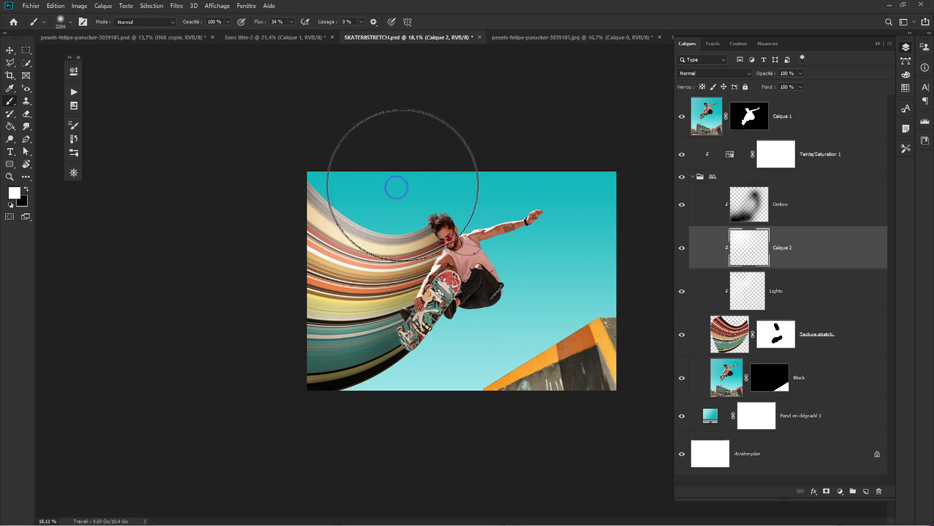
# Extend the soft white on the new Calque 2 over the lower part of the band and around the skateboard.
pyautogui.click(385, 288)
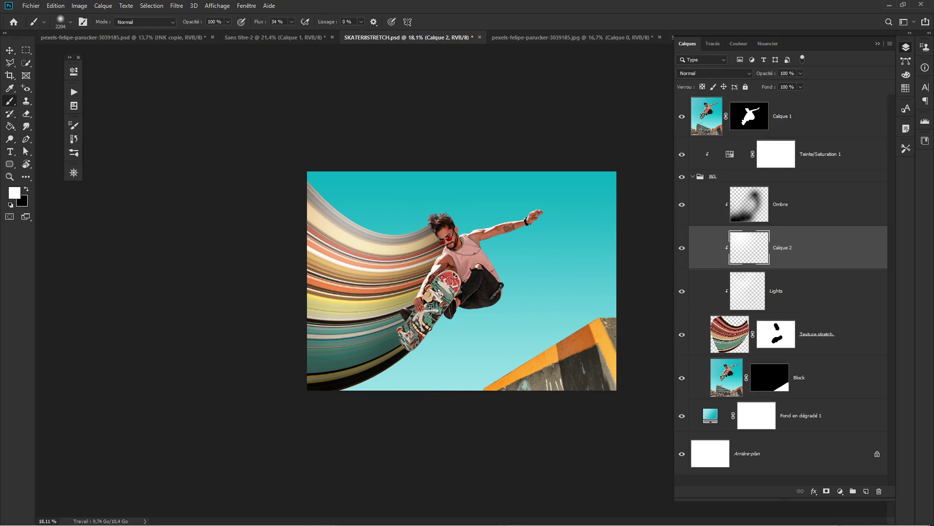
pyautogui.click(386, 366)
pyautogui.click(439, 330)
pyautogui.moveTo(472, 295); pyautogui.dragTo(497, 279)
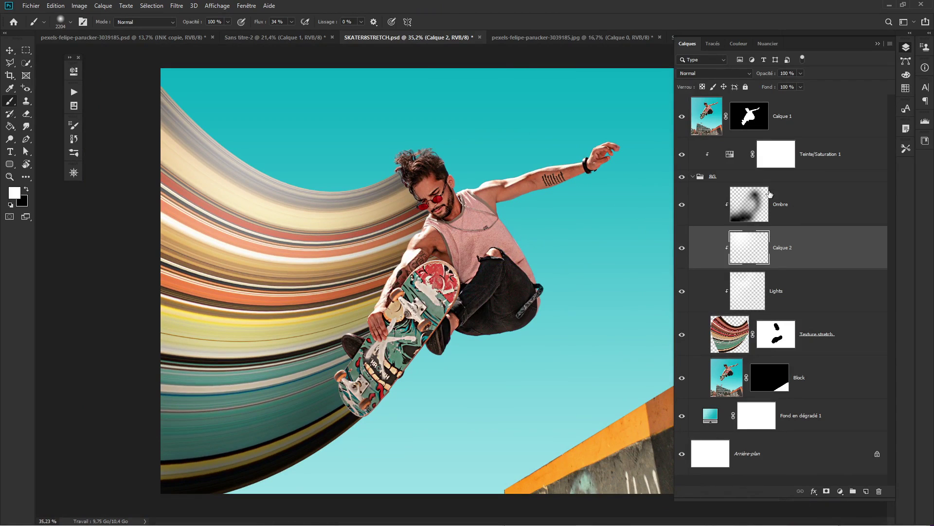
# Compare the stretched band with the BG group's clipped Ombre, Calque 2 and Lights layers hidden and shown.
pyautogui.click(795, 197)
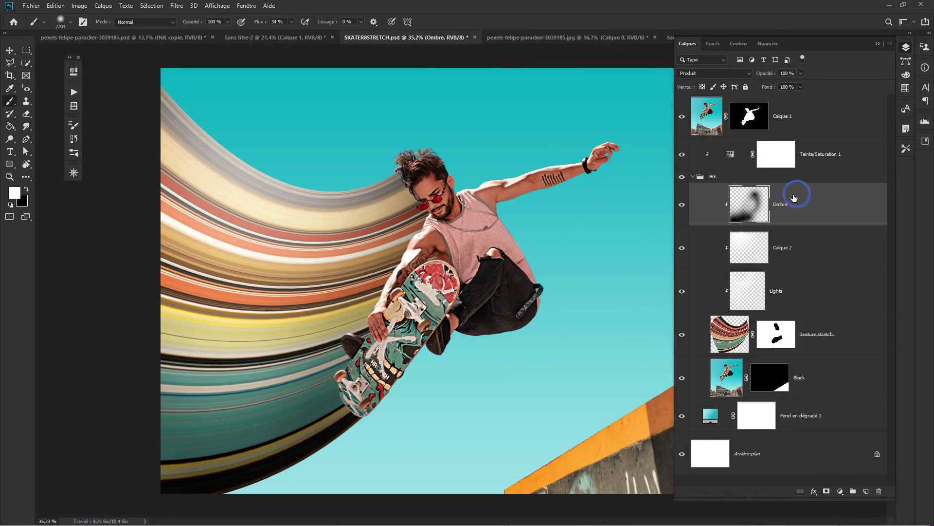
pyautogui.click(693, 176)
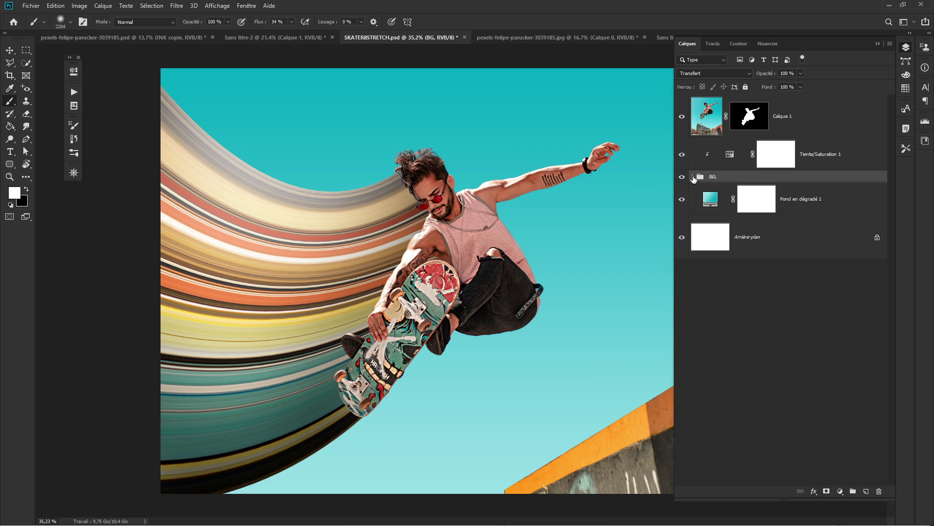
pyautogui.click(693, 177)
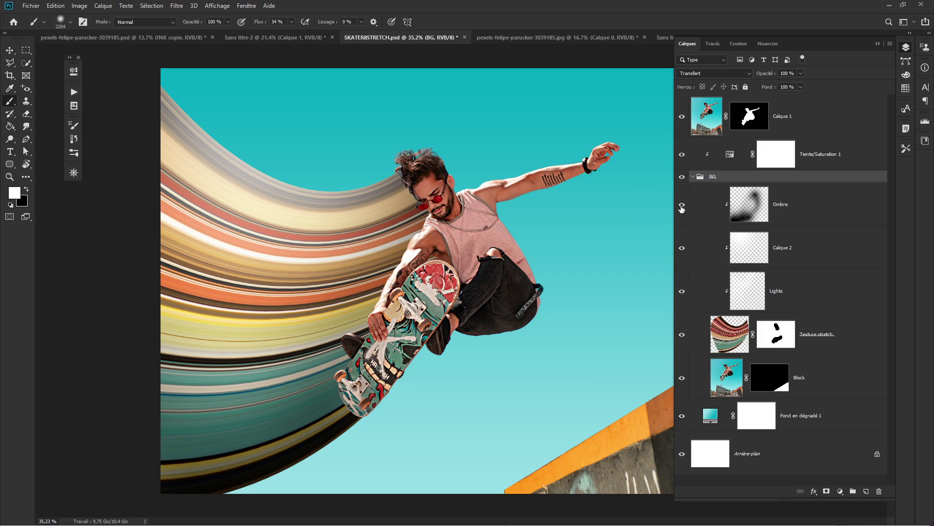
pyautogui.click(683, 291)
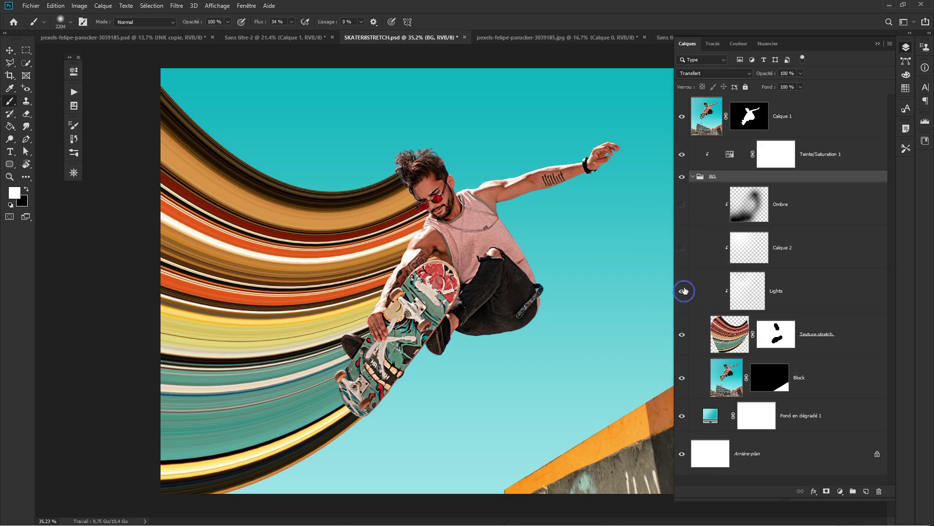
pyautogui.click(682, 207)
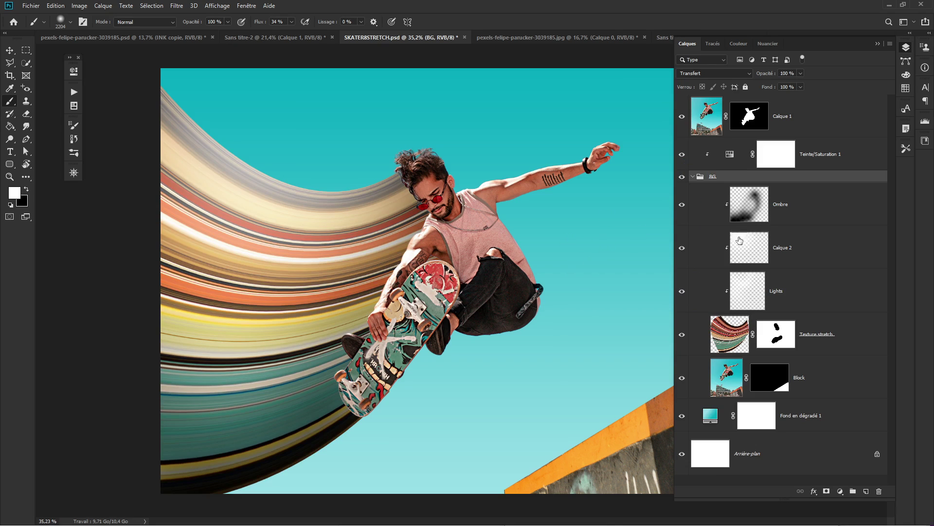
# Compare the band with and without Calque 2, reduce that layer's opacity to 66 %, and collapse the BG group.
pyautogui.click(699, 252)
pyautogui.click(681, 249)
pyautogui.click(681, 250)
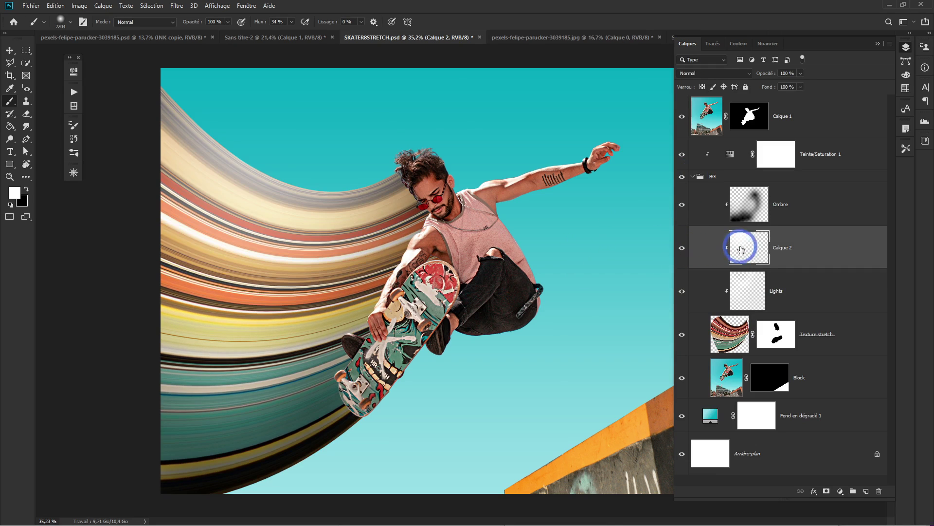
pyautogui.moveTo(760, 76); pyautogui.dragTo(758, 77)
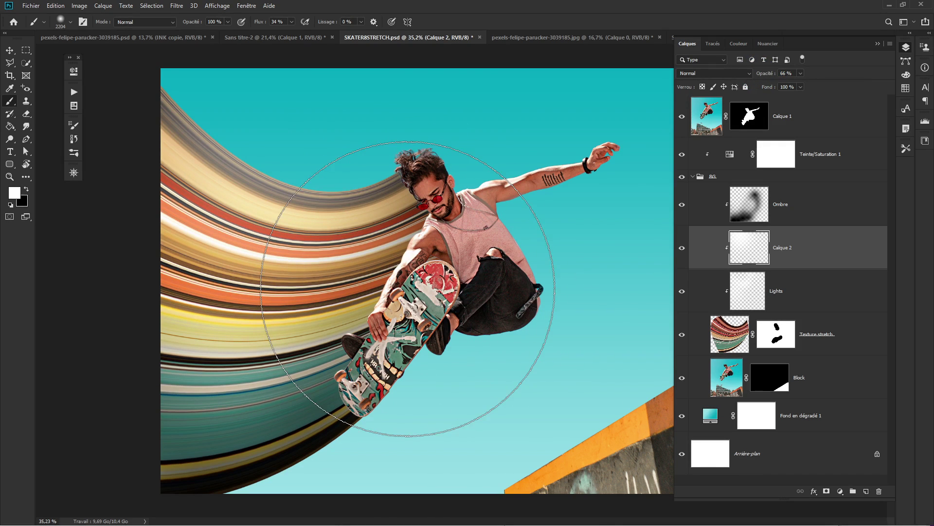
pyautogui.click(693, 177)
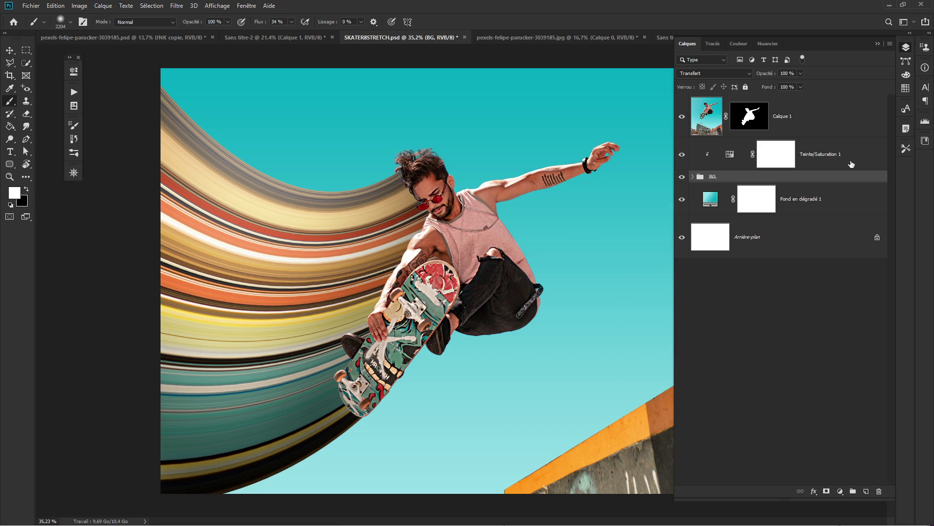
# Add an Exposition adjustment layer above Calque 1 with exposure +0,54 and offset (Décalage) +0,0257.
pyautogui.click(777, 133)
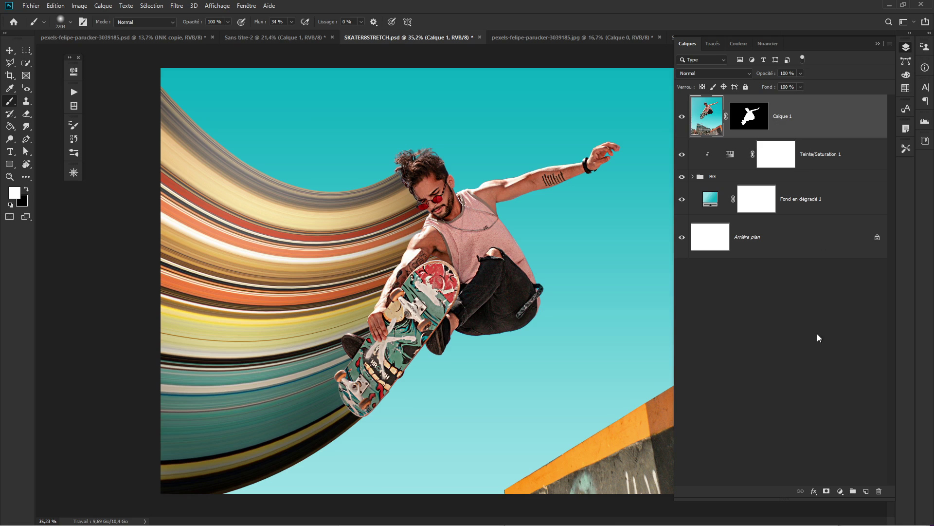
pyautogui.click(839, 491)
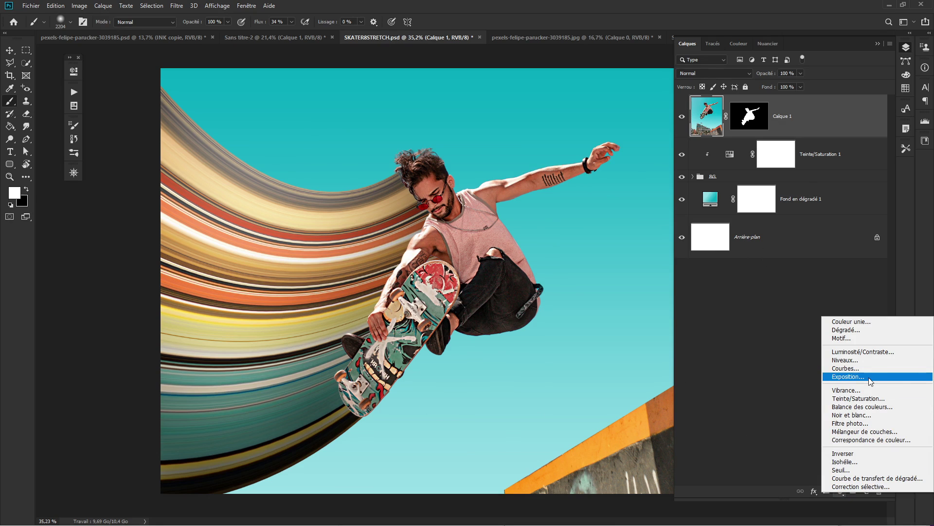
pyautogui.click(848, 377)
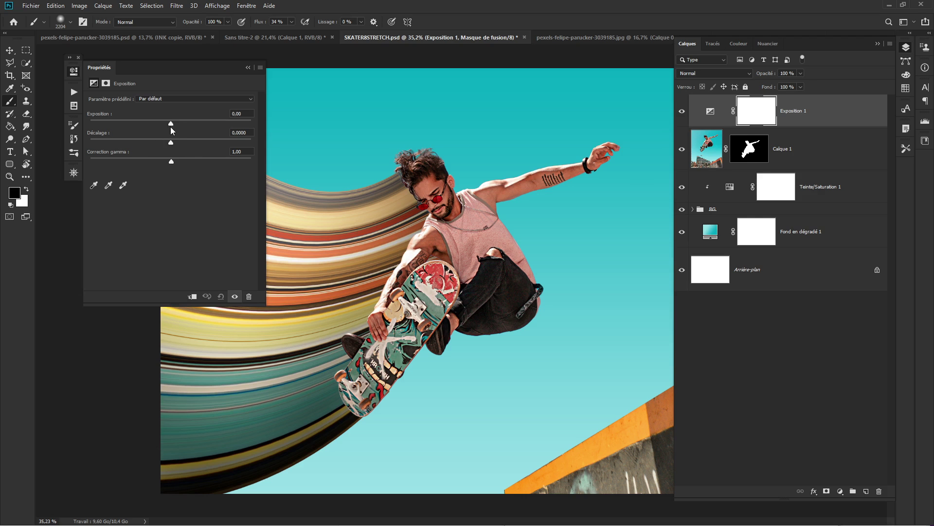
pyautogui.moveTo(171, 127); pyautogui.dragTo(173, 125)
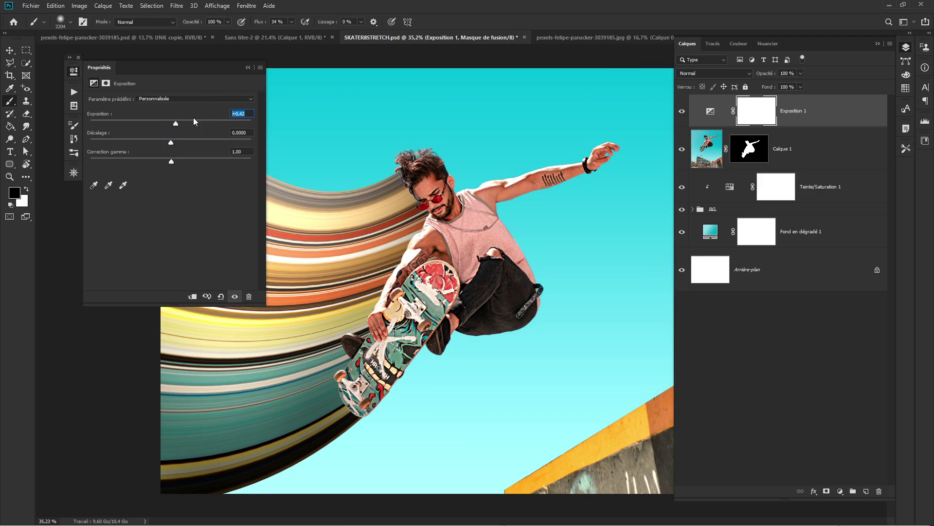
pyautogui.moveTo(177, 122); pyautogui.dragTo(175, 122)
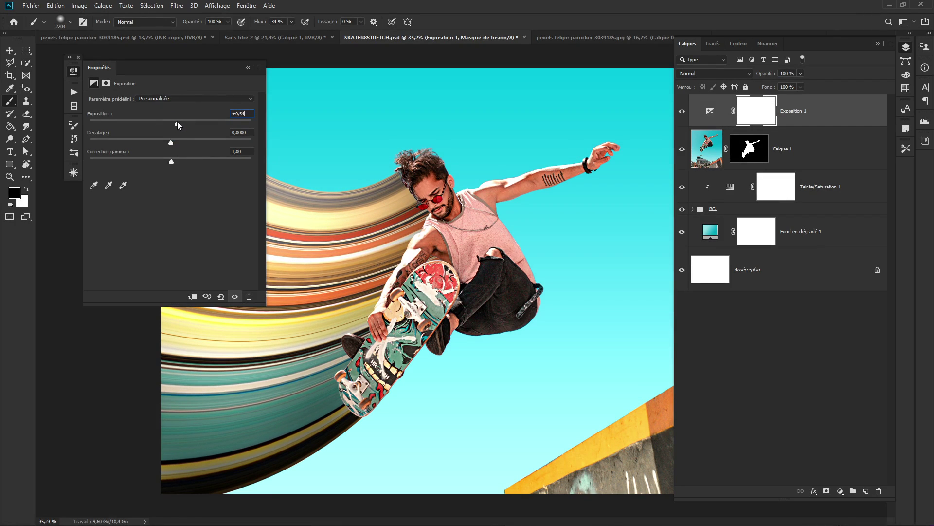
pyautogui.moveTo(171, 142); pyautogui.dragTo(174, 142)
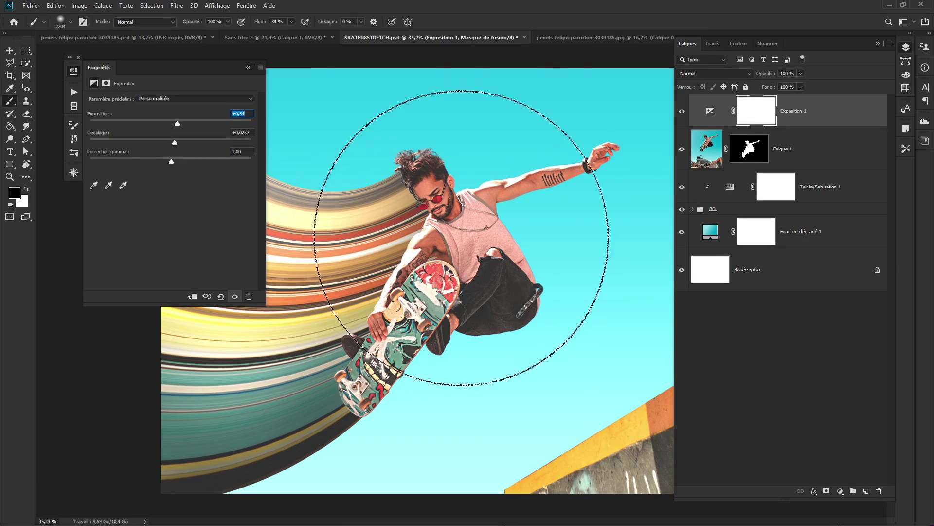
pyautogui.moveTo(463, 235)
pyautogui.mouseDown()
pyautogui.moveTo(394, 238)
pyautogui.moveTo(441, 238)
pyautogui.moveTo(411, 238)
pyautogui.moveTo(417, 259)
pyautogui.moveTo(404, 260)
pyautogui.mouseUp()
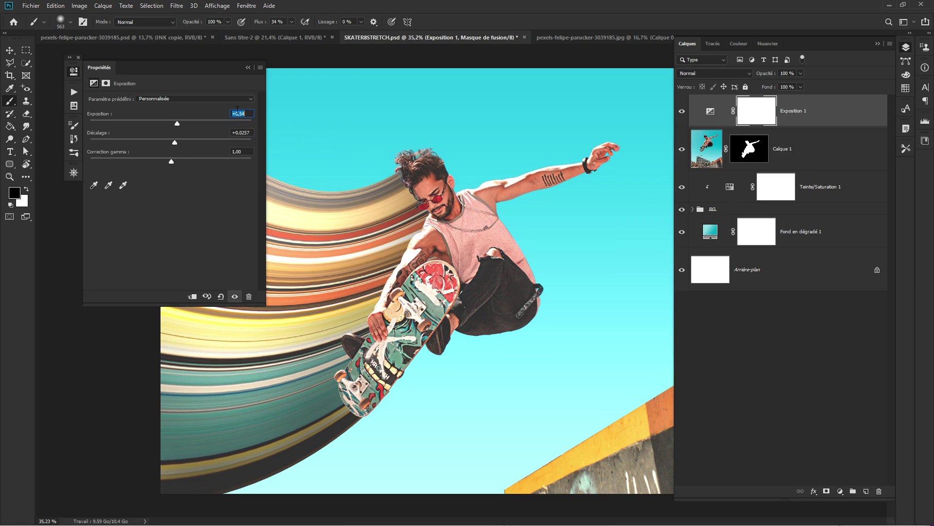
pyautogui.click(249, 68)
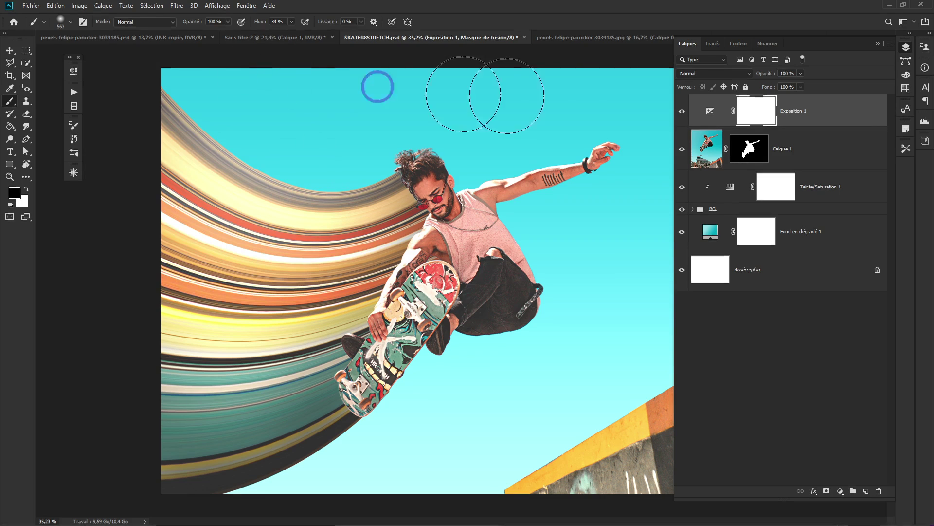
pyautogui.click(818, 117)
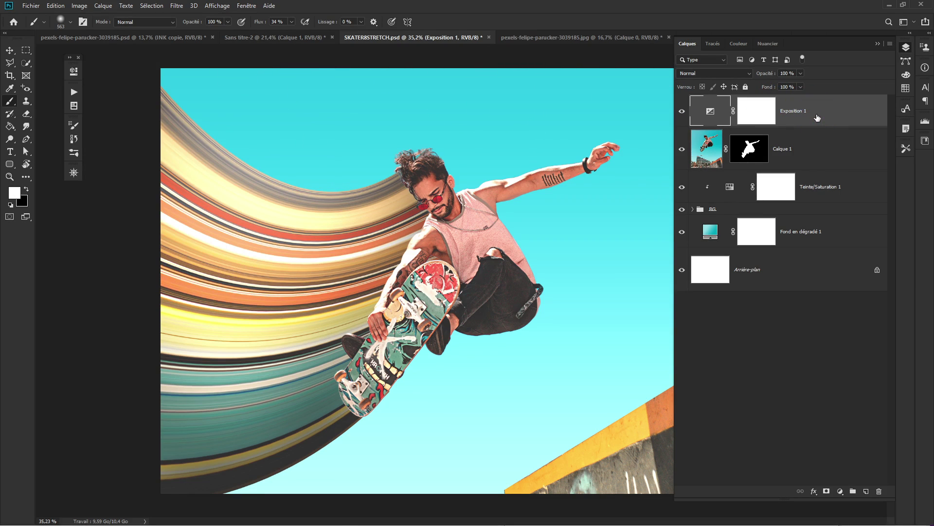
# Add a Correspondance de couleur adjustment layer above Exposition 1 using the 3D LUT filmstock_50.3dl.
pyautogui.click(10, 50)
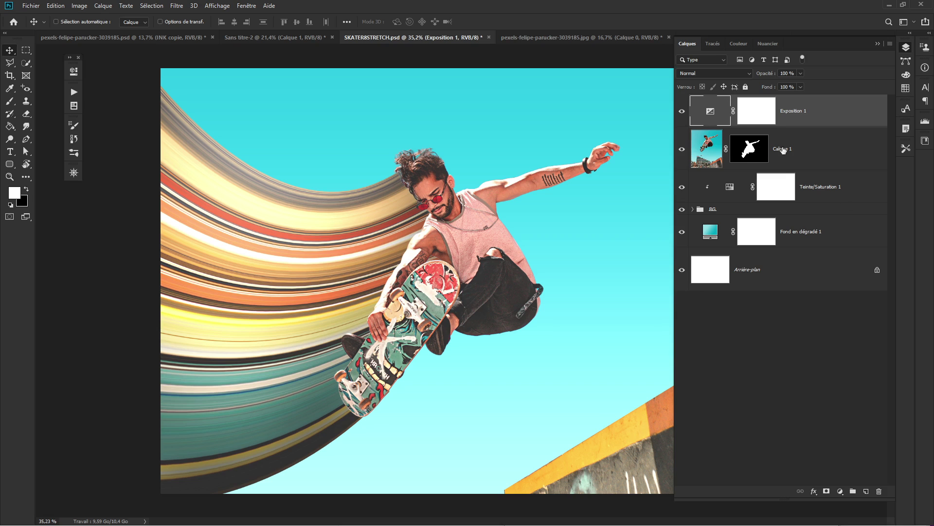
pyautogui.click(839, 491)
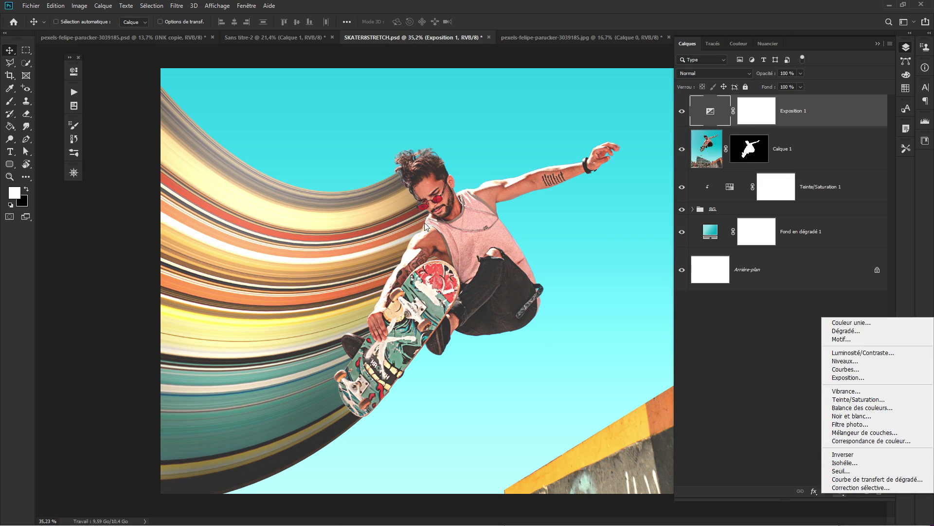
pyautogui.click(879, 441)
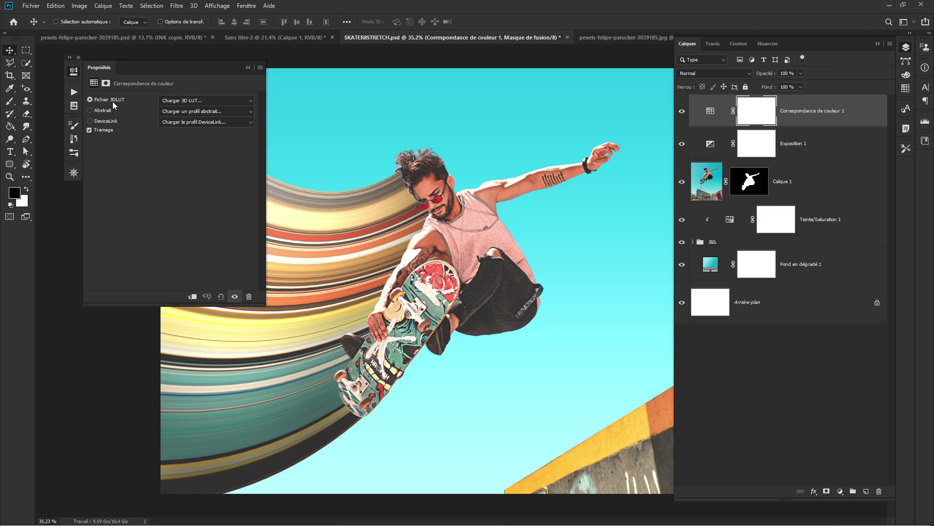
pyautogui.click(191, 100)
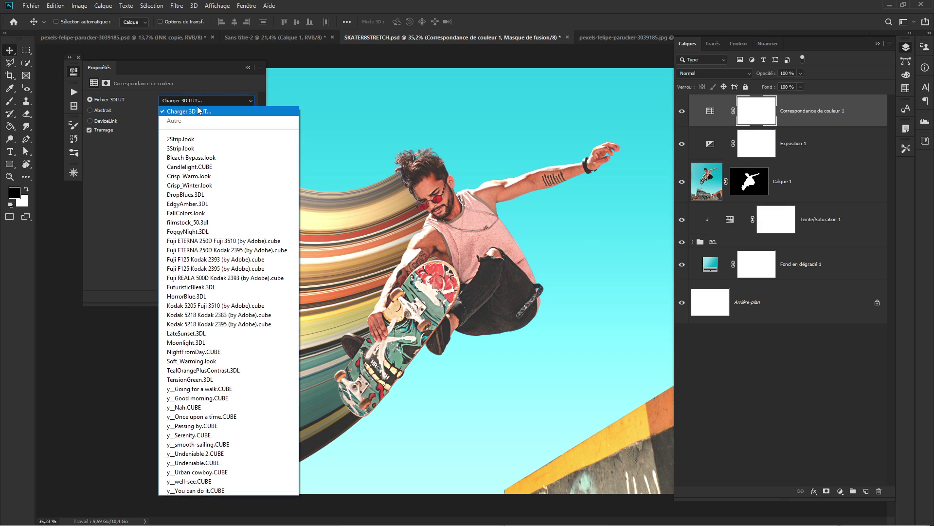
pyautogui.click(189, 223)
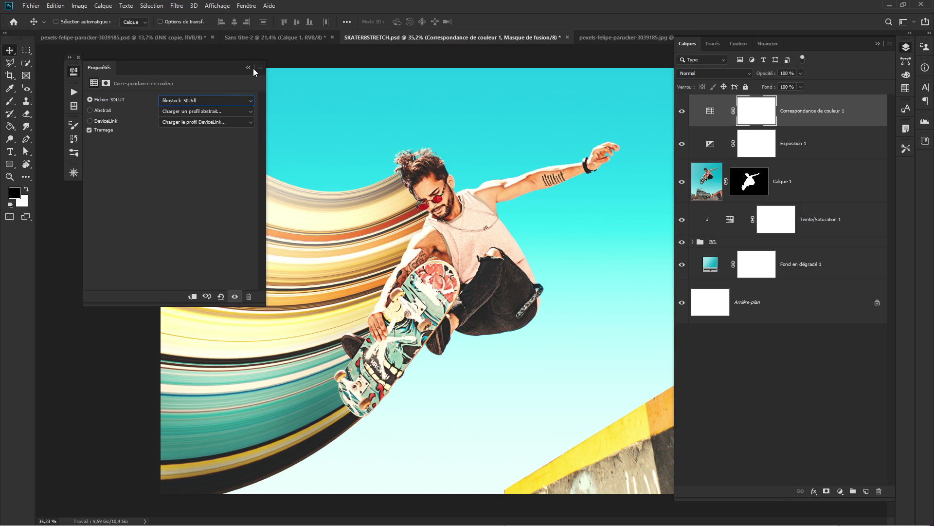
pyautogui.click(248, 67)
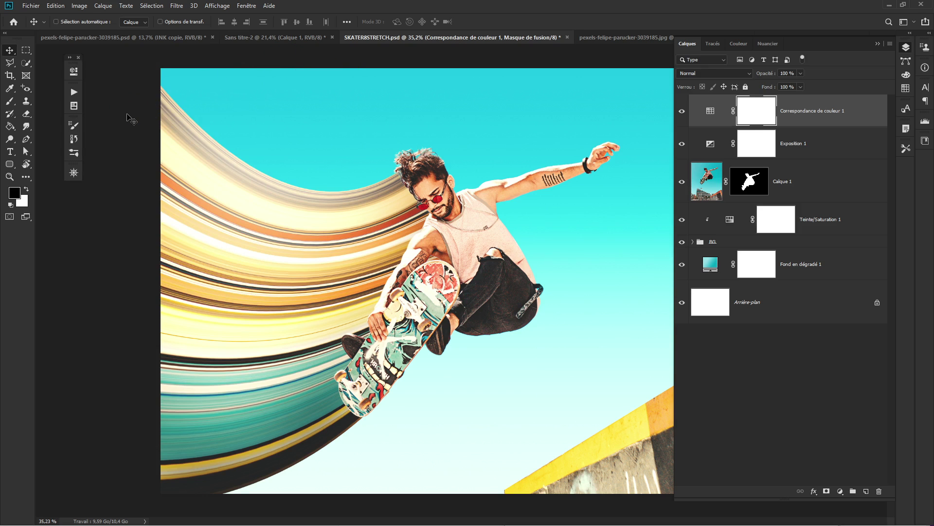
# View the whole composition and compare it with the Correspondance de couleur 1 and Exposition 1 layers hidden and shown.
pyautogui.scroll(-1, 359, 252)
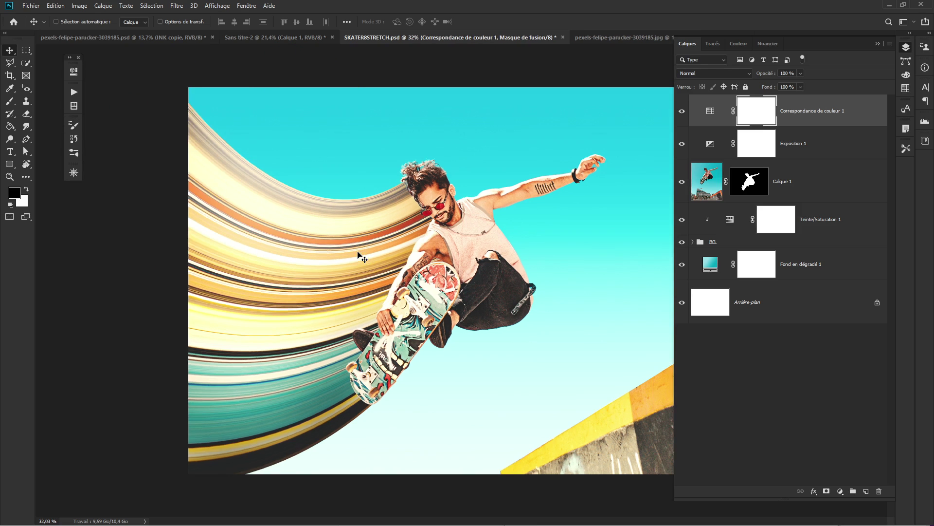
pyautogui.scroll(-2, 396, 258)
pyautogui.click(467, 271)
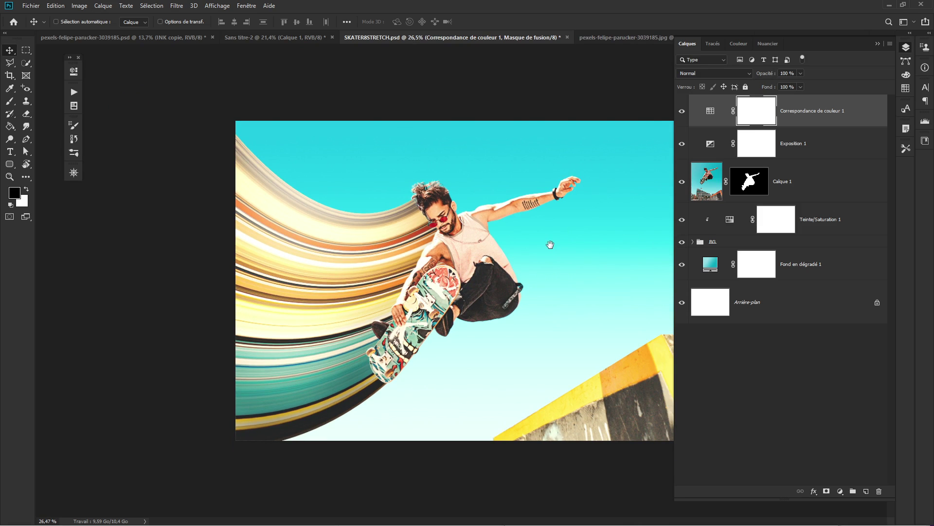
pyautogui.moveTo(520, 243)
pyautogui.mouseDown()
pyautogui.moveTo(541, 254)
pyautogui.moveTo(499, 250)
pyautogui.moveTo(526, 250)
pyautogui.mouseUp()
pyautogui.click(682, 113)
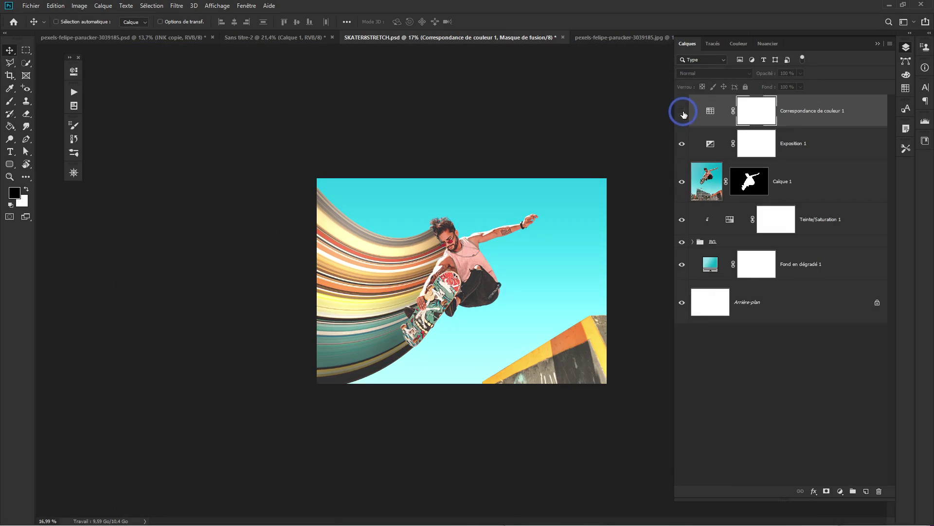
pyautogui.click(683, 114)
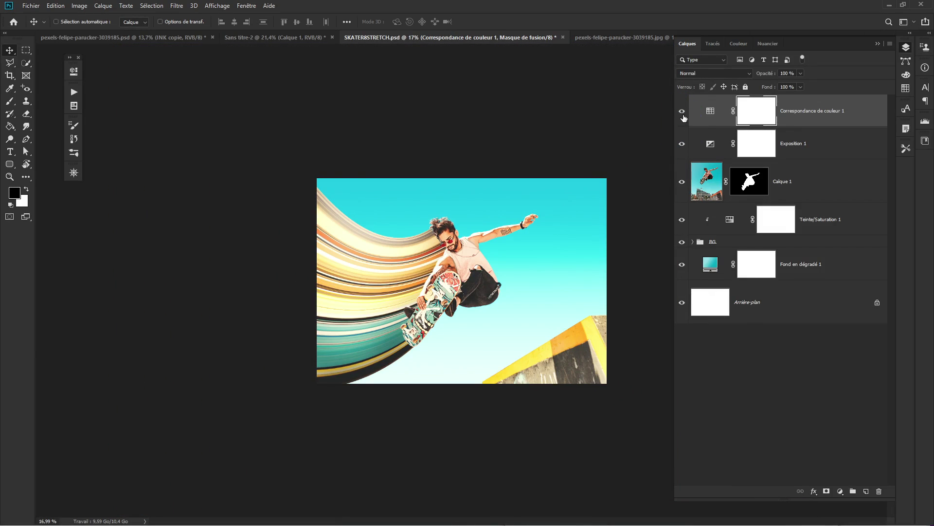
pyautogui.moveTo(682, 112); pyautogui.dragTo(681, 145)
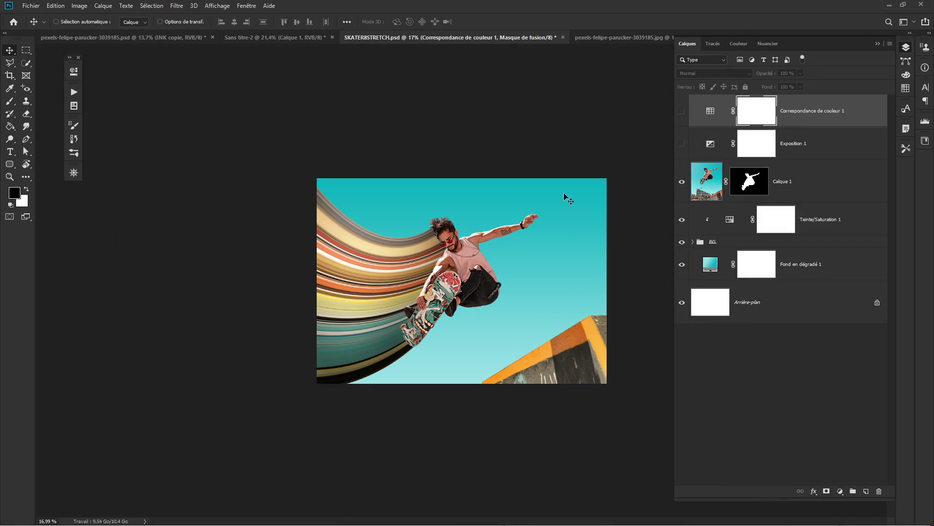
pyautogui.click(683, 145)
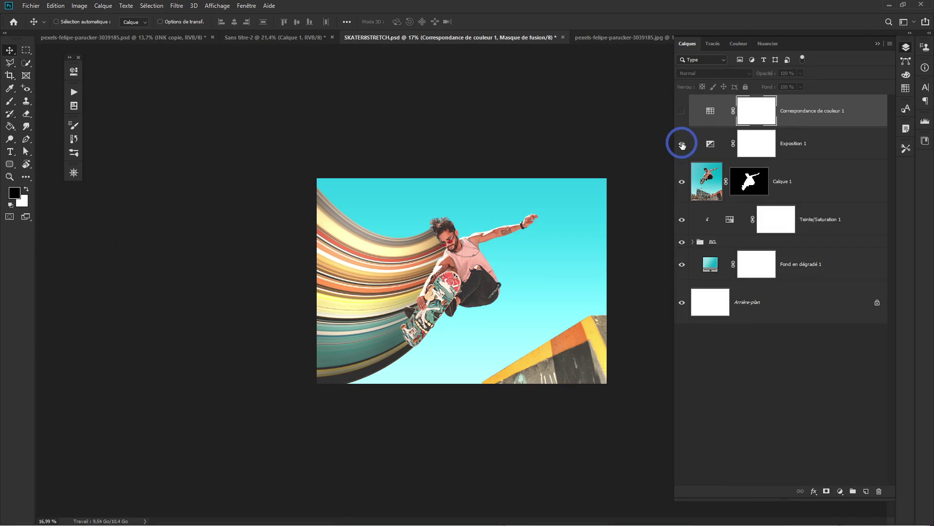
pyautogui.click(682, 112)
pyautogui.click(553, 212)
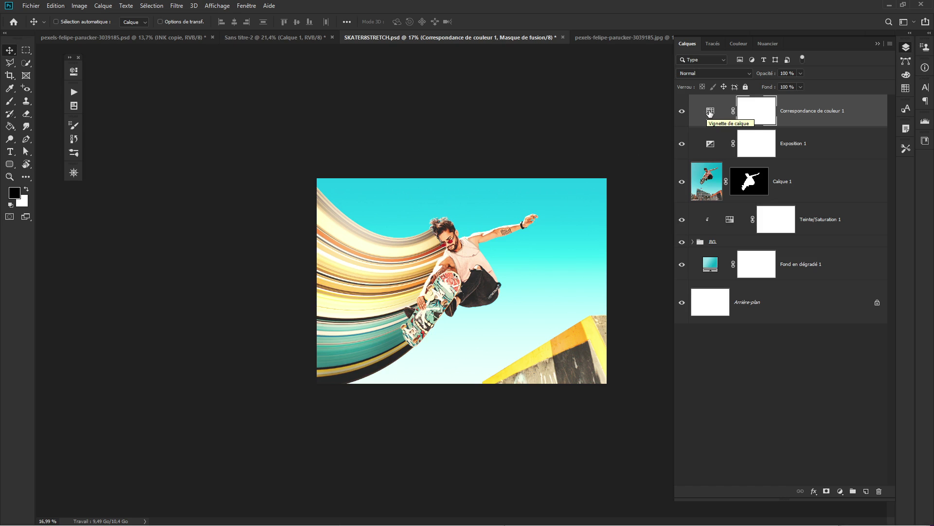
# Set Correspondance de couleur 1 to the Eclaircir blending mode, compare the image with and without it, and lower its opacity to 54 %.
pyautogui.click(719, 74)
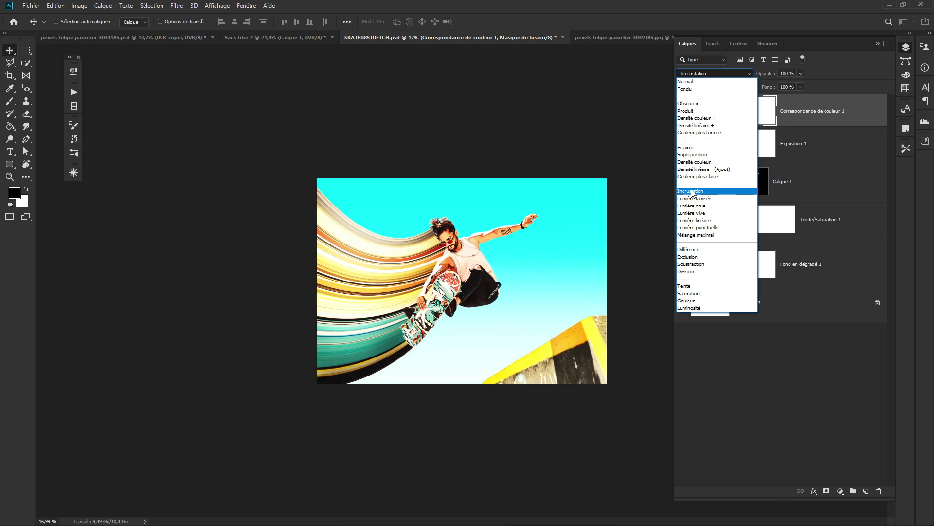
pyautogui.click(689, 147)
pyautogui.click(682, 111)
pyautogui.click(682, 111)
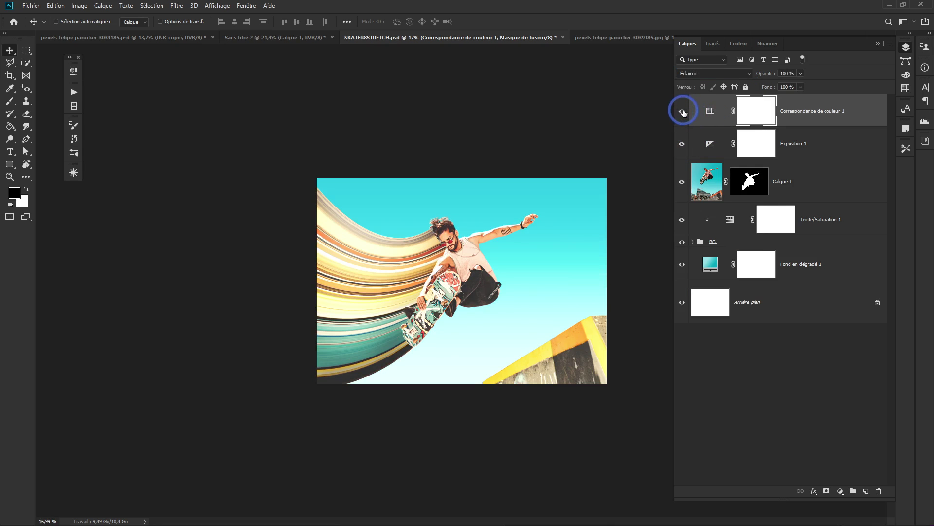
pyautogui.click(682, 111)
pyautogui.click(682, 111)
pyautogui.moveTo(766, 77); pyautogui.dragTo(744, 76)
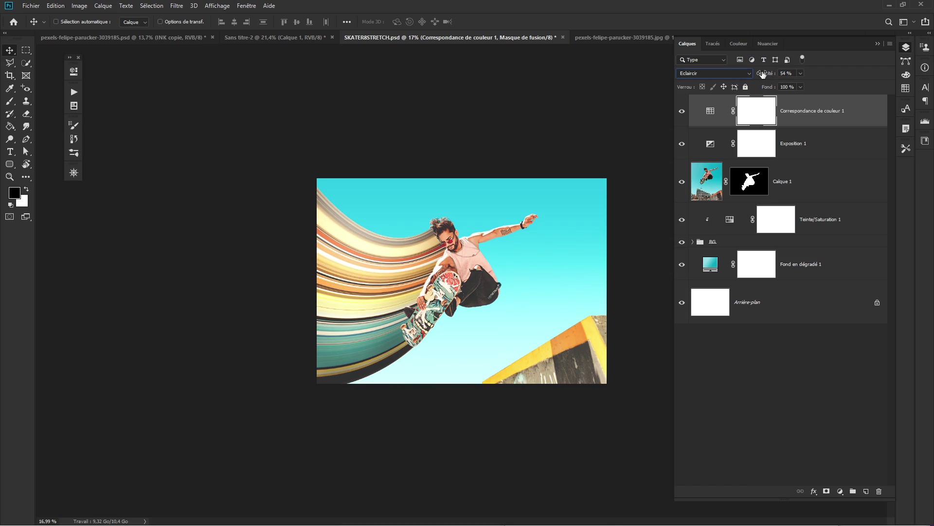